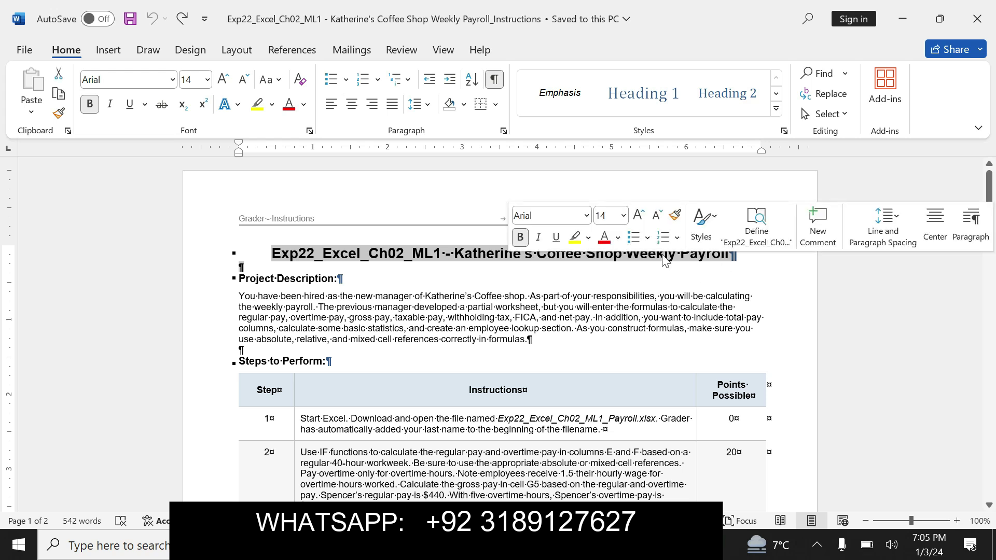
- Highlight the document title and the Project Description heading and paragraph in yellow
left_click(575, 238)
left_click_drag(271, 253, 736, 254)
left_click_drag(237, 279, 527, 339)
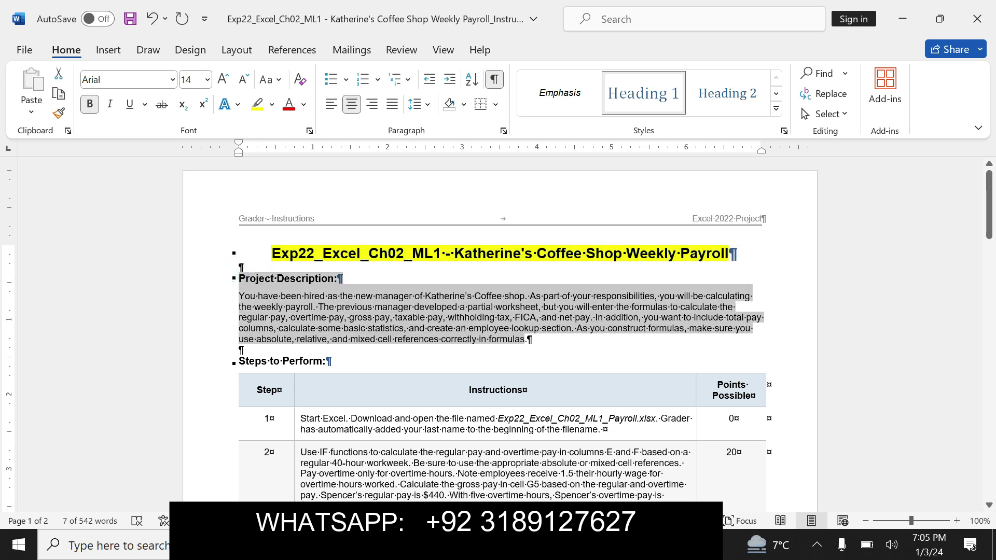
left_click(589, 311)
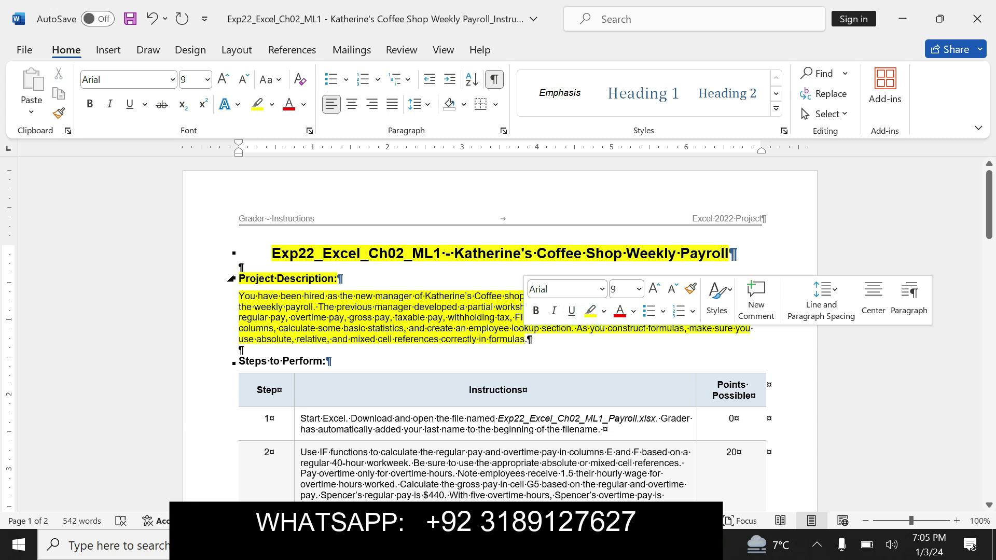
left_click_drag(237, 278, 527, 339)
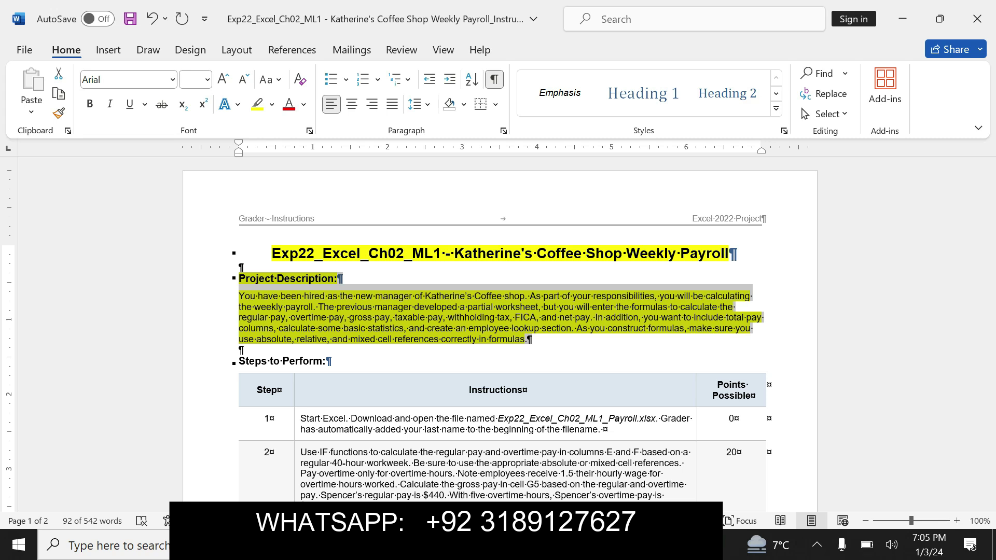
- Make the paragraph under the Project Description heading bold
left_click(263, 306)
left_click_drag(242, 296, 537, 342)
left_click(548, 326)
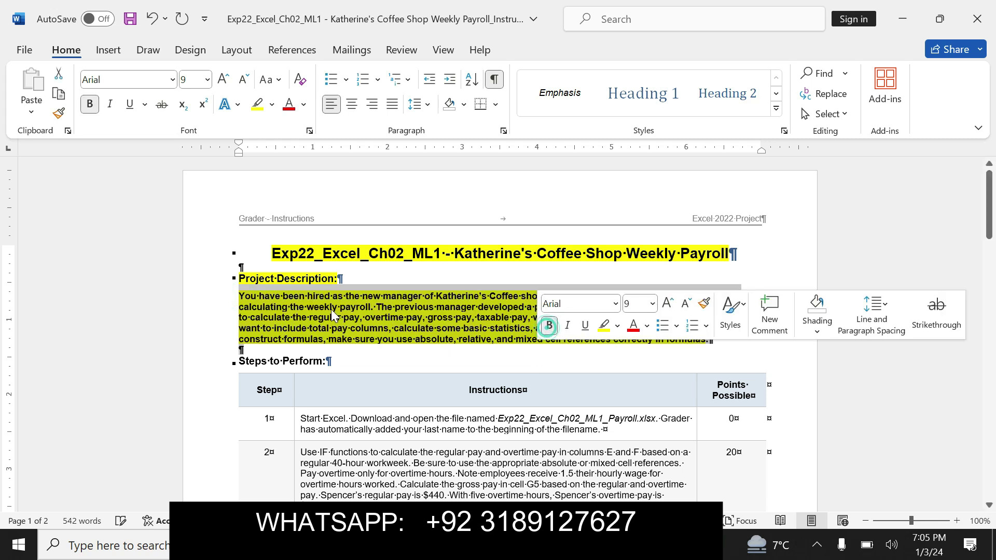
left_click_drag(240, 296, 618, 340)
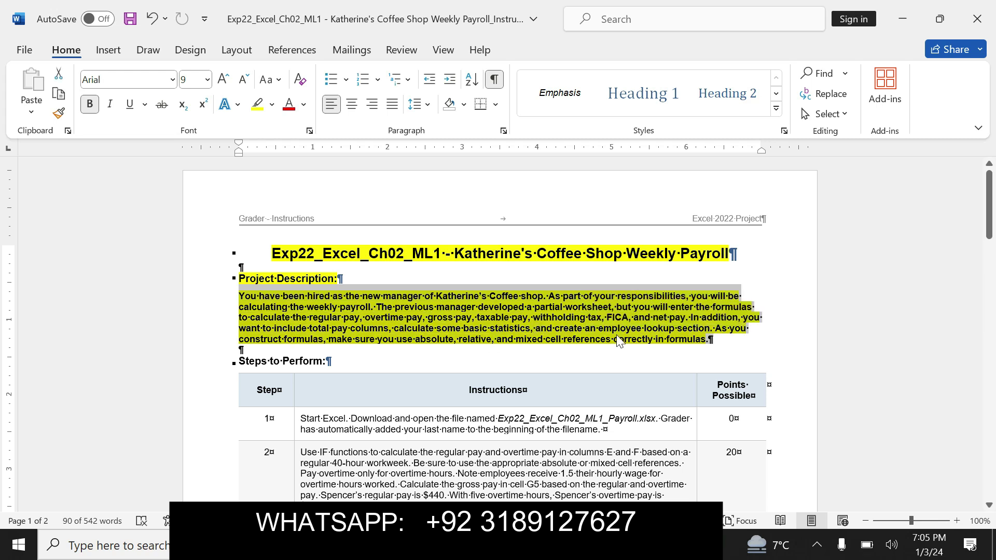
- Switch to the payroll workbook in Excel and dismiss the Get Genuine Office notice
key("alt+Tab")
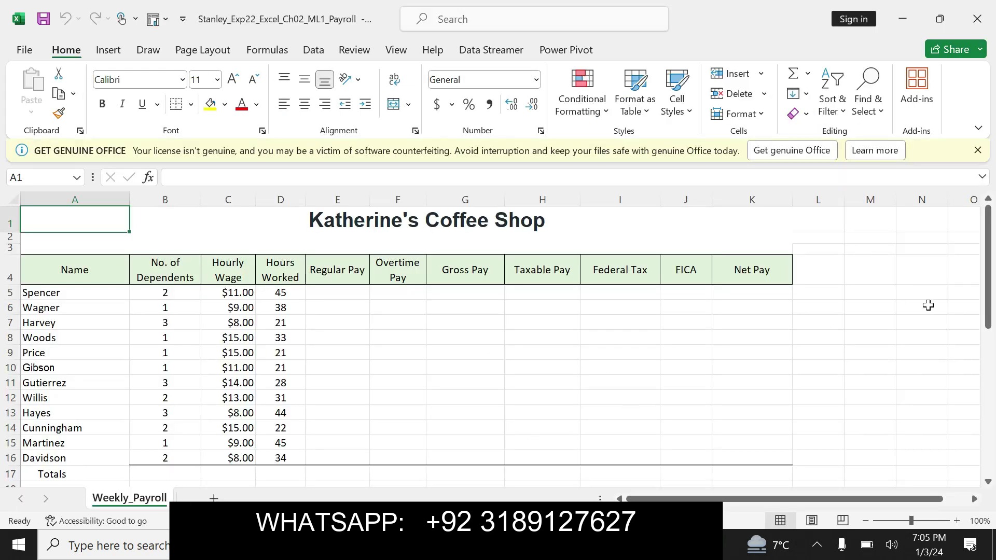
left_click(978, 150)
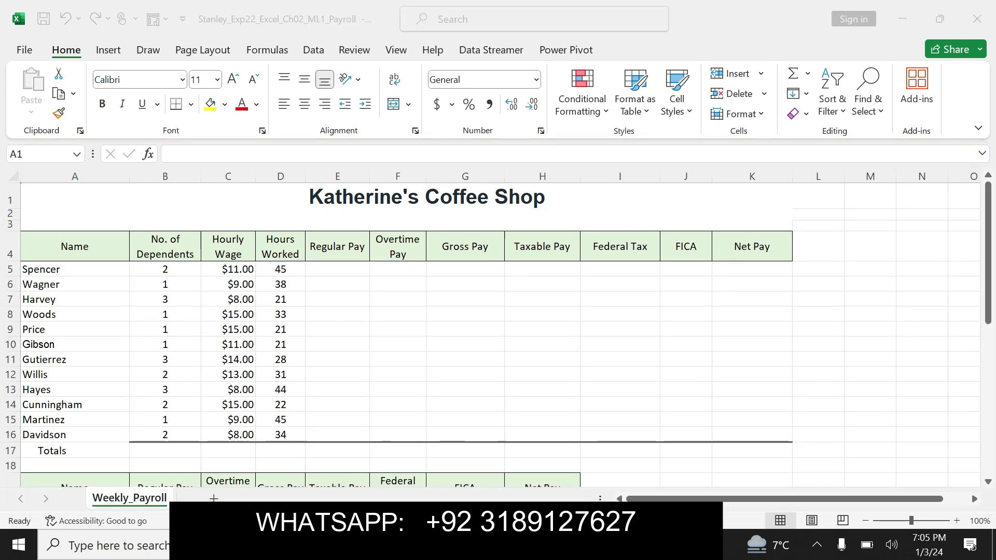
- Switch back to the Word instructions and undo the highlighting and bold on the title and project description
key("alt+Tab")
key("ctrl+z")
key("ctrl+z")
key("ctrl+z")
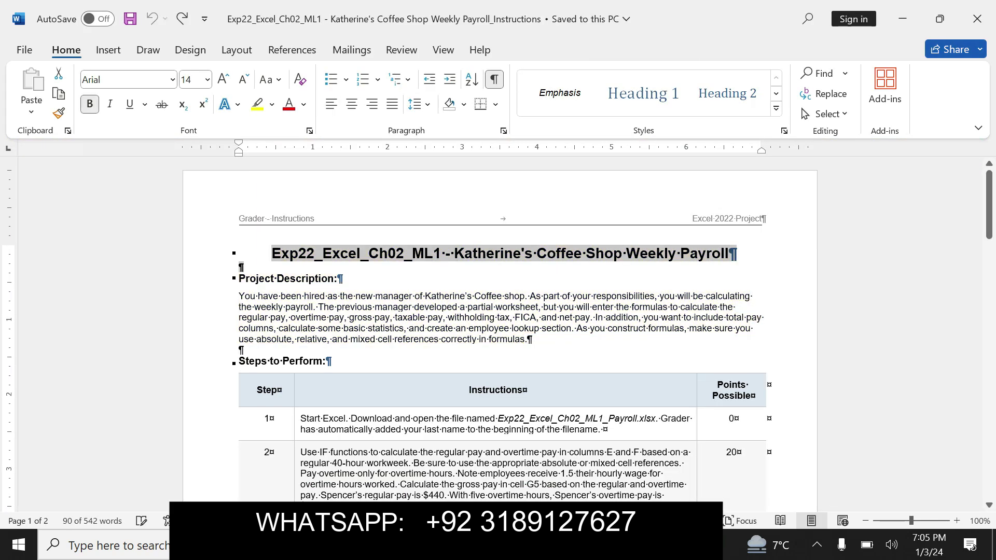
- Make the step 1 instruction text in the table bold and highlight it in yellow
left_click_drag(990, 208, 993, 224)
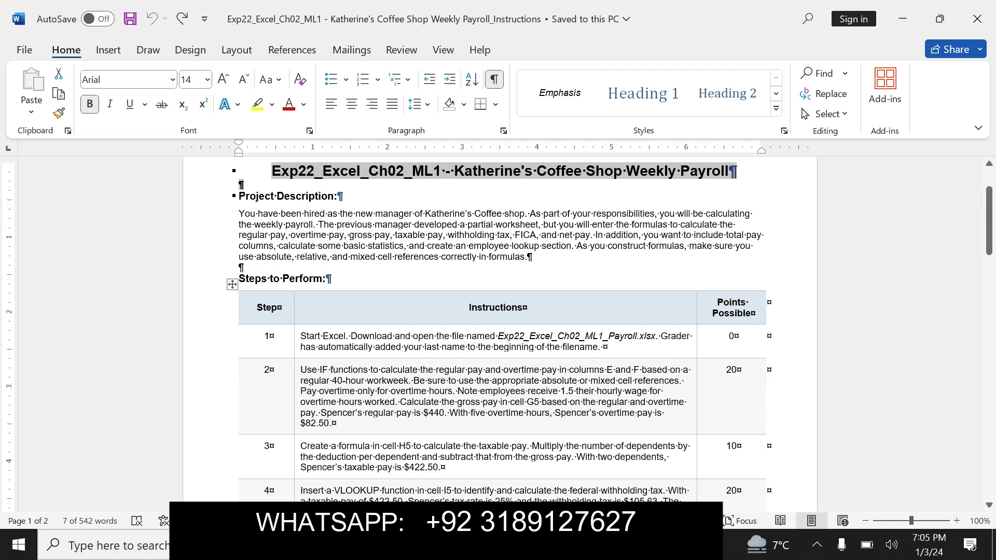
left_click_drag(301, 336, 608, 347)
left_click(567, 326)
left_click(621, 326)
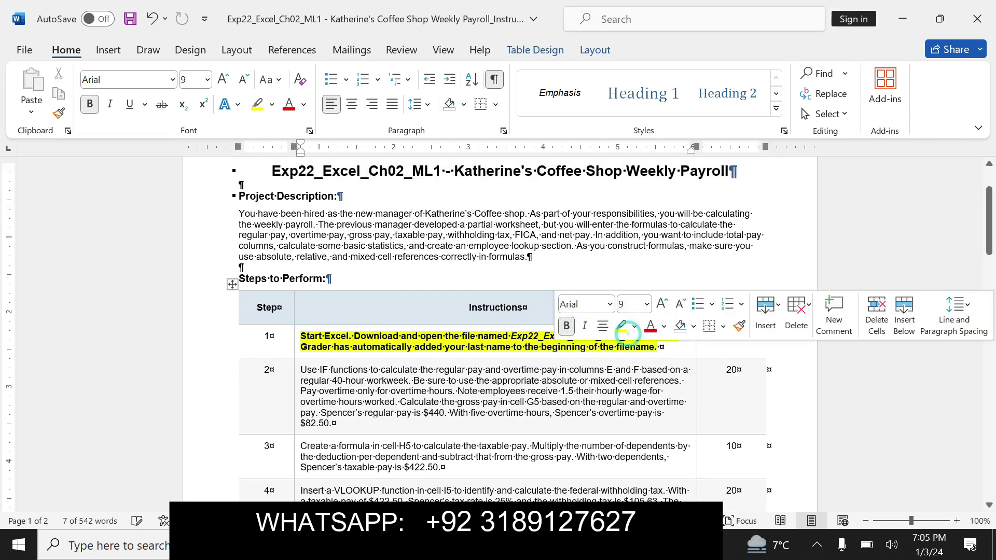
- Compare the file name given in the step 1 instruction with the workbook open in Excel
left_click_drag(416, 337, 669, 348)
left_click(529, 337)
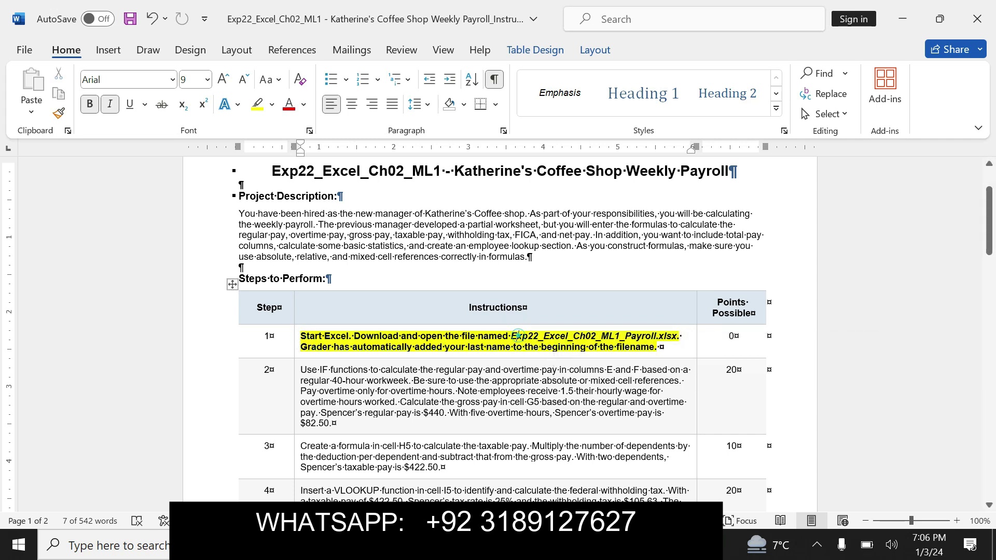
left_click_drag(513, 336, 675, 337)
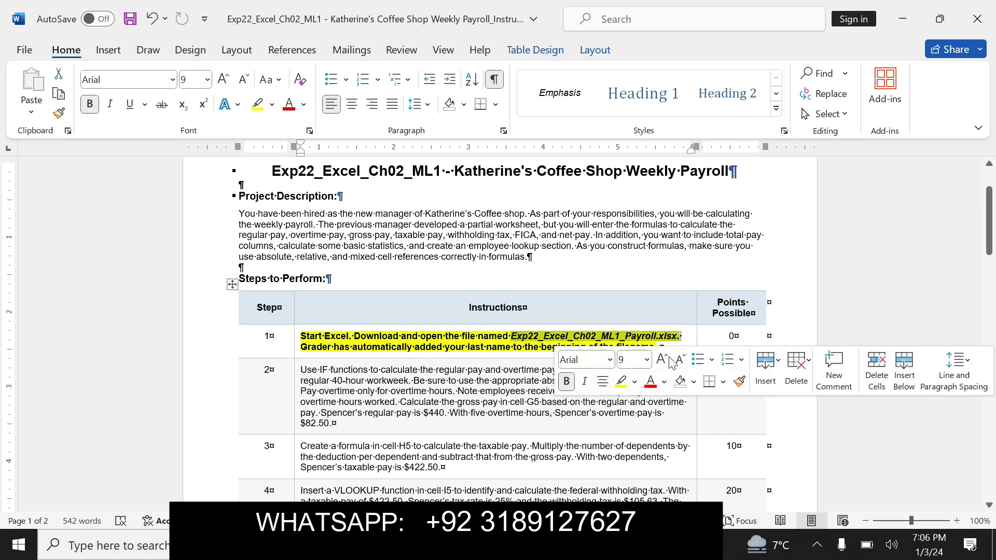
left_click(521, 340)
left_click_drag(513, 336, 682, 336)
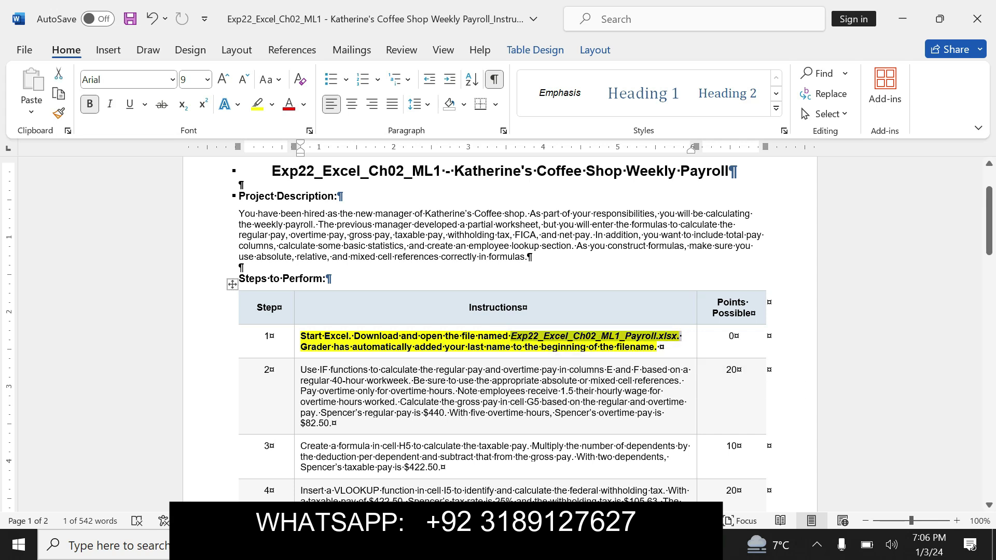
left_click(461, 544)
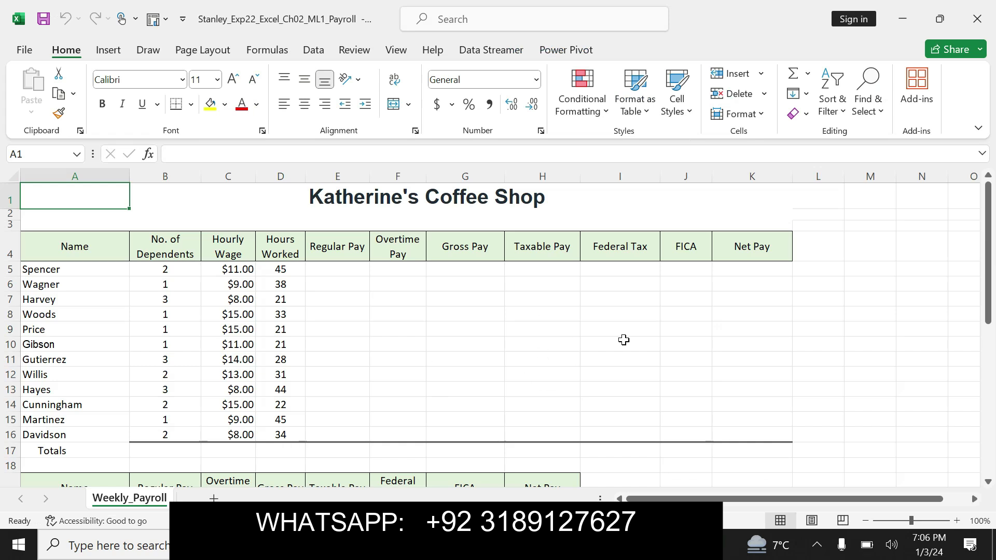
- Return to the Word instructions and undo the bold and yellow highlight on the step 1 text
left_click(462, 545)
key("ctrl+z")
key("ctrl+z")
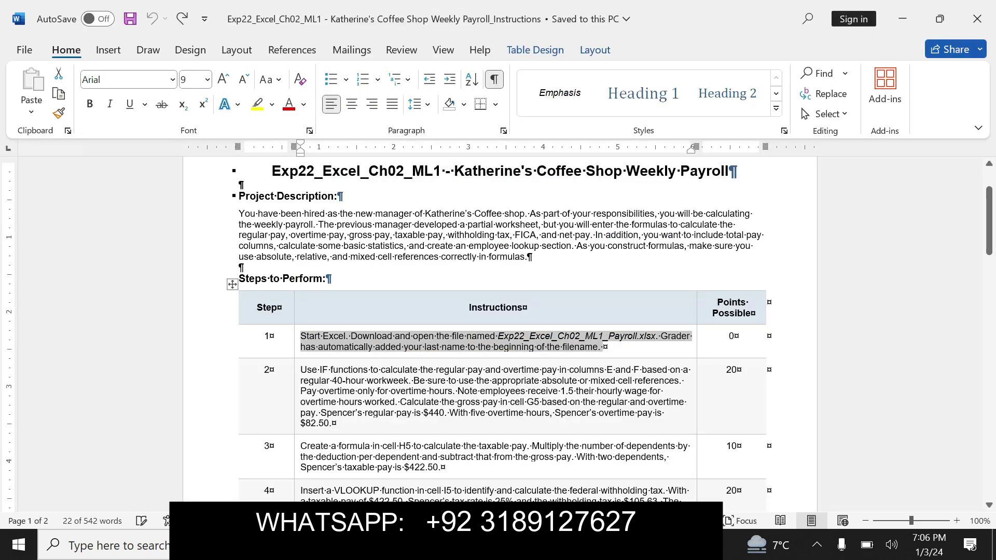
- Make the step 2 instruction about regular and overtime pay bold and highlight it in yellow
left_click_drag(301, 370, 332, 423)
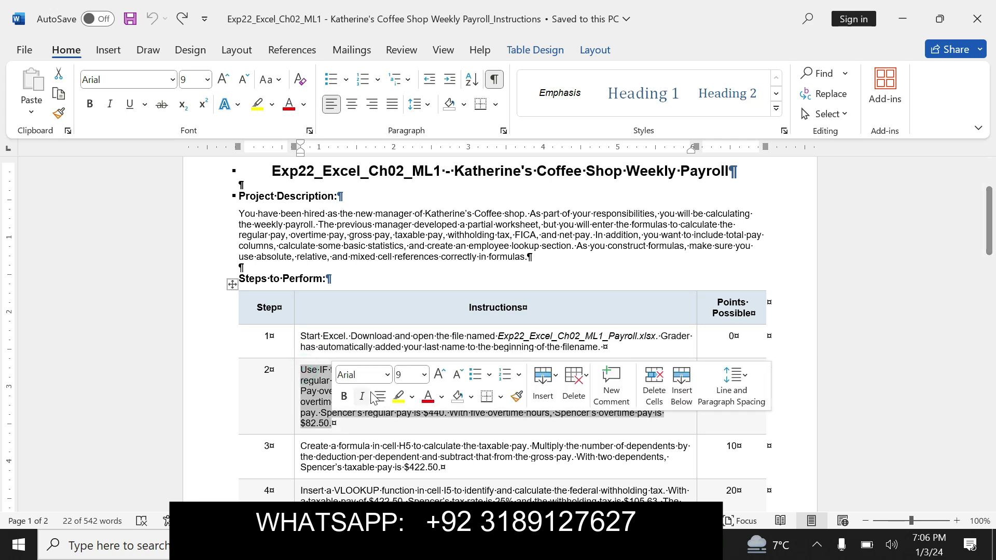
left_click(344, 397)
left_click(398, 397)
left_click_drag(375, 369, 674, 423)
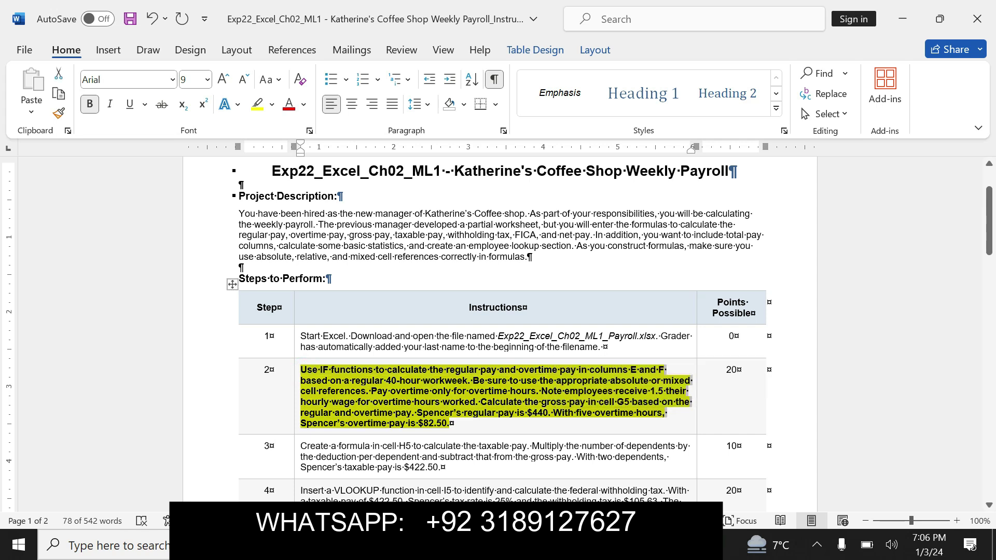
left_click_drag(302, 369, 450, 423)
- Switch to the payroll workbook in Excel and start an IF formula in E5 with the logical test D5<$B$24
key("alt+Tab")
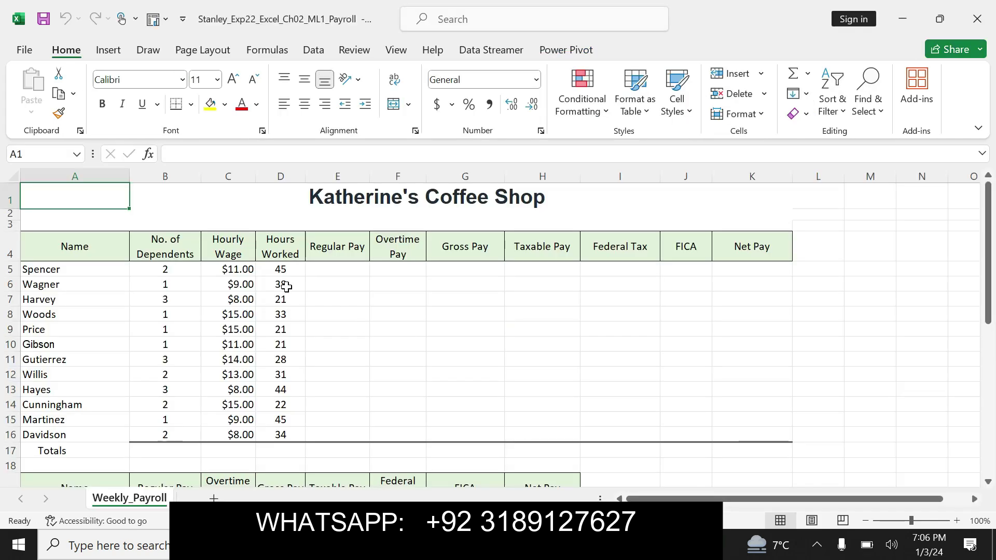
left_click(343, 268)
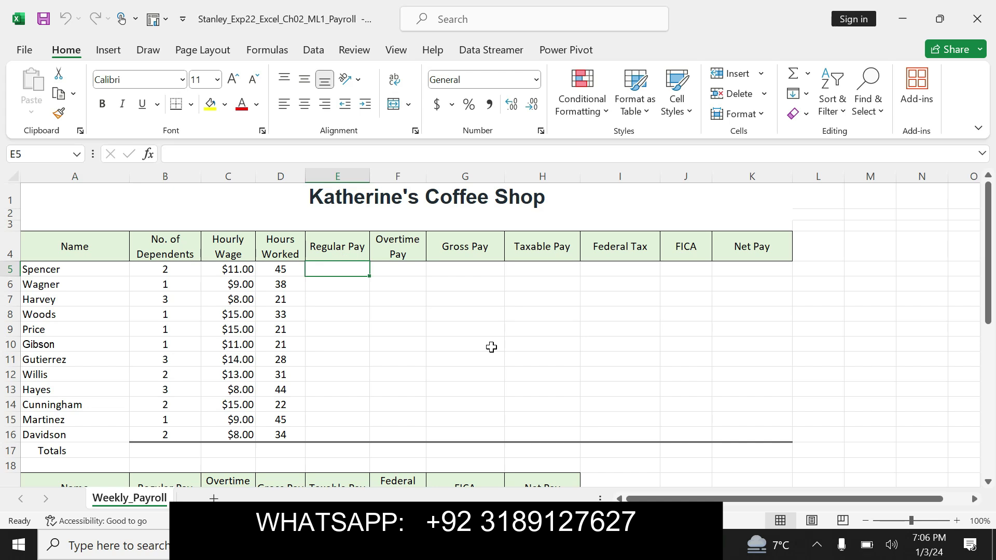
type("=if")
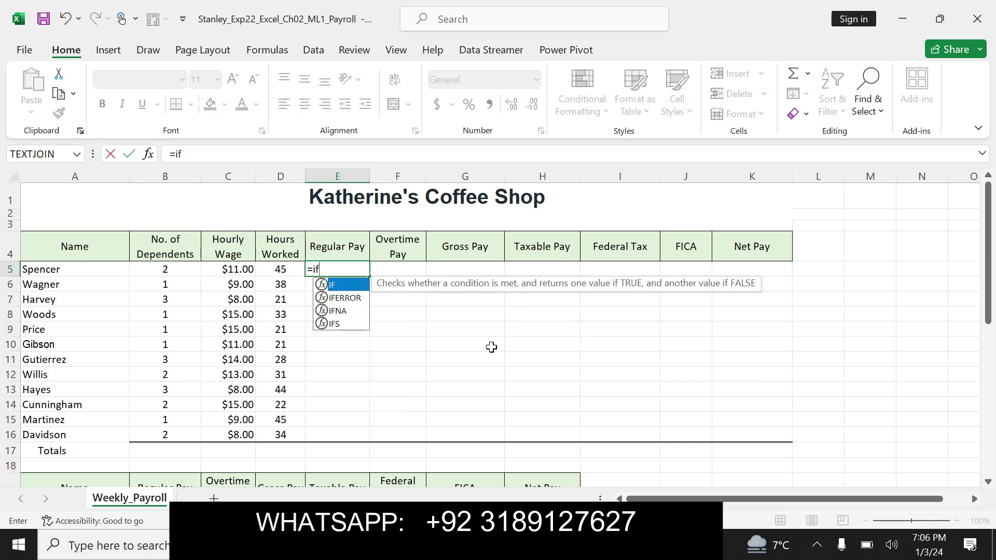
double_click(357, 285)
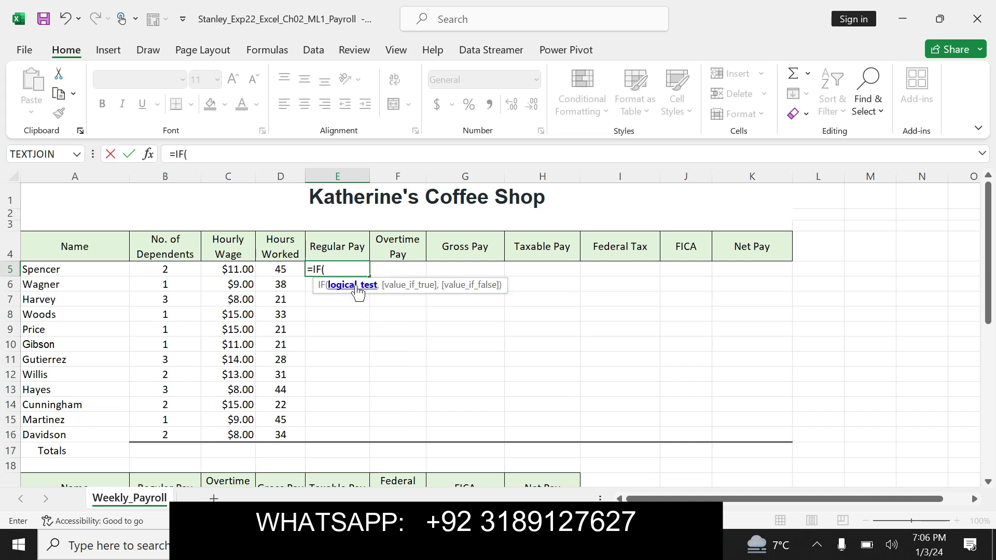
type("D5")
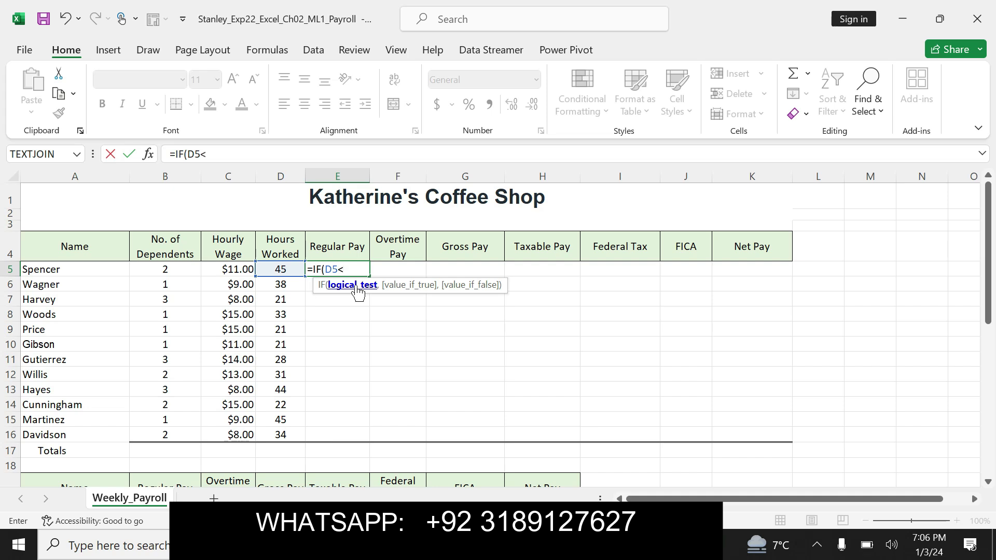
type("<B24")
double_click(213, 154)
key("F4")
left_click(237, 154)
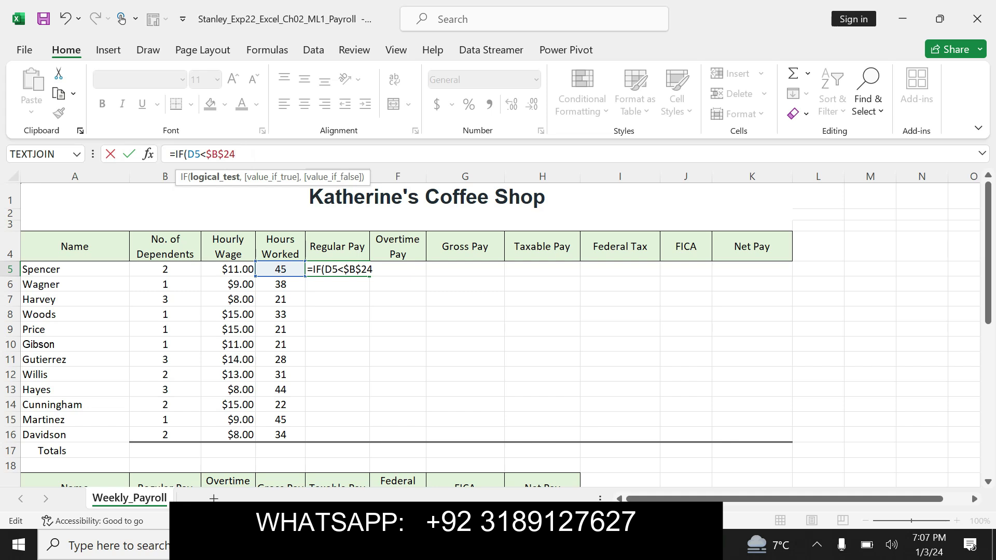
- Add D5 as the value if true and the absolute reference $B$24 as the value if false to the IF formula
type(",D5")
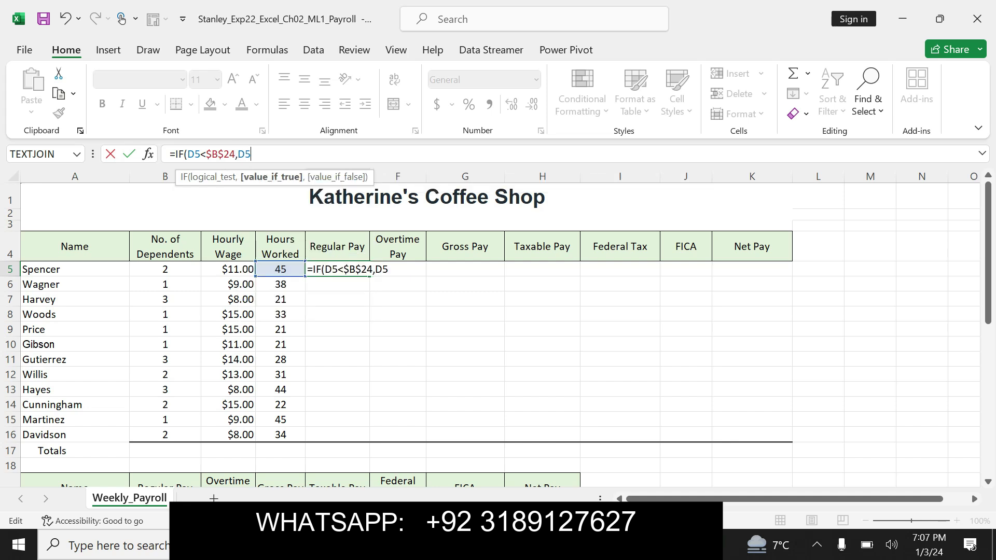
type(",B23")
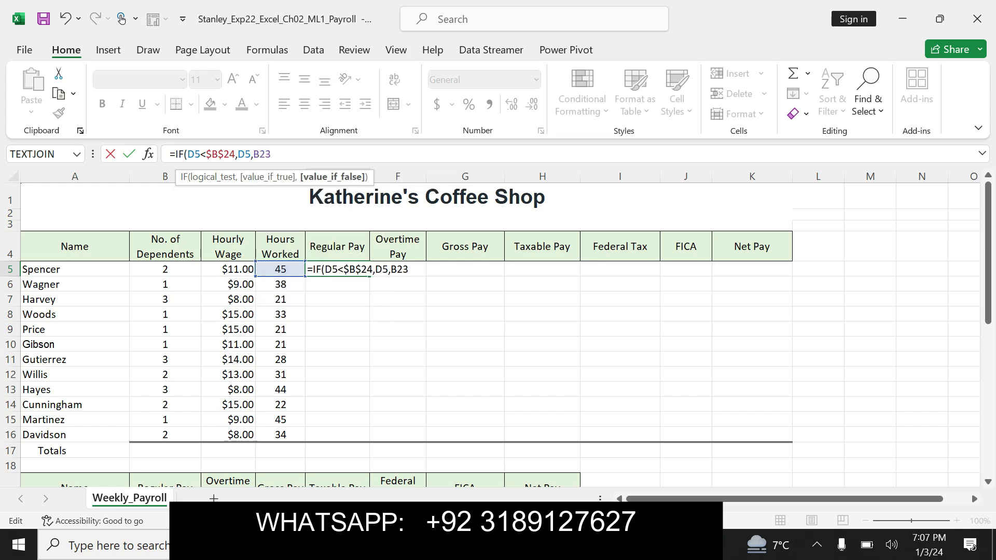
key("BackSpace")
type("4")
left_click_drag(251, 154, 270, 154)
key("F4")
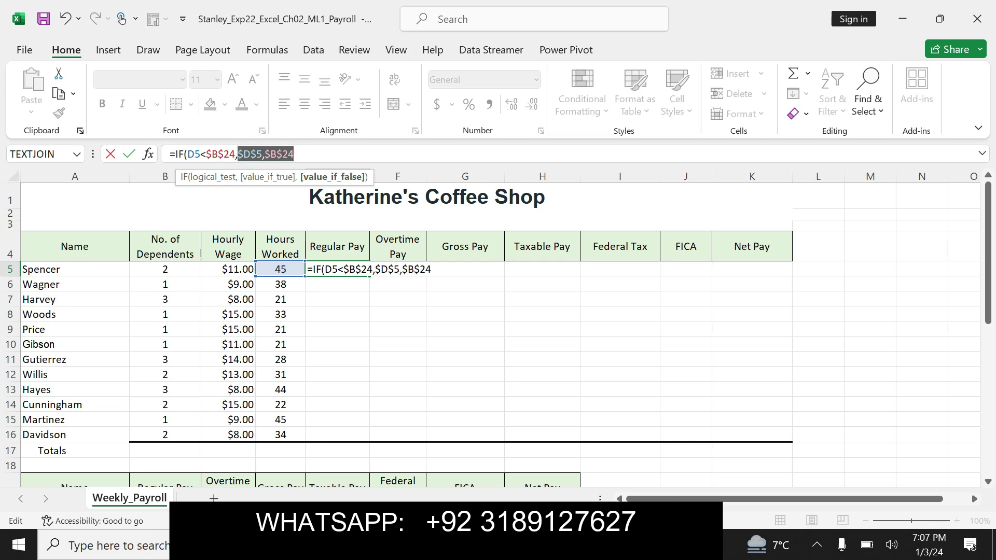
key("ctrl+z")
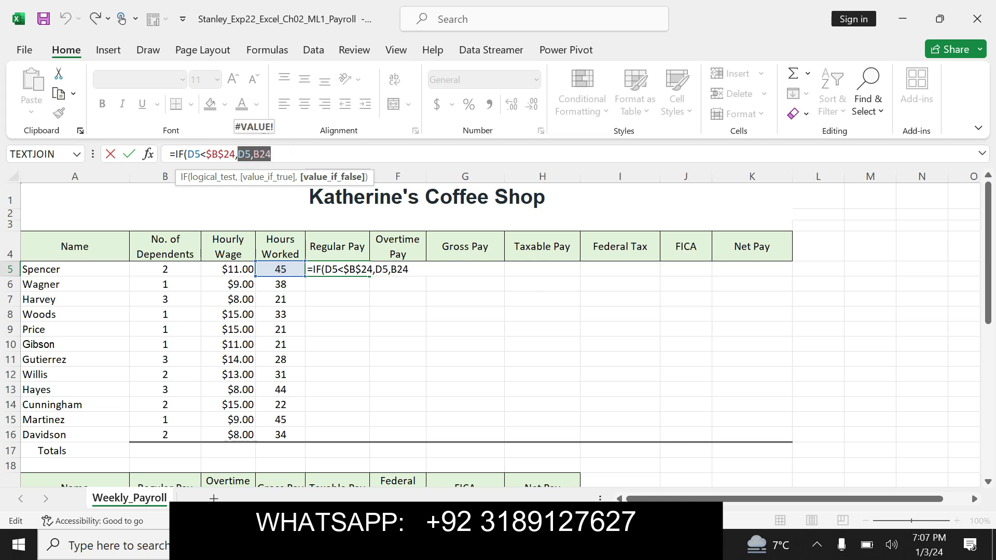
left_click_drag(253, 154, 270, 154)
key("F4")
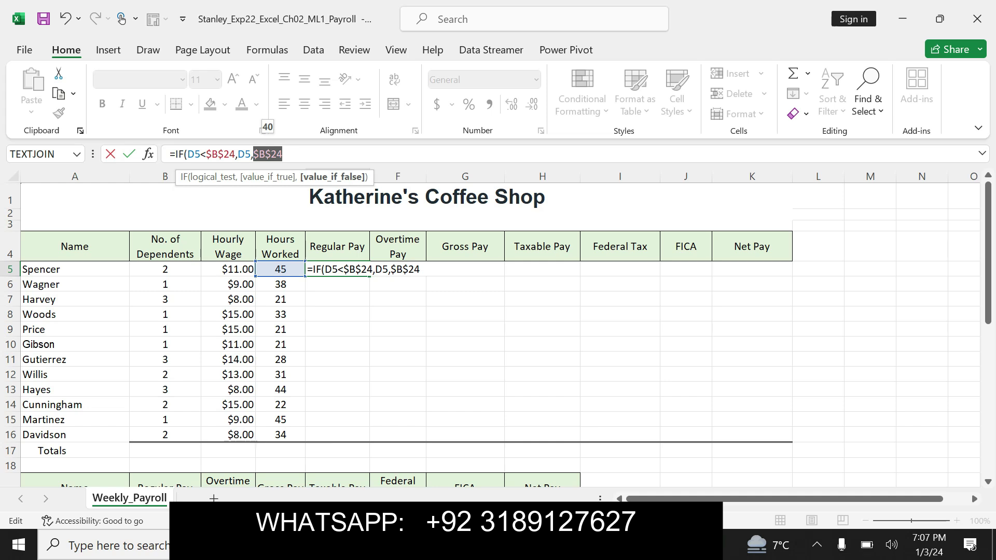
left_click(287, 153)
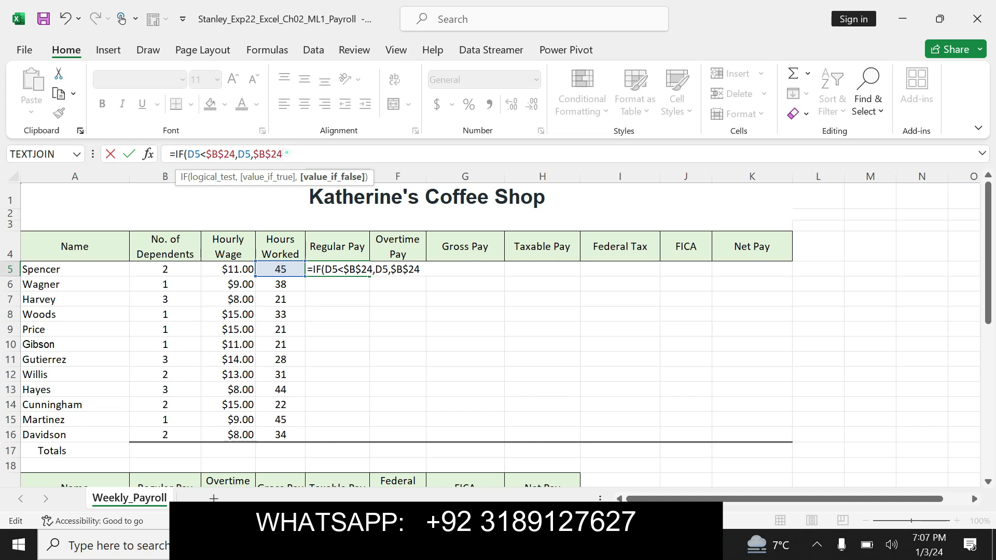
- Close the IF function, multiply it by the hourly wage in C5, and enter the regular pay formula
type(")*")
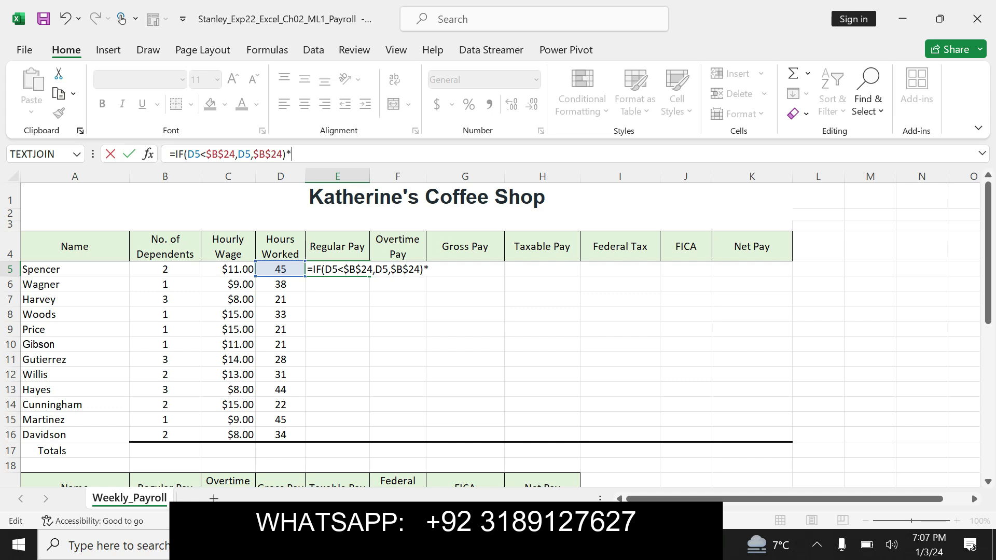
left_click(237, 271)
left_click(236, 272)
key("Return")
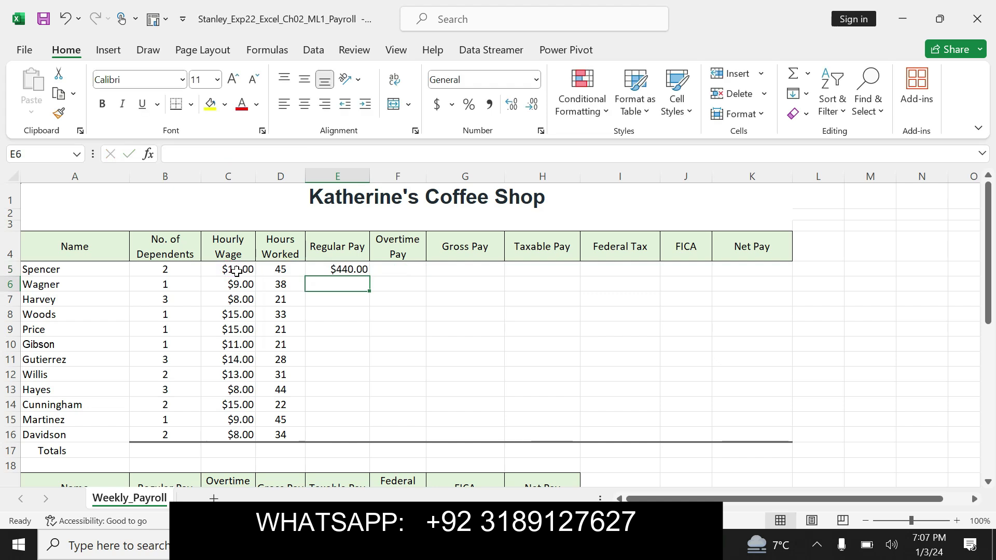
- Check the E5 formula against step 2 in the Word instructions, and fill it down through E16 in Excel
left_click(355, 267)
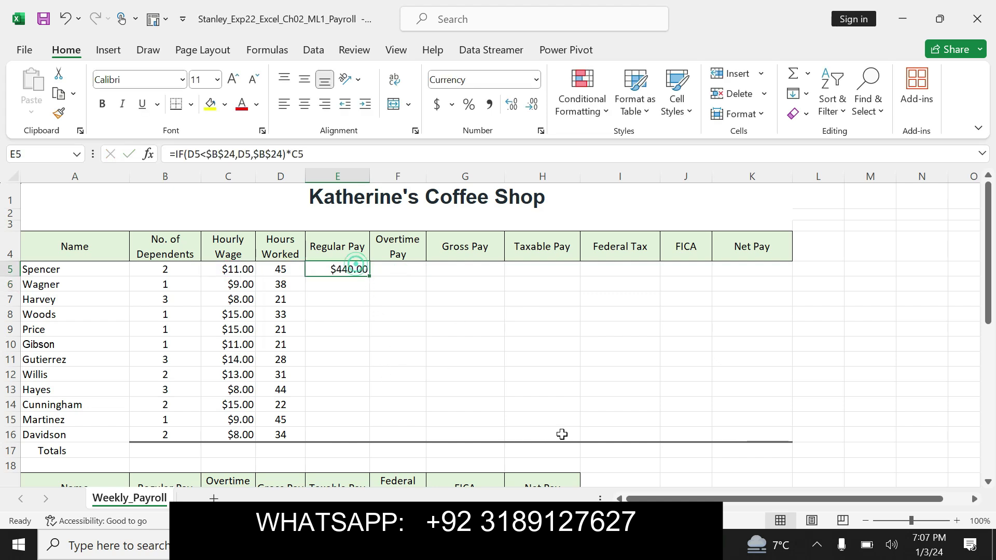
key("alt+Tab")
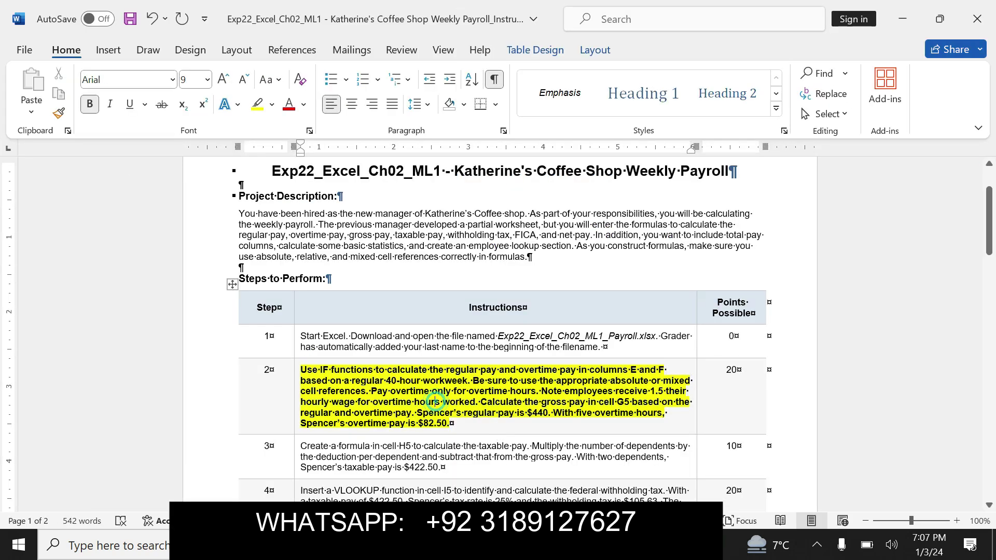
left_click_drag(444, 403, 412, 414)
left_click(461, 409)
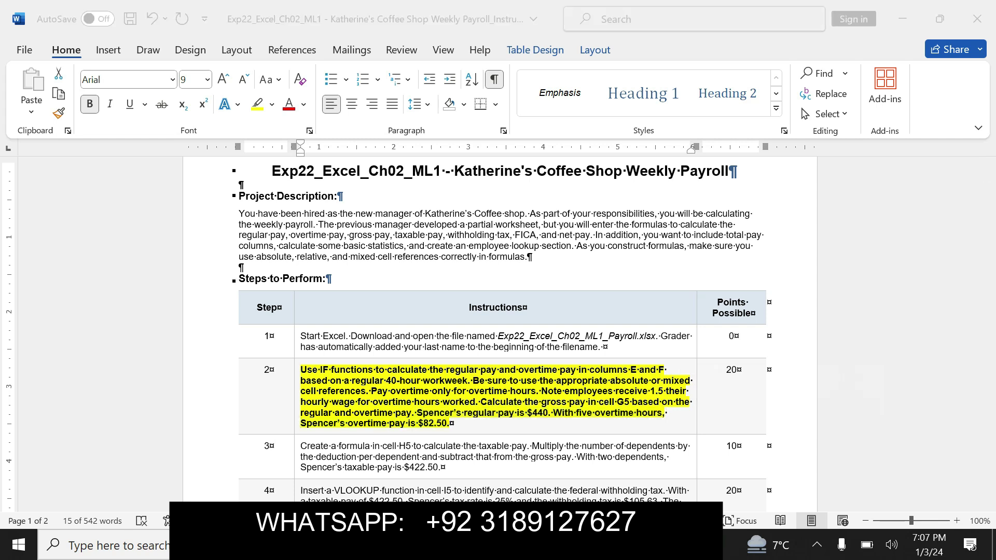
key("alt+Tab")
left_click_drag(368, 277, 370, 441)
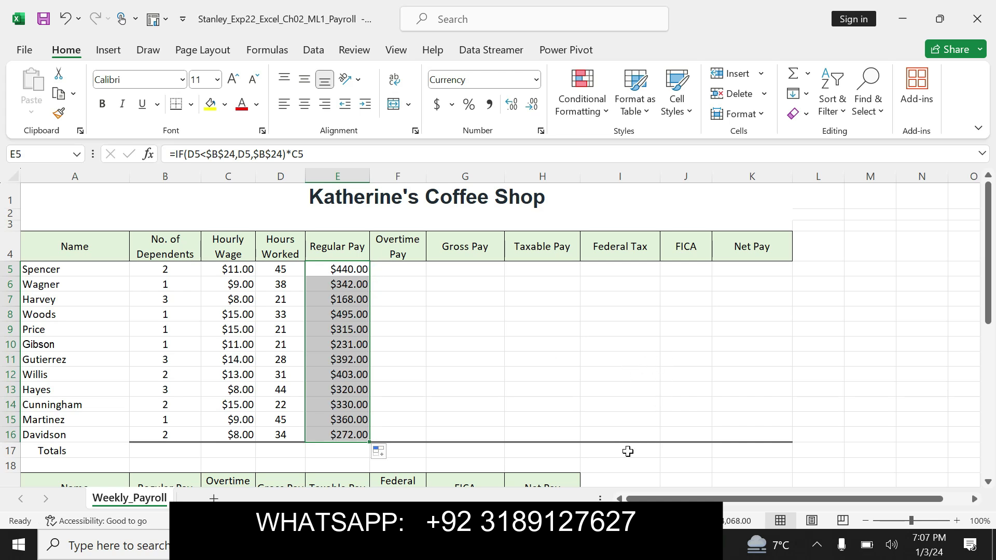
- Switch to the Word instructions and undo the last two formatting changes on the step 2 text
key("alt+Tab")
key("ctrl+z")
key("ctrl+z")
left_click_drag(987, 241, 987, 254)
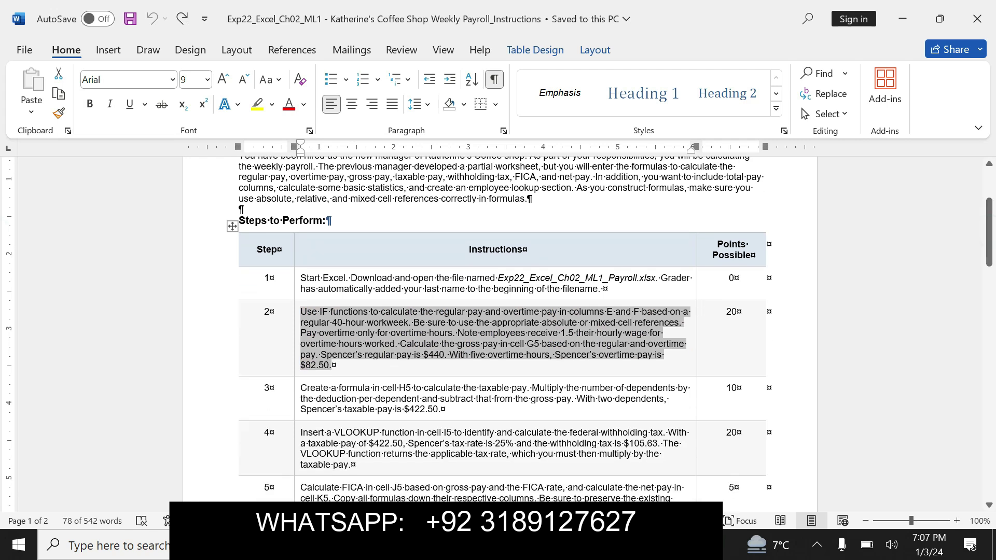
- Make the step 3 taxable pay instruction bold with yellow highlighting
left_click_drag(301, 388, 440, 410)
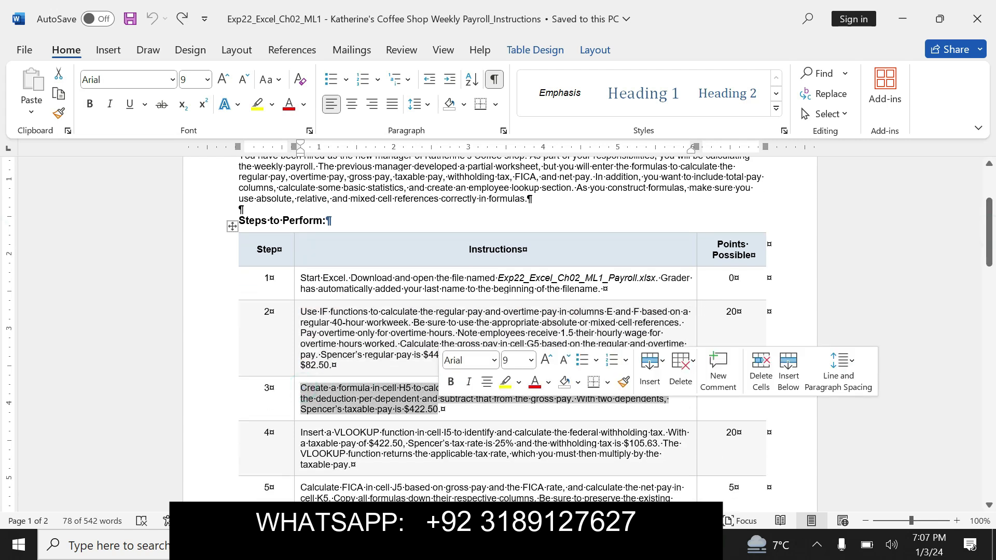
left_click(452, 384)
left_click(504, 383)
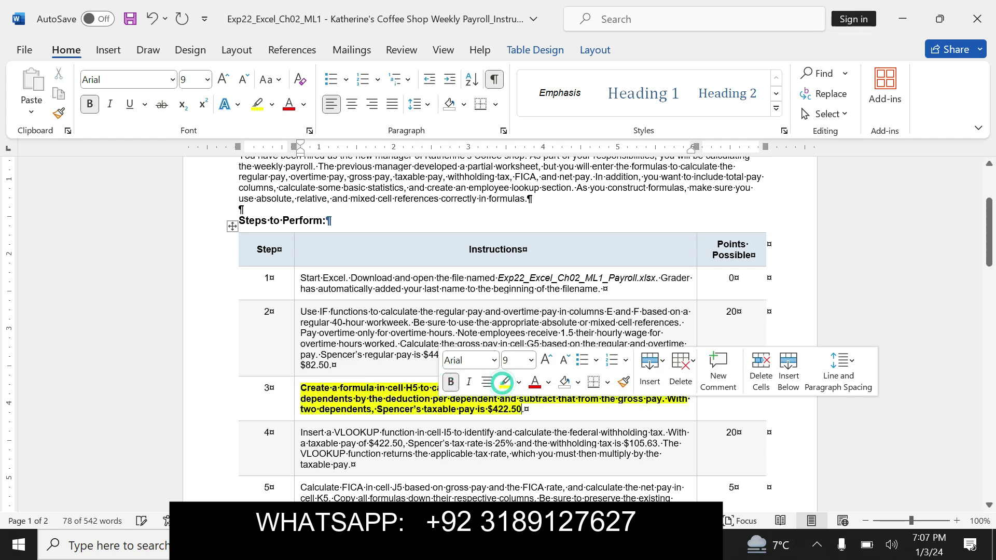
left_click_drag(301, 388, 666, 400)
left_click(563, 396)
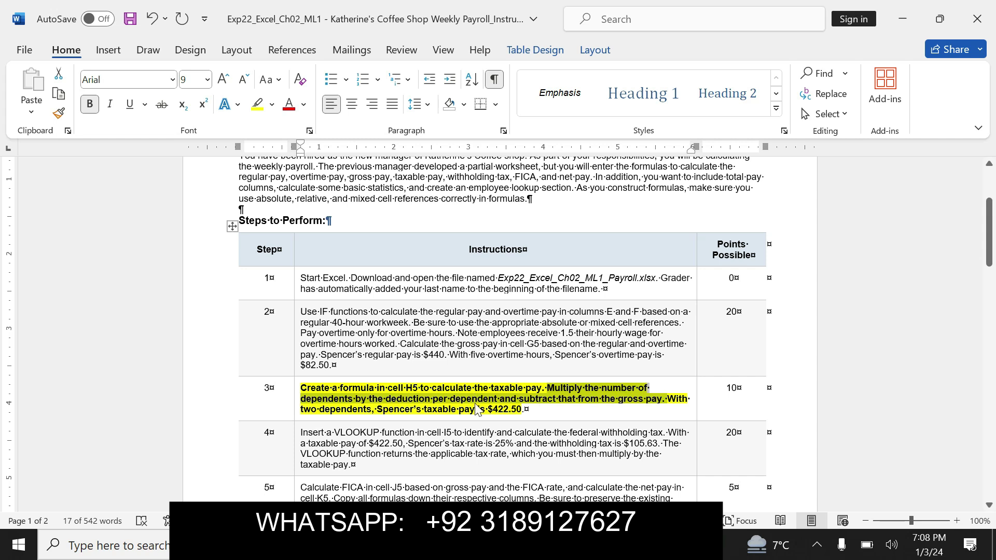
key("alt+Tab")
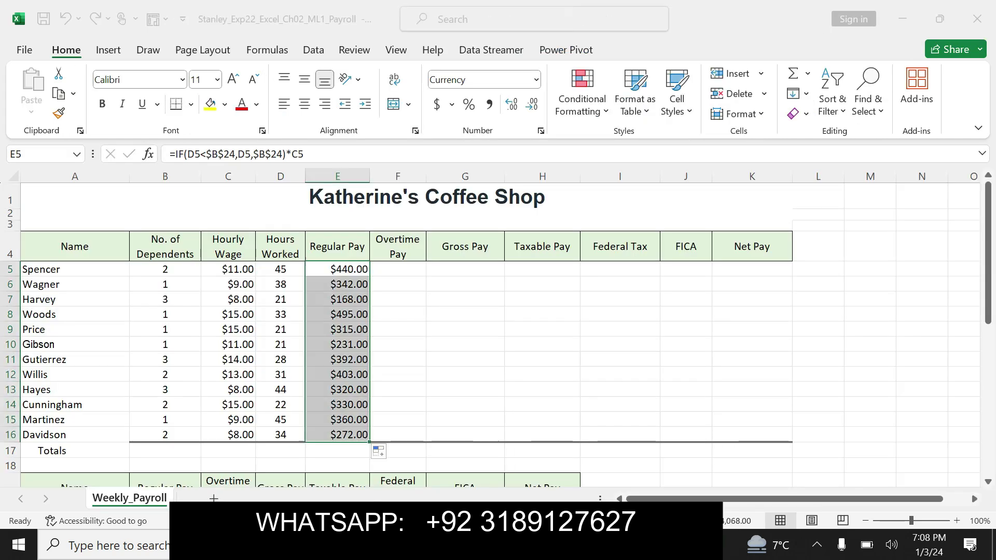
left_click(470, 271)
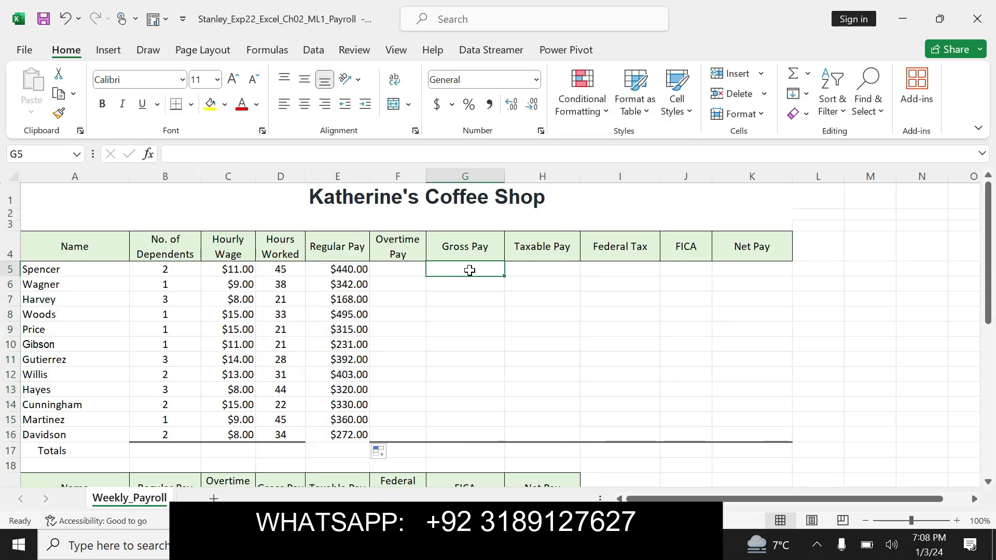
type("=")
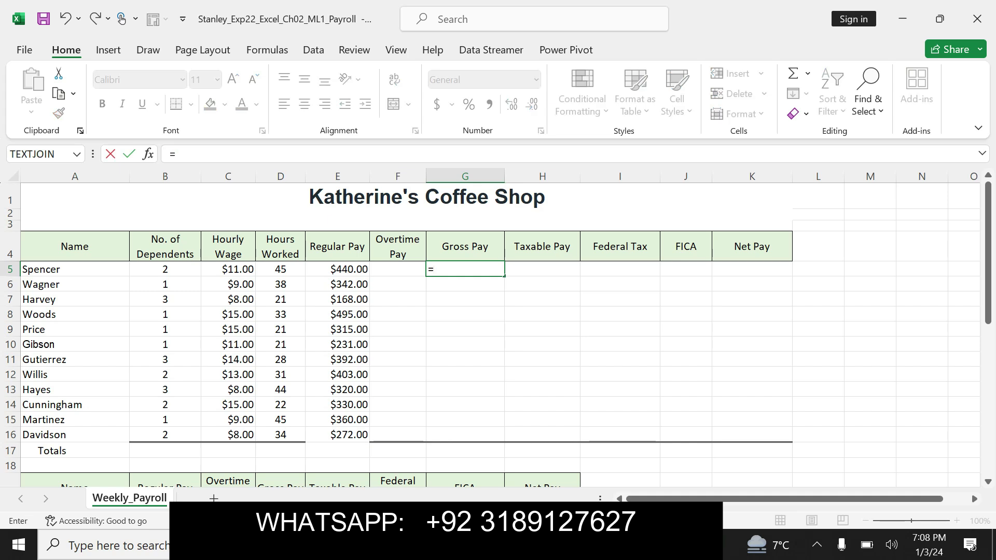
key("BackSpace")
left_click(527, 264)
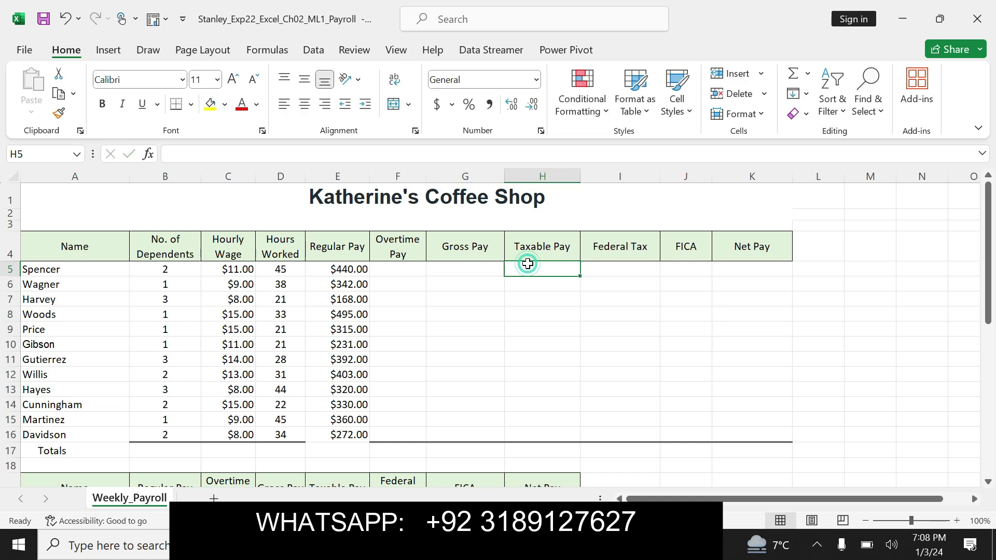
type("=")
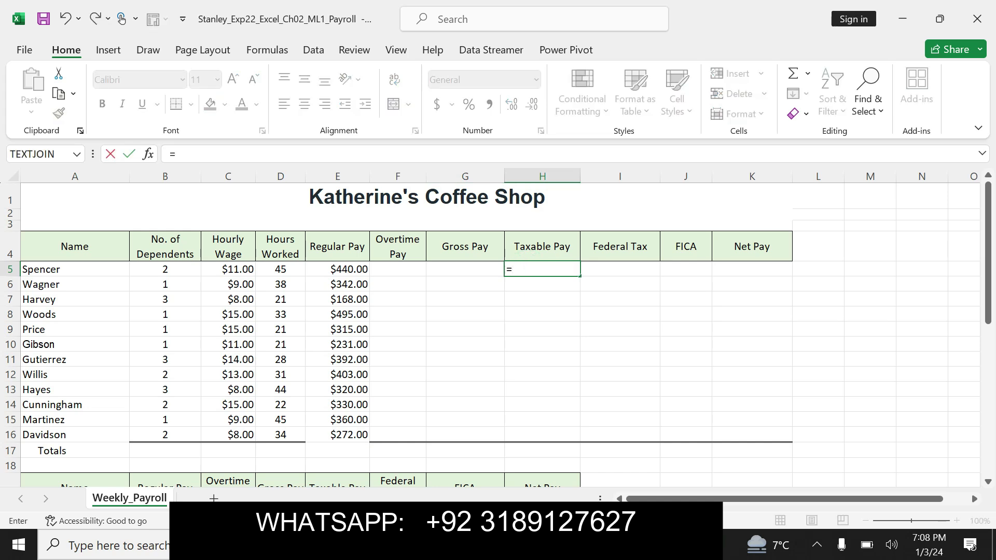
key("BackSpace")
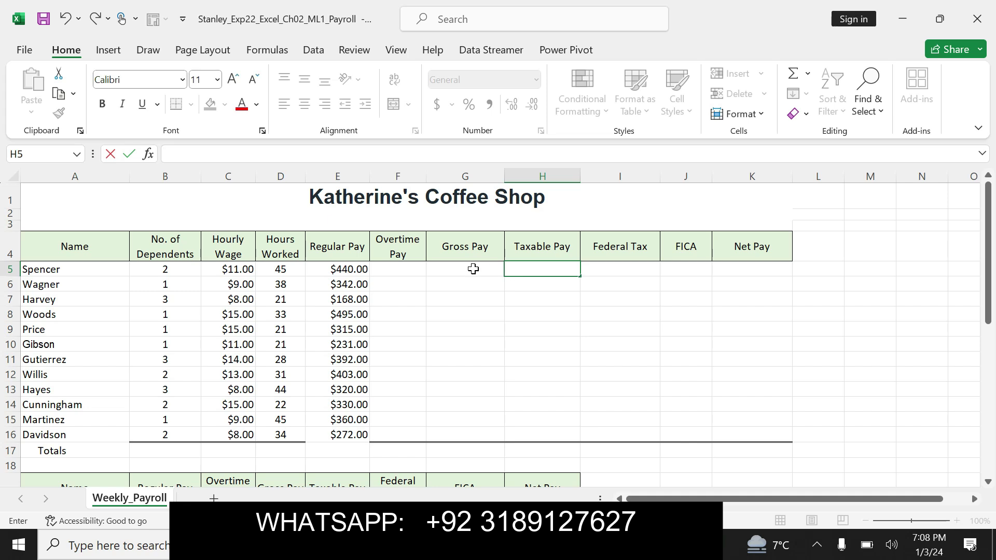
left_click(474, 269)
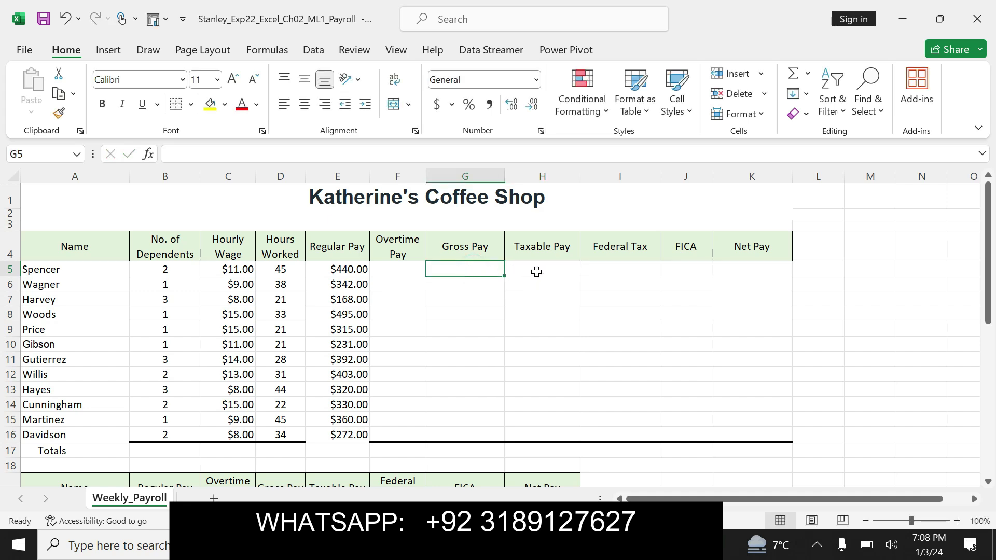
left_click(534, 270)
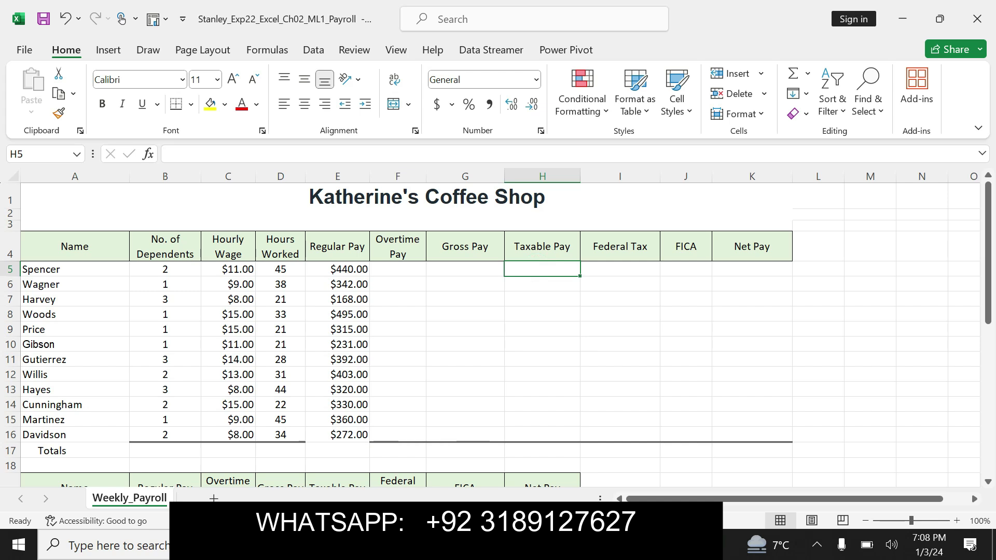
- Review the step 3 taxable pay instruction and its surrounding steps in Word against the Excel payroll sheet
key("alt+Tab")
left_click(518, 409)
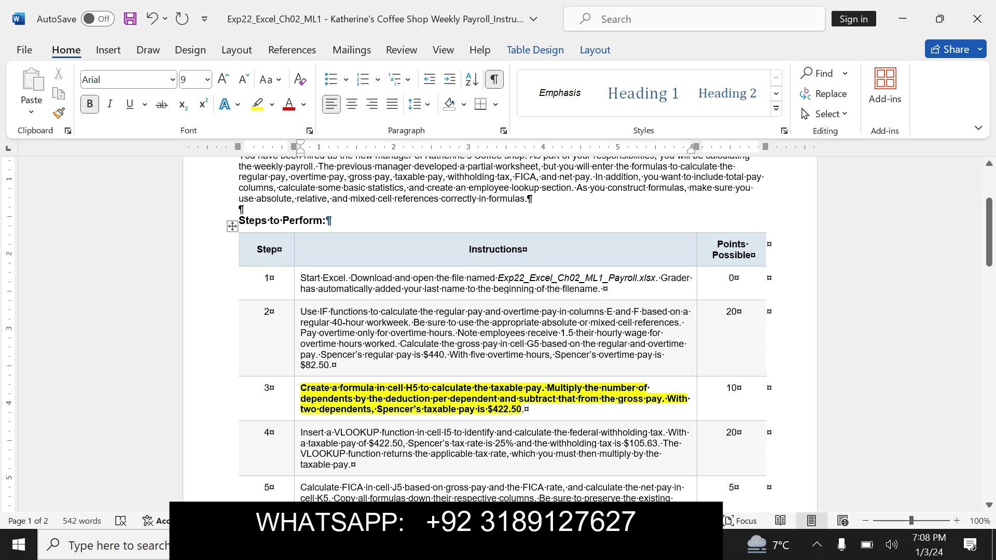
key("alt+Tab")
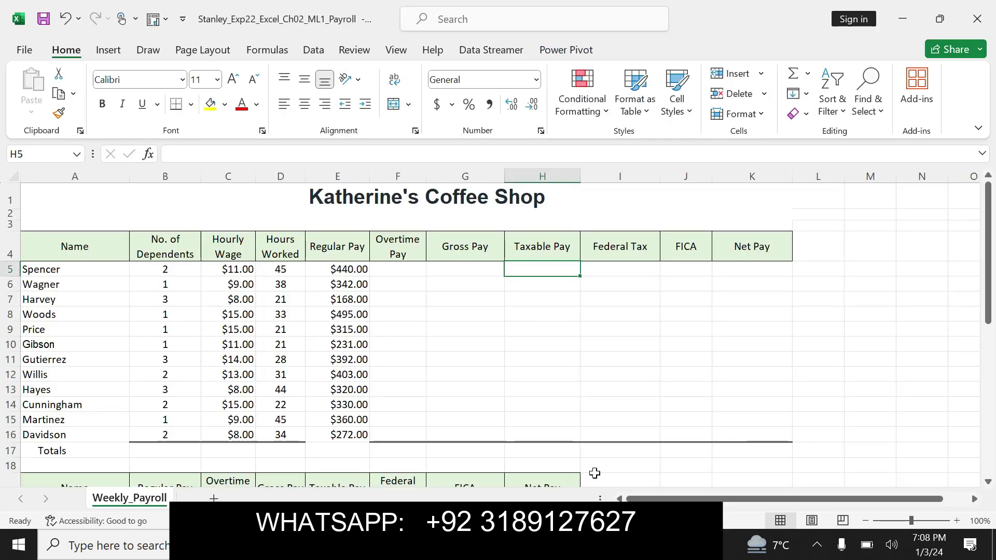
key("alt+Tab")
left_click_drag(990, 226, 990, 248)
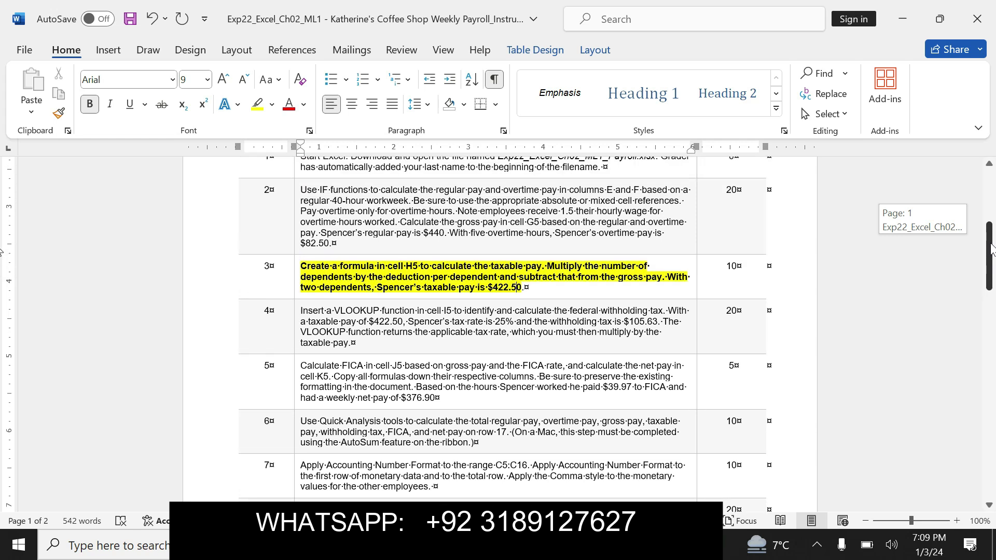
mouse_move(991, 249)
left_mouse_down()
mouse_move(992, 312)
mouse_move(992, 240)
left_mouse_up()
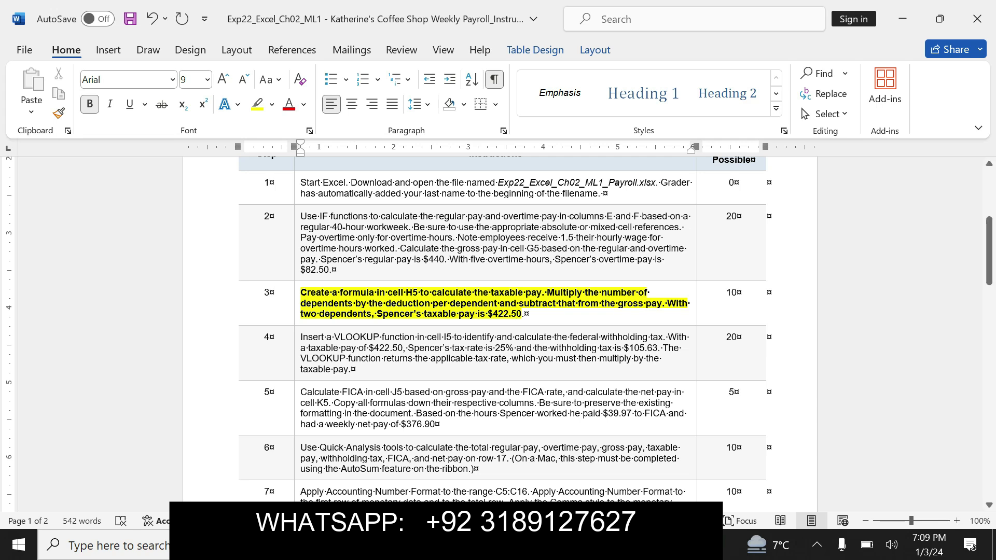
key("alt+Tab")
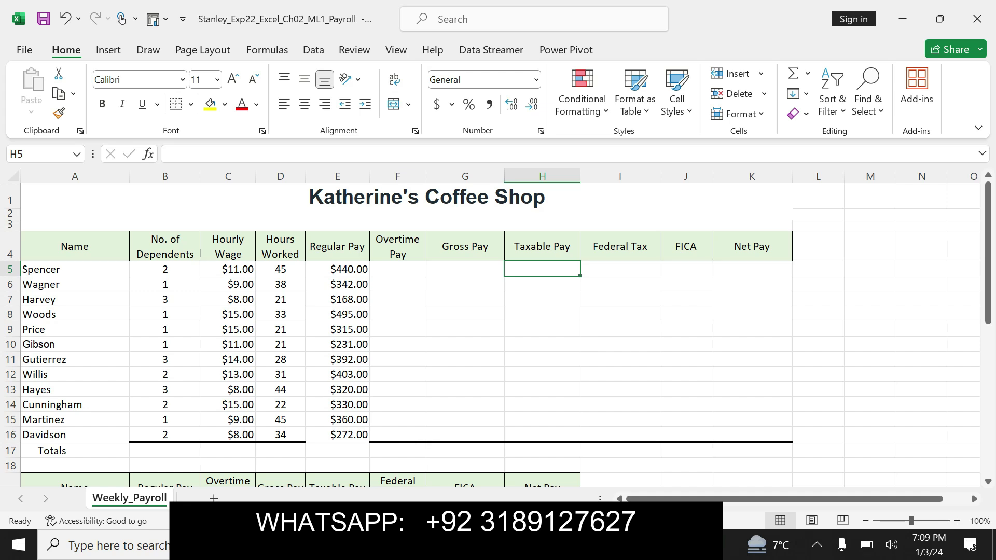
- In Word, undo step 3's highlight, and format step 2's opening line bold with yellow highlighting and "E and F" in red
key("alt+Tab")
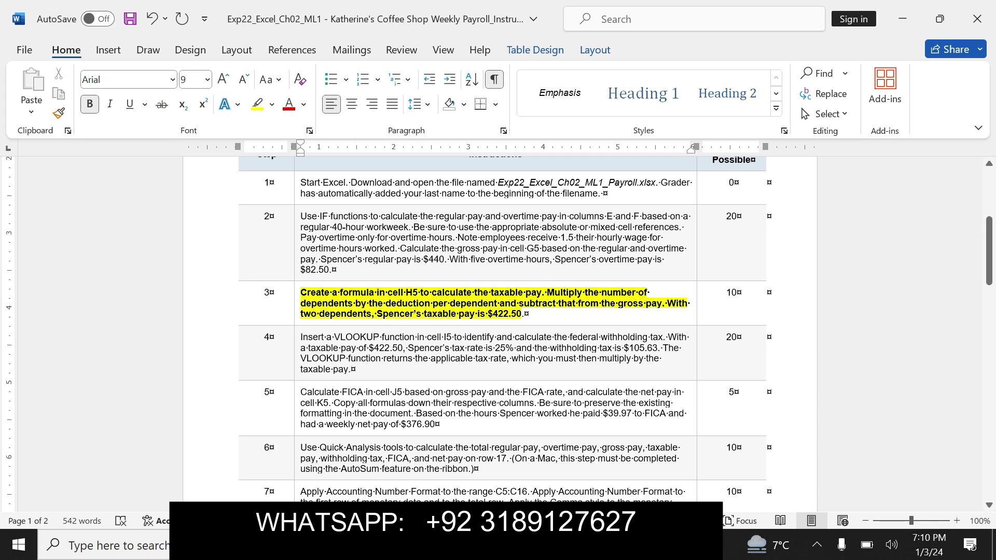
key("ctrl+z")
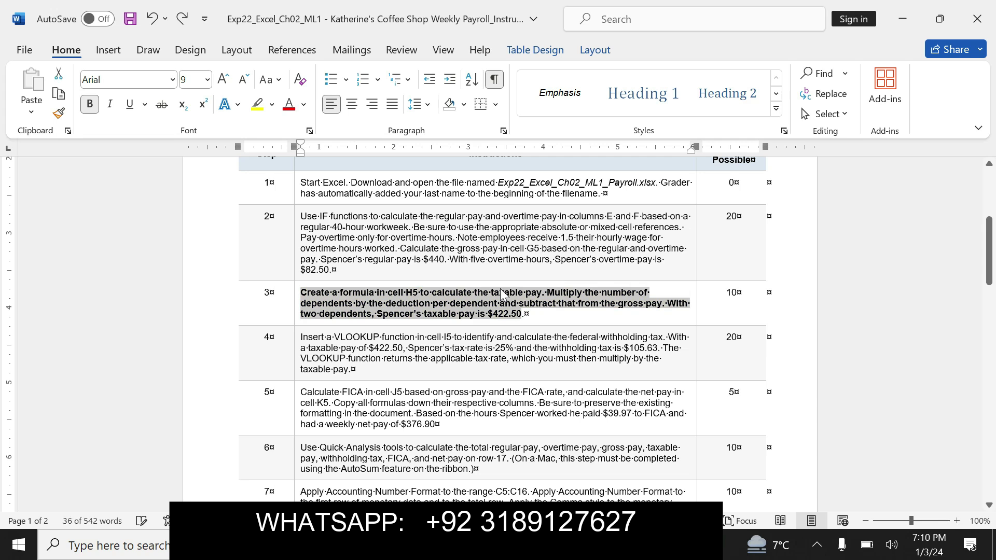
left_click_drag(300, 217, 643, 217)
left_click(567, 187)
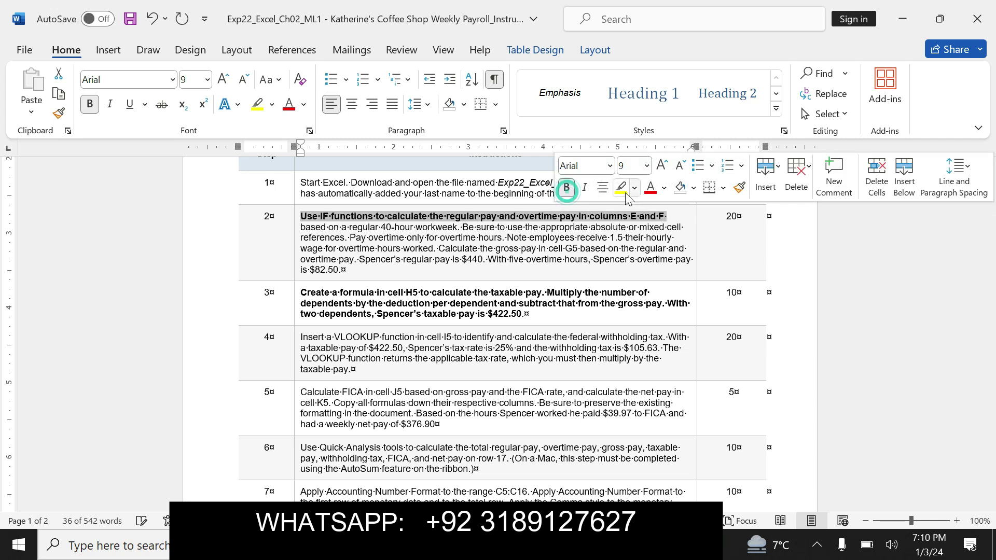
left_click(621, 187)
left_click_drag(629, 217, 666, 217)
left_click(650, 189)
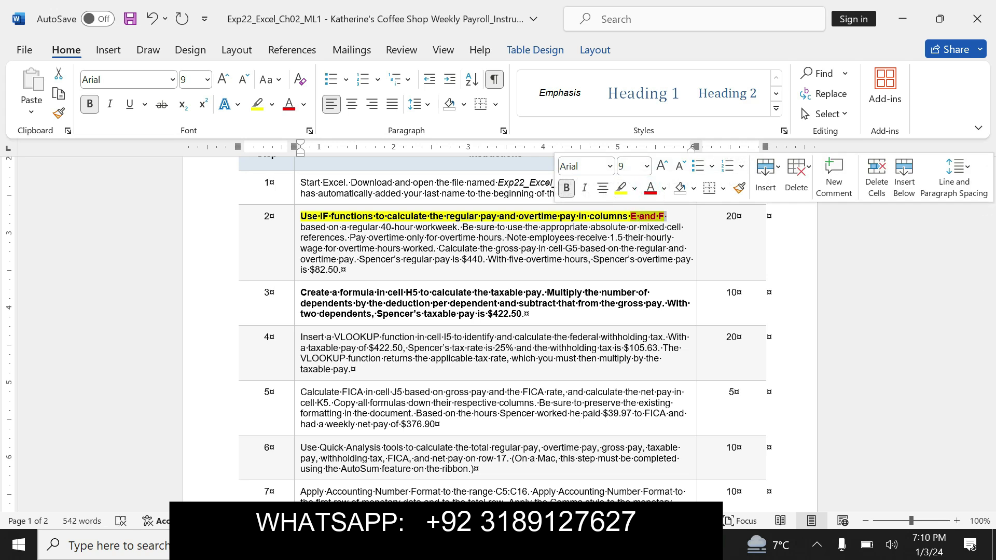
- Switch to the Excel payroll workbook and start an IF formula in F5 with the logical test D5>$B$24
key("alt+Tab")
left_click(397, 268)
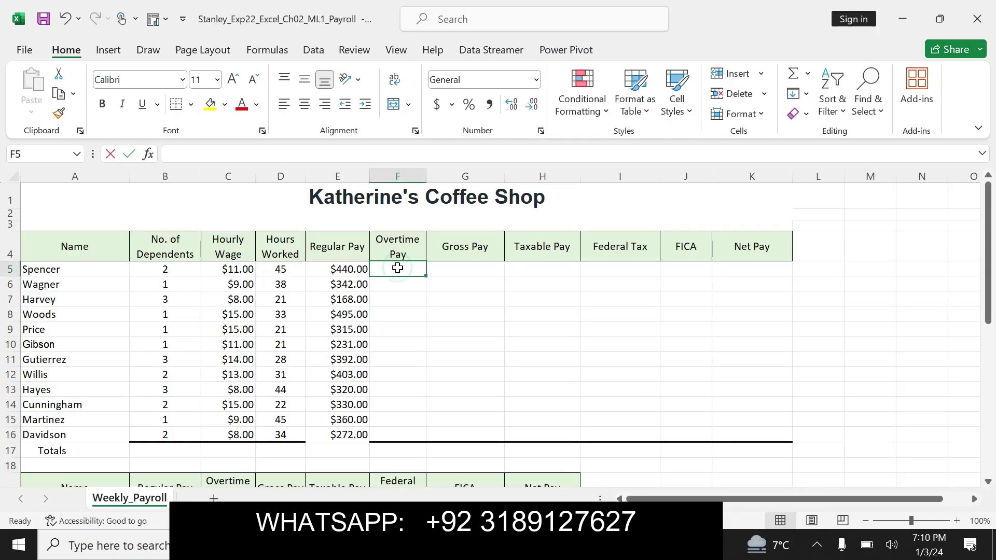
type("=IF")
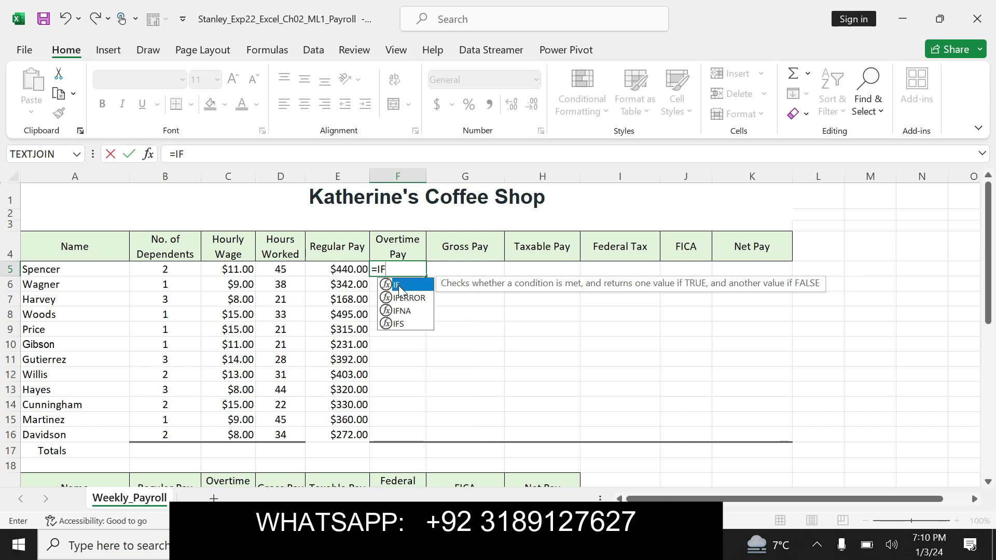
double_click(399, 287)
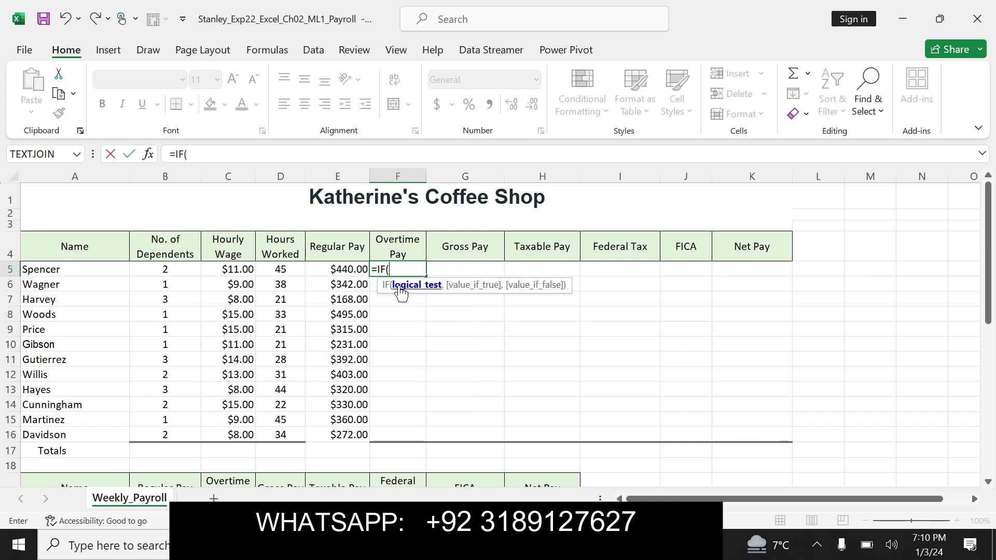
type("D5>")
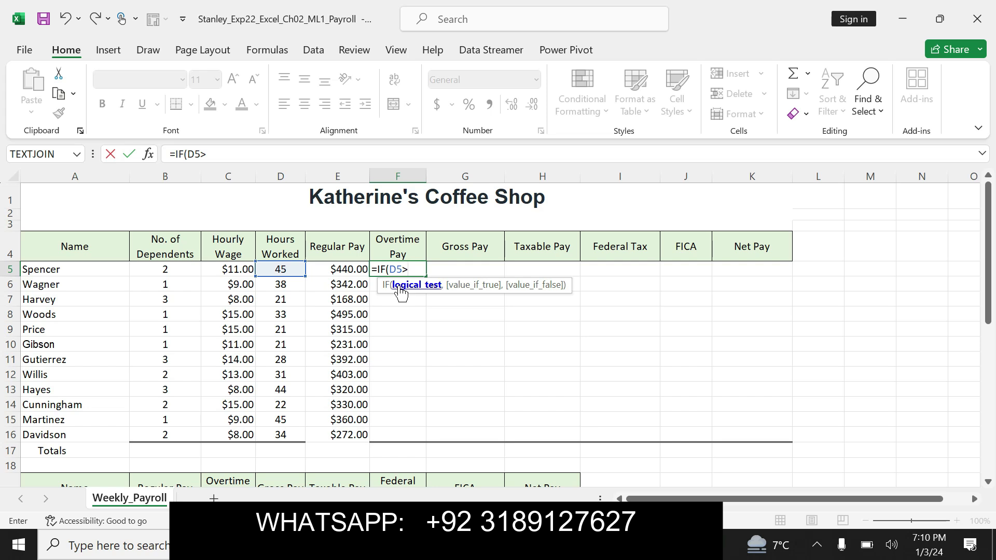
type("B24")
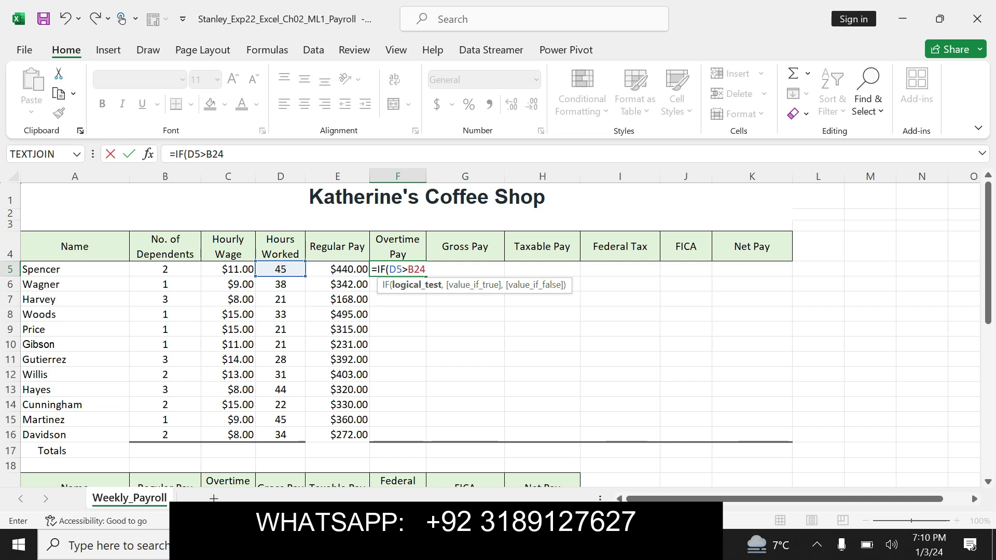
double_click(208, 154)
key("F4")
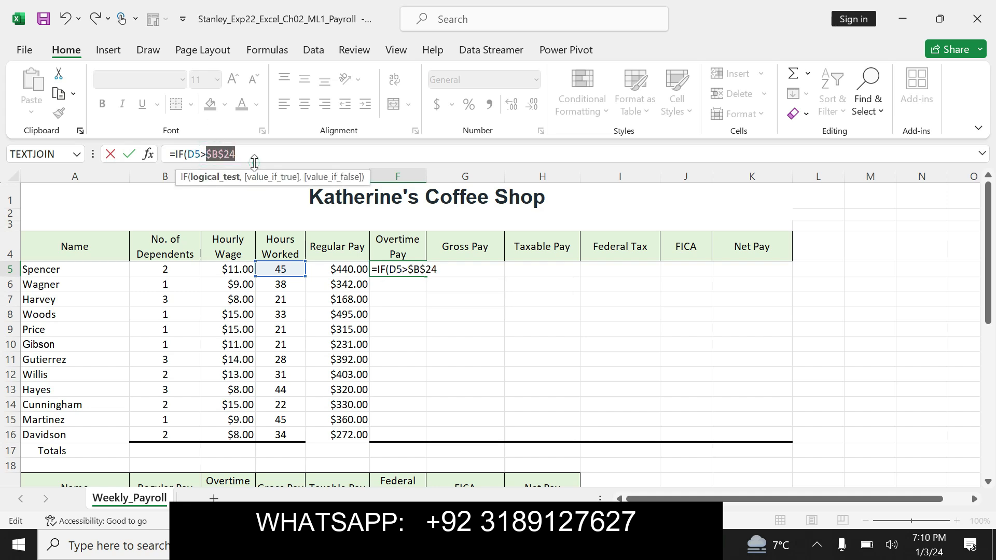
left_click(254, 158)
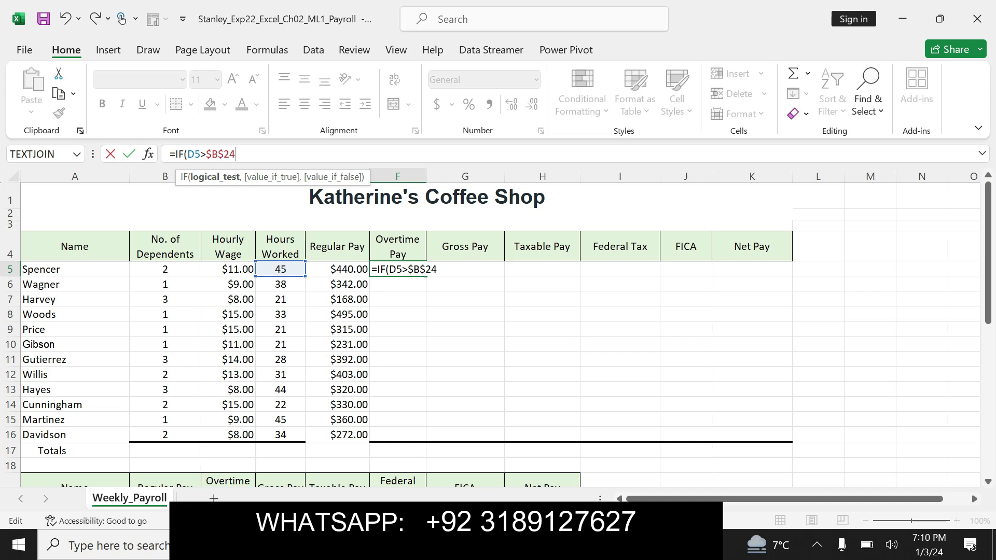
- Begin the true result of F5's IF formula with the overtime hours expression (D5-$B$24), using an absolute reference to B24
type(",(")
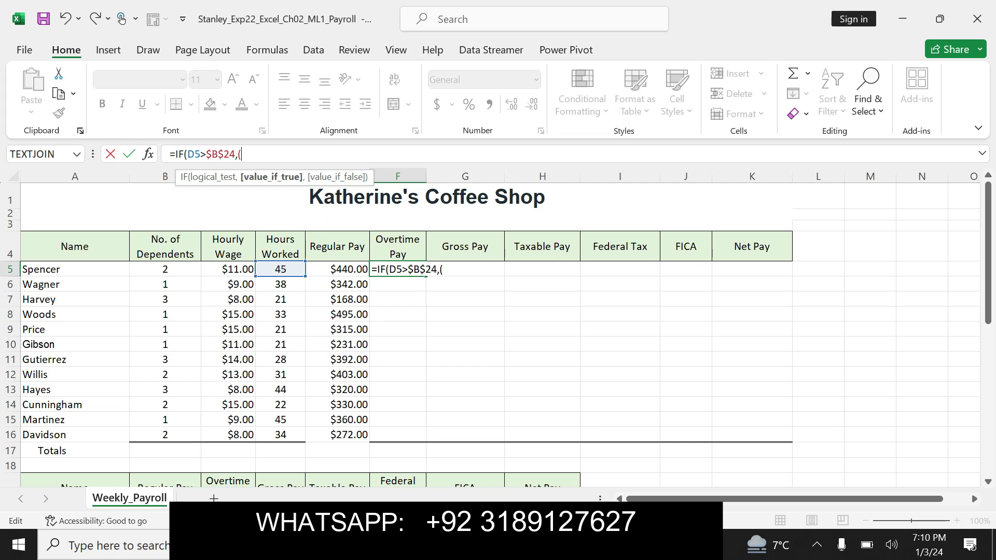
type("D6")
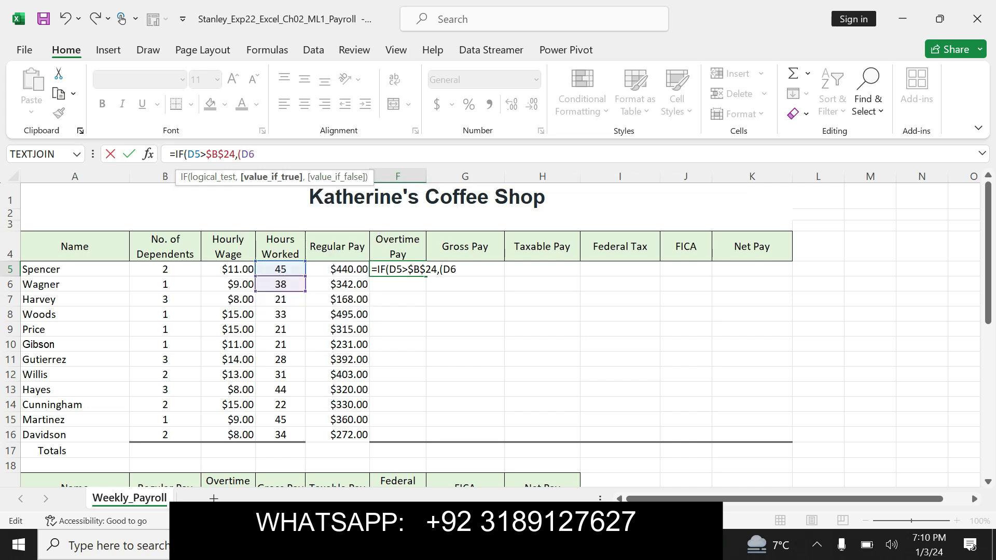
key("BackSpace")
type("5")
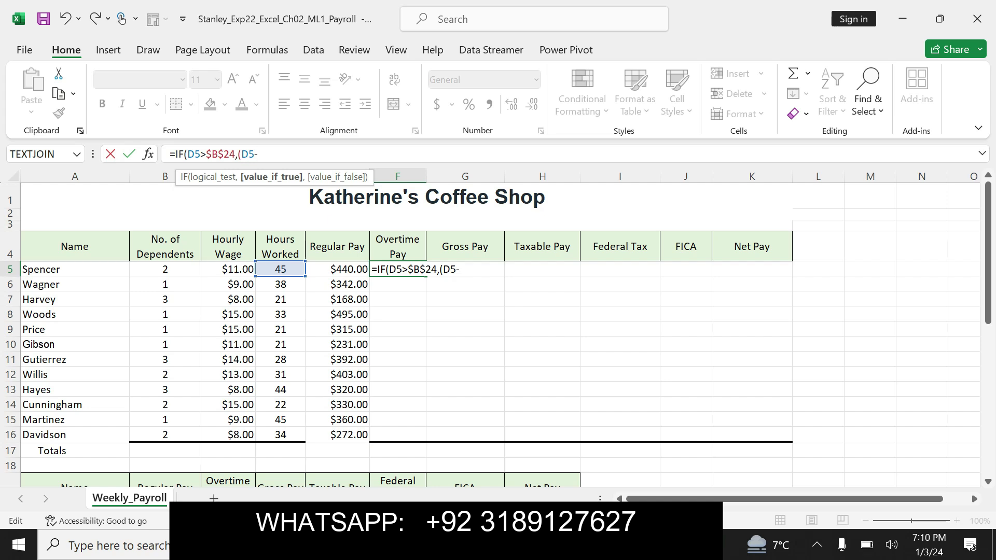
type("-B24")
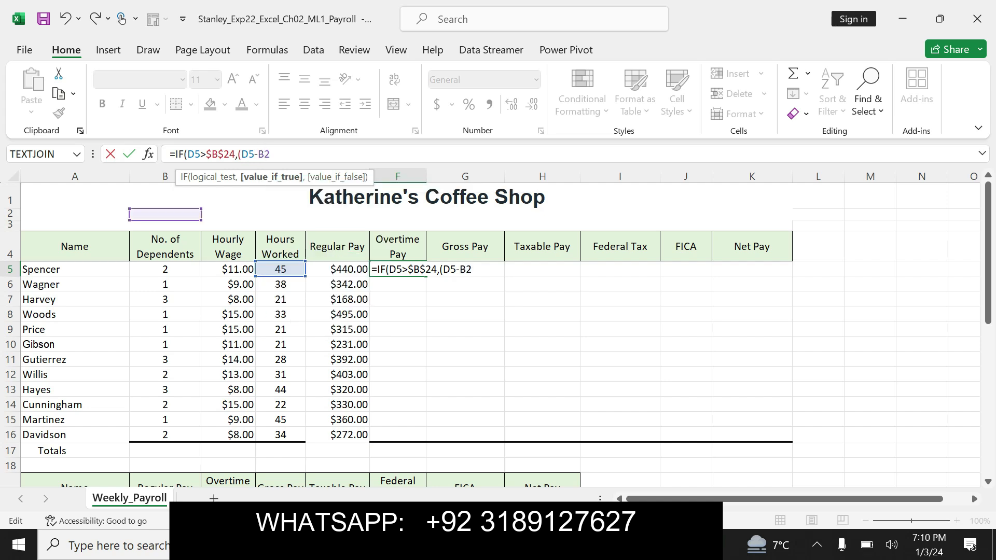
key("shift+Left")
key("shift+Left")
key("shift+Left")
type("4")
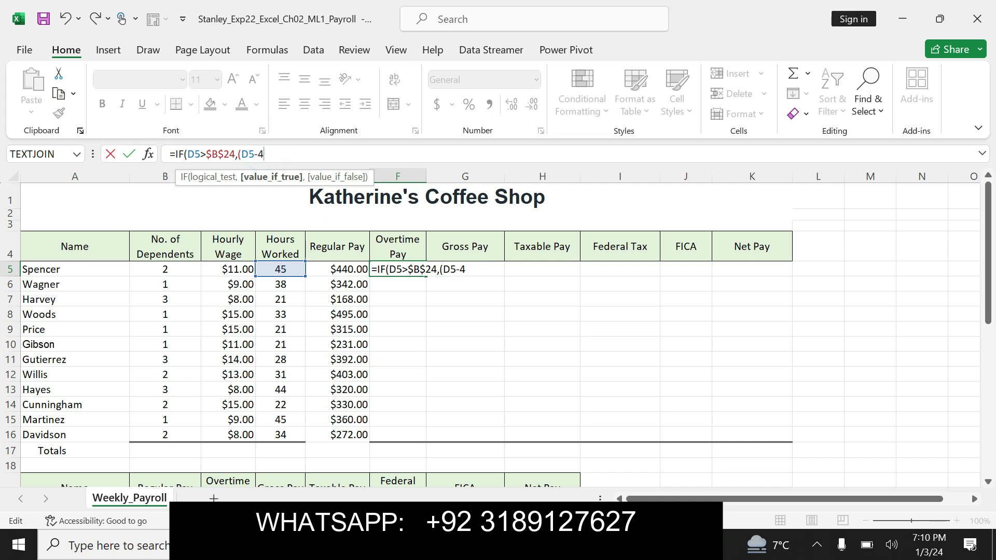
key("BackSpace")
type("B24")
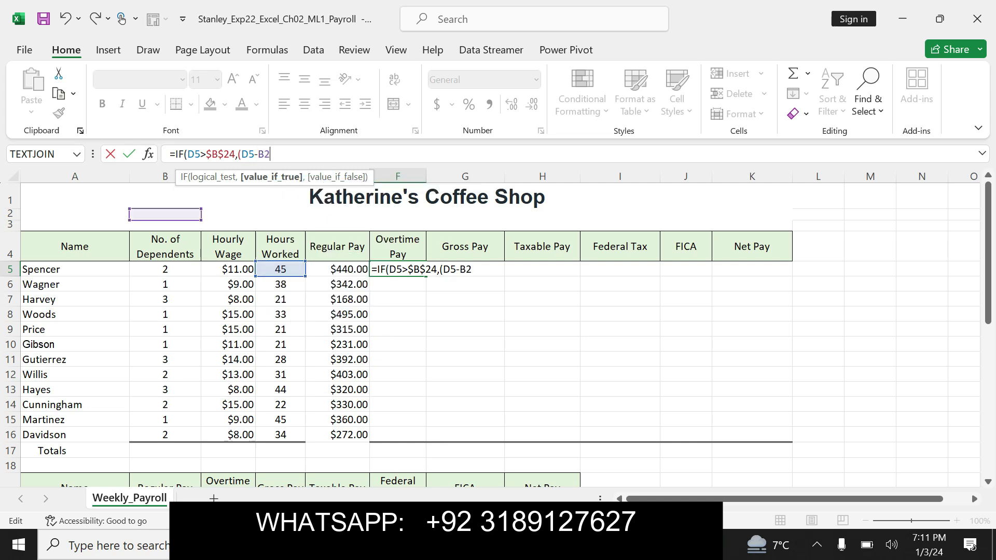
double_click(261, 154)
key("F4")
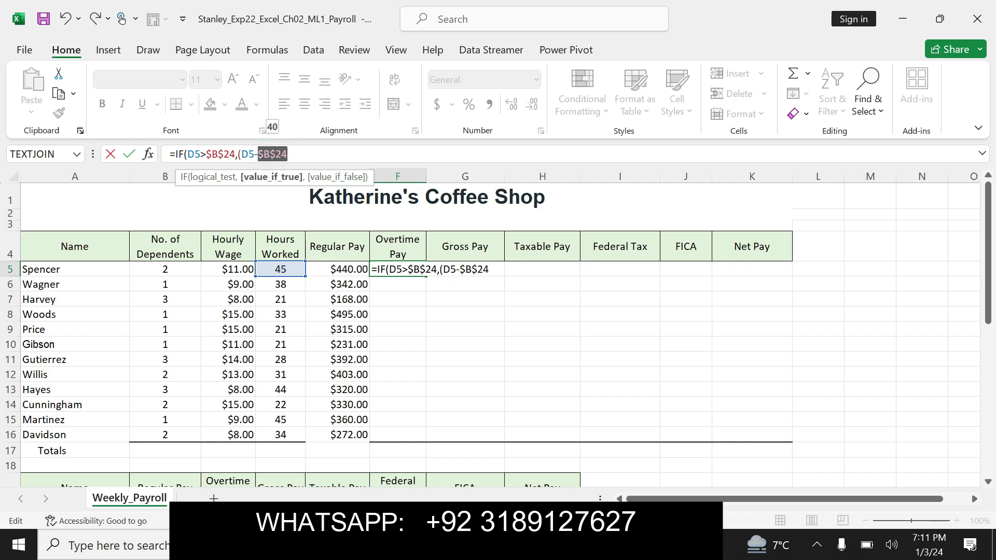
left_click(296, 153)
type(")")
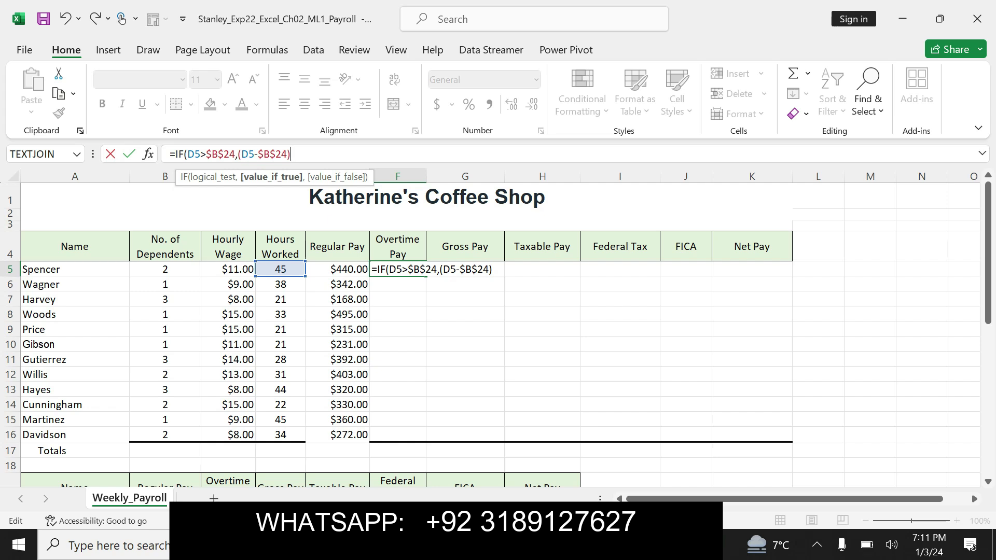
- Multiply the overtime hours expression by the hourly wage in C5 and the absolute reference $B$25
type("*")
left_click(267, 268)
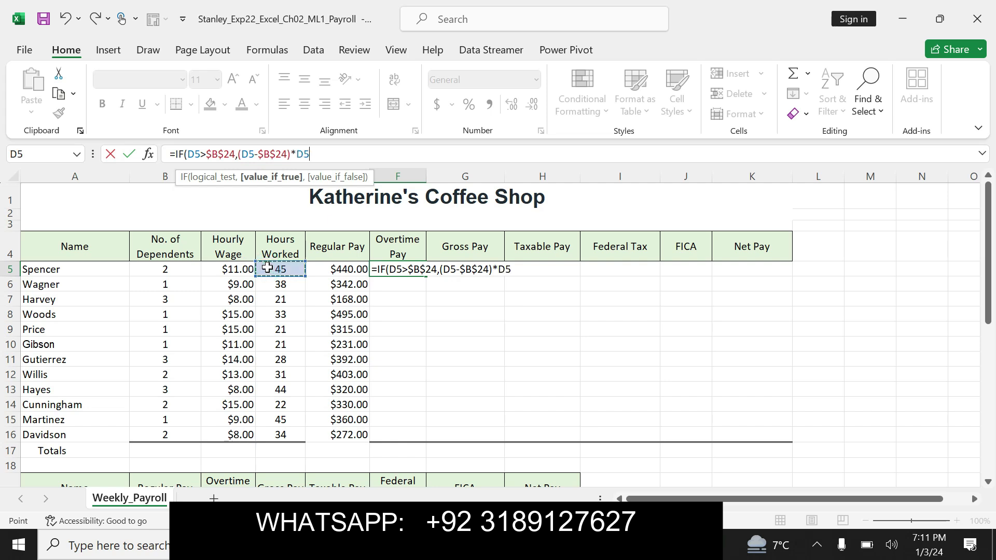
key("BackSpace")
key("BackSpace")
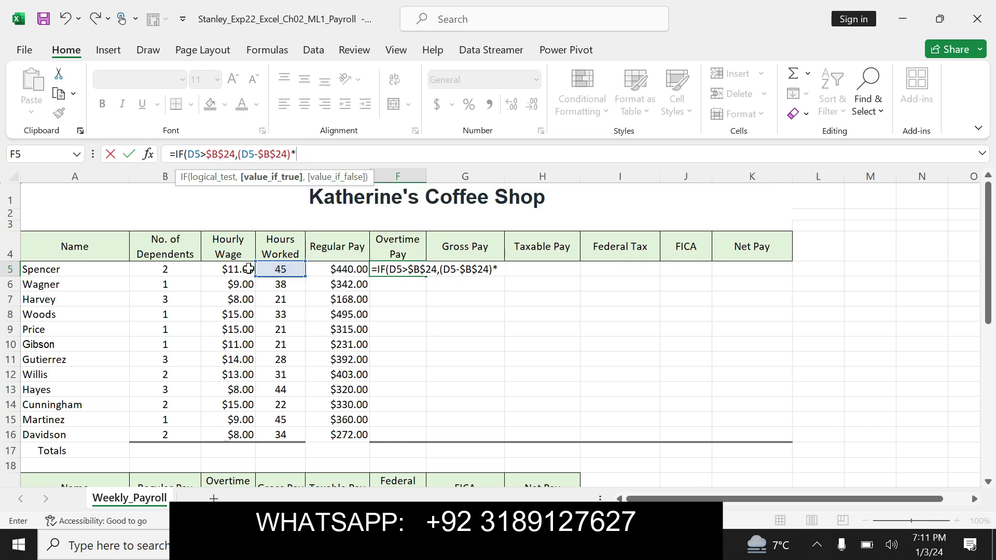
left_click(248, 268)
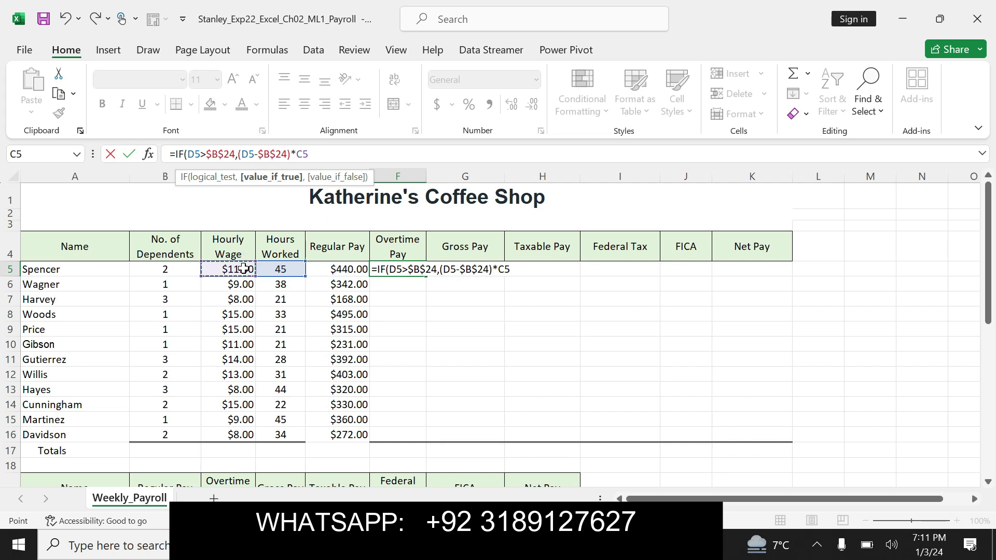
type("*B")
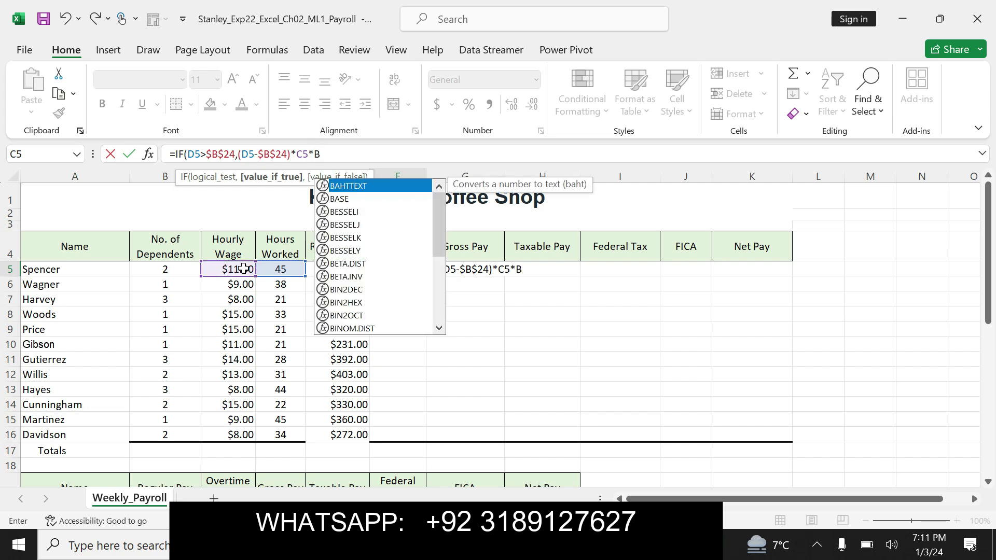
type("25")
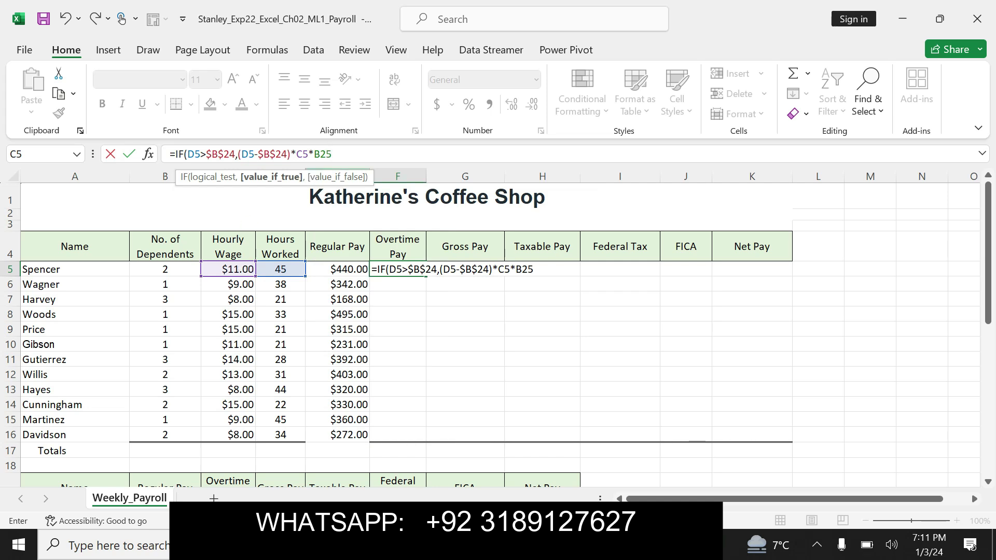
double_click(321, 154)
key("F4")
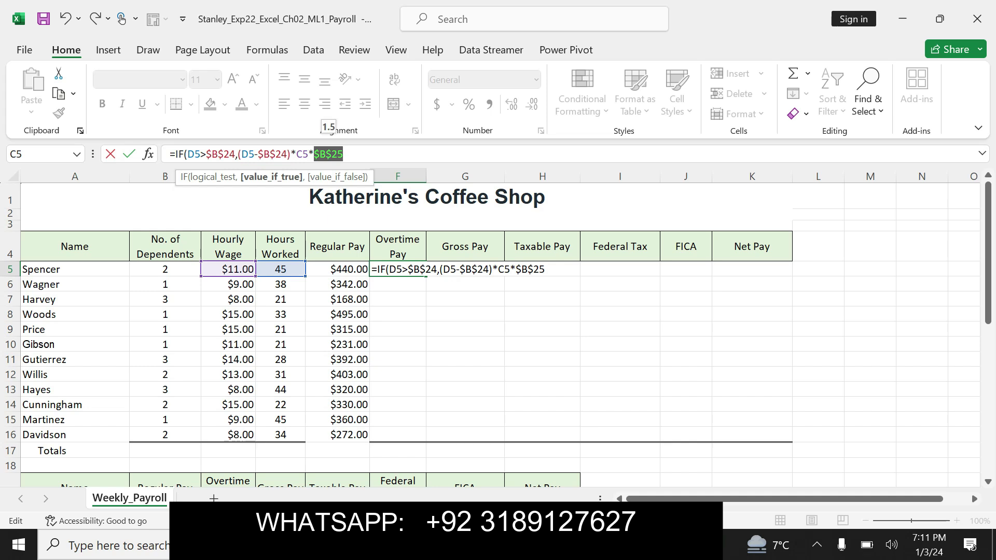
left_click(355, 155)
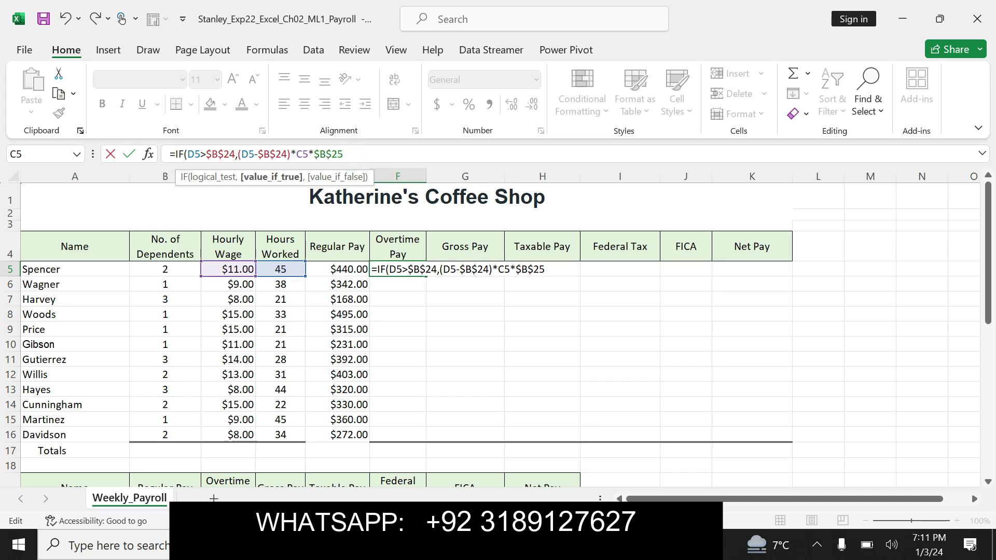
- Set the IF formula's false result to 0 and commit the overtime pay formula in F5
type(",0")
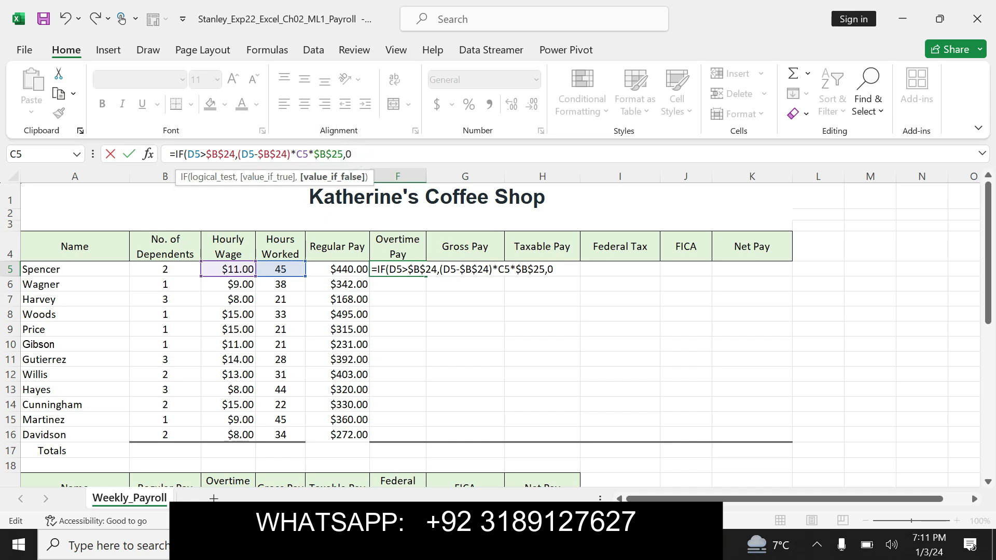
type(")")
key("Return")
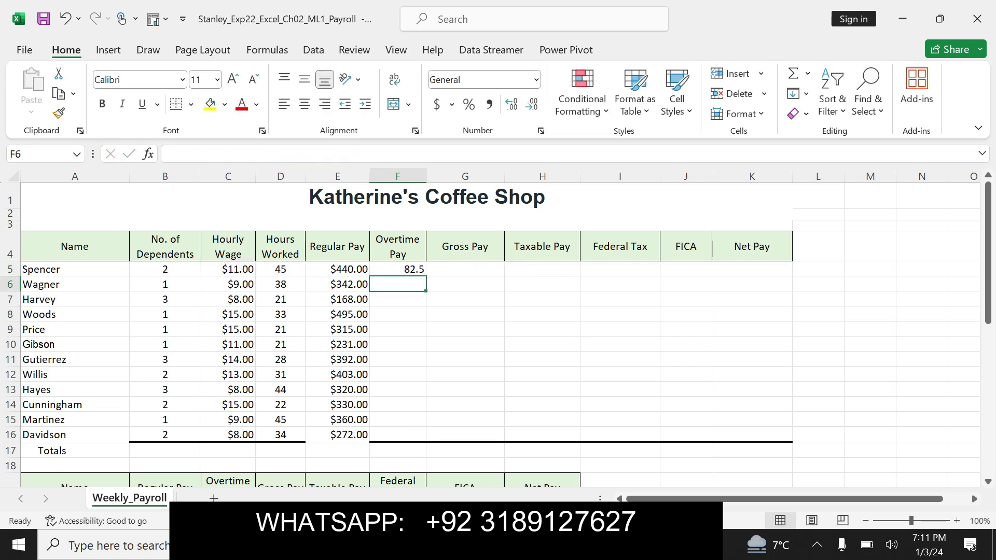
left_click(402, 269)
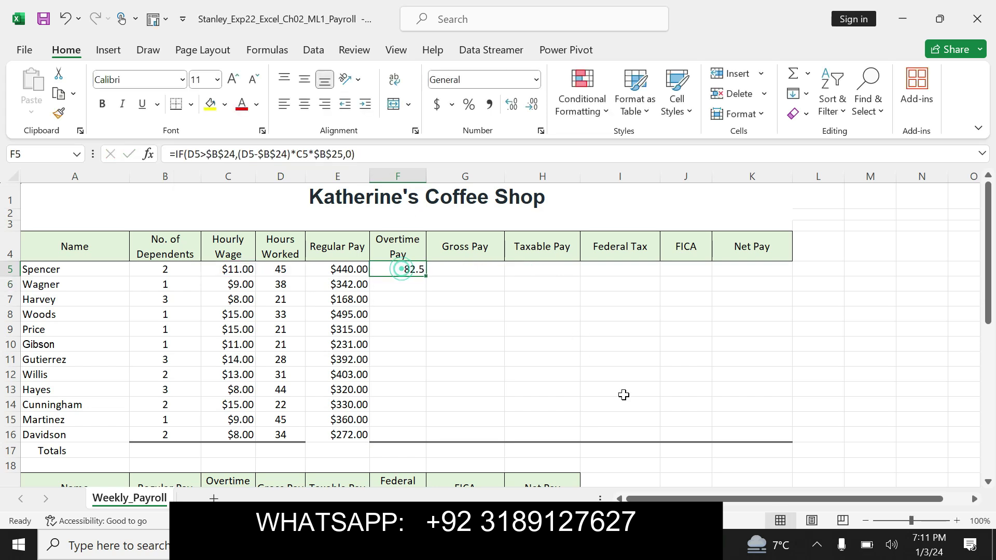
- Switch to Word and highlight step 2's closing sentence about five overtime hours in yellow
key("alt+Tab")
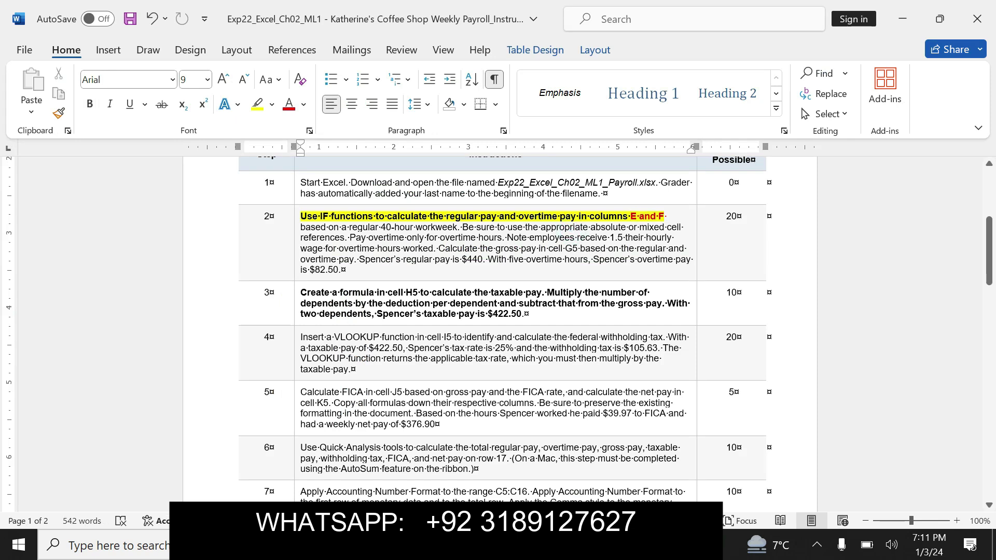
left_click_drag(342, 270, 488, 259)
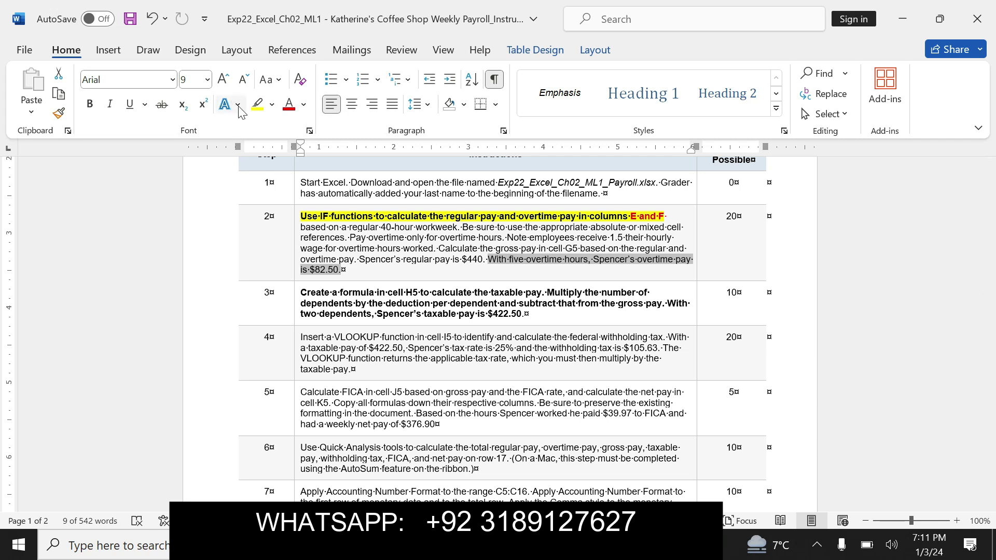
left_click(257, 104)
key("Right")
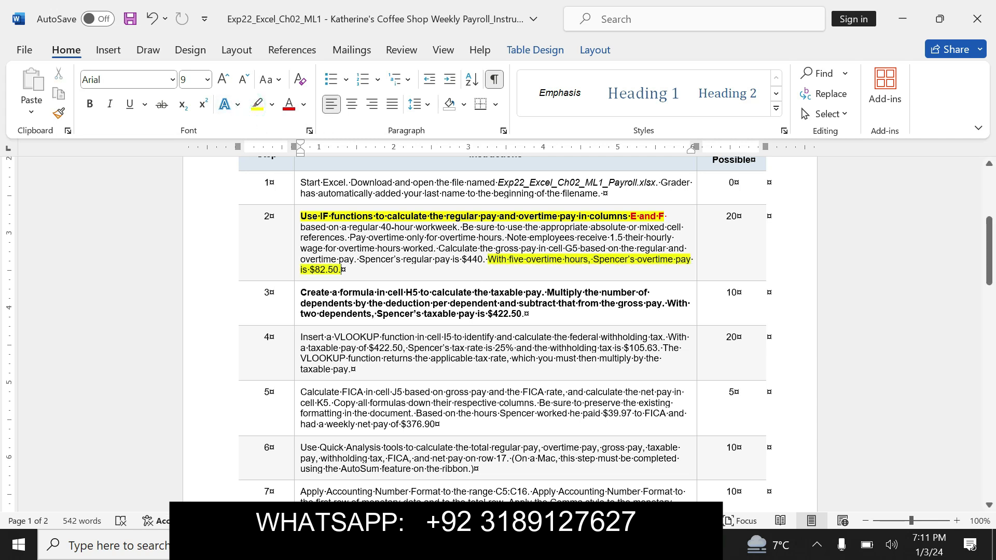
- Switch back to Excel and fill the overtime pay formula from F5 down through F16
key("alt+Tab")
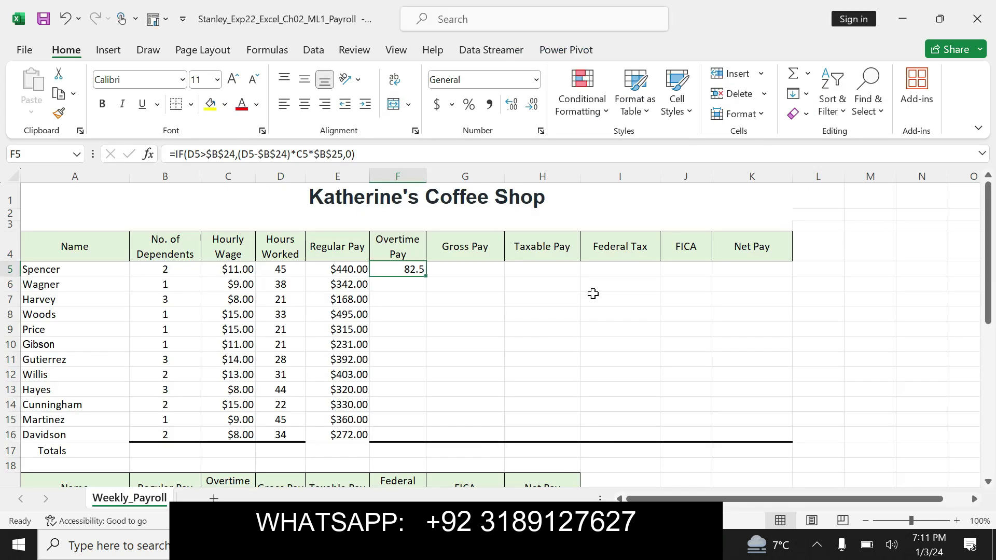
left_click_drag(426, 277, 419, 436)
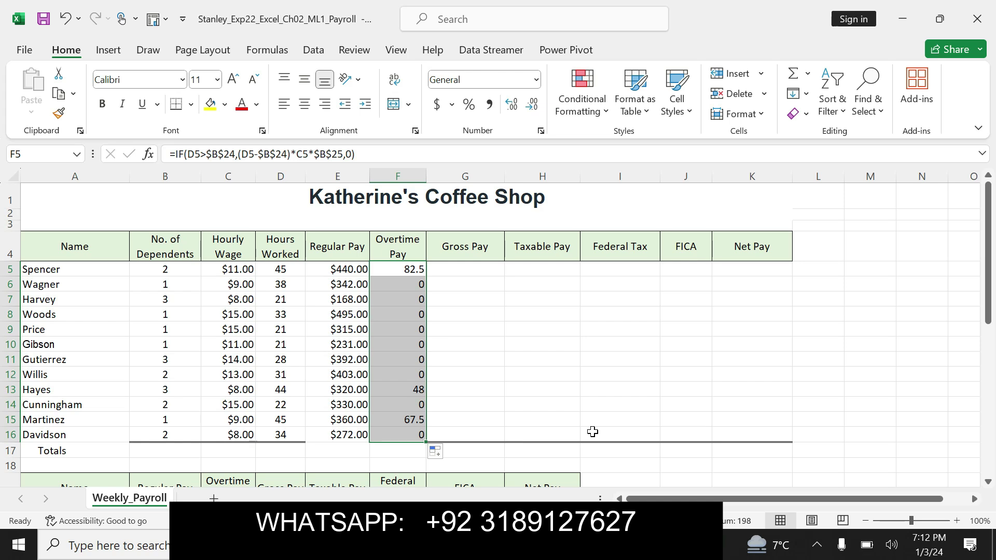
- Switch to Word and undo step 2's yellow highlighting, red text and bold formatting
left_click(583, 545)
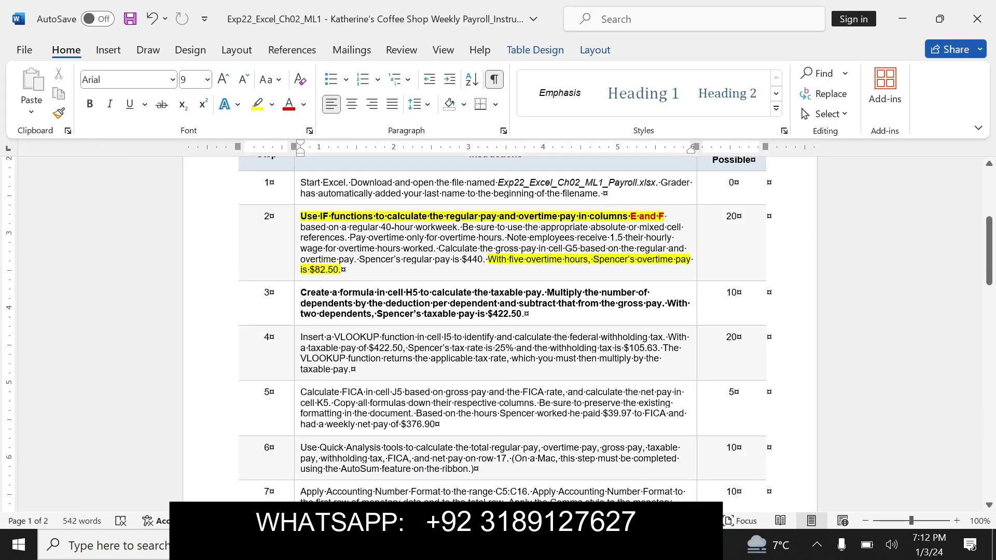
key("ctrl+z")
key("ctrl+z")
key("ctrl+z")
key("ctrl+z")
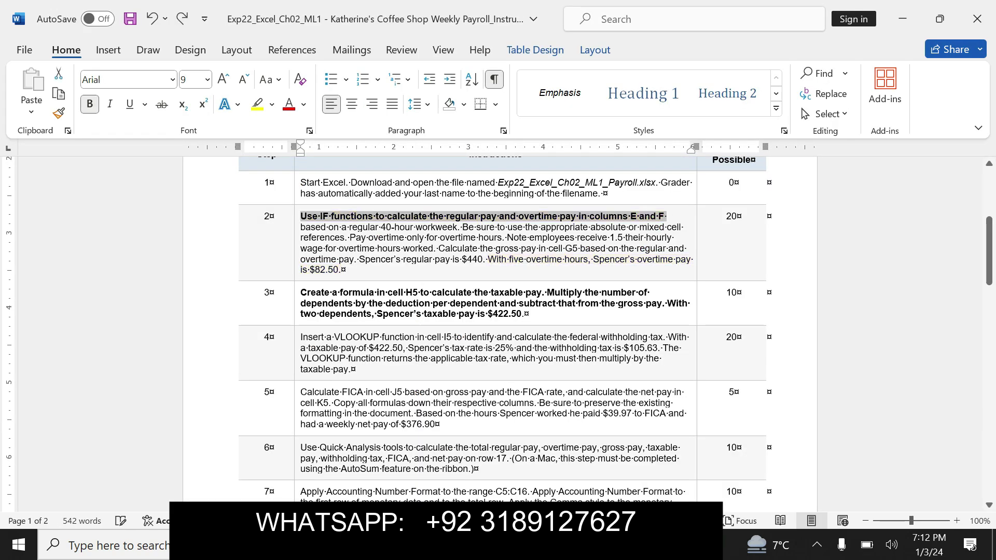
- Highlight the whole step 3 taxable pay instruction in yellow
left_click_drag(301, 292, 524, 313)
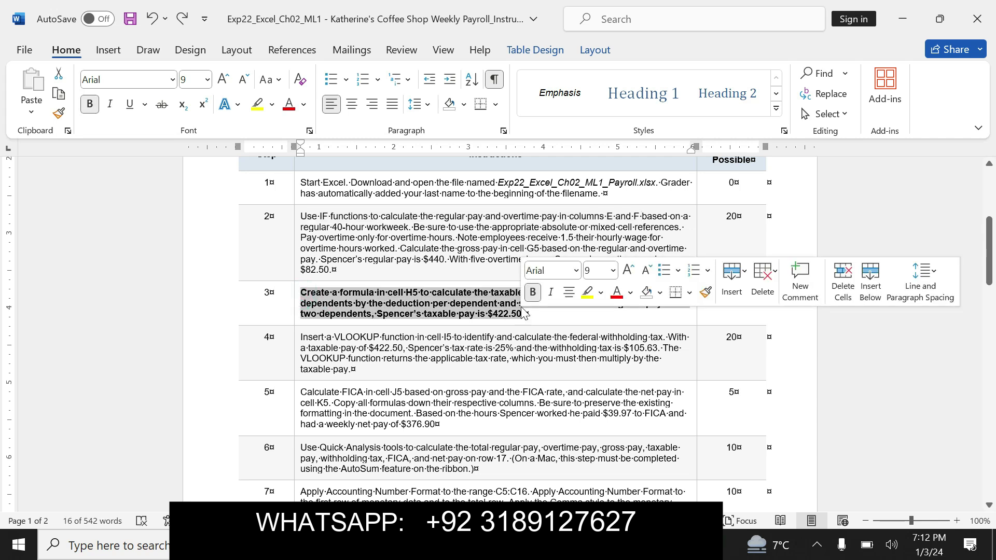
left_click(587, 292)
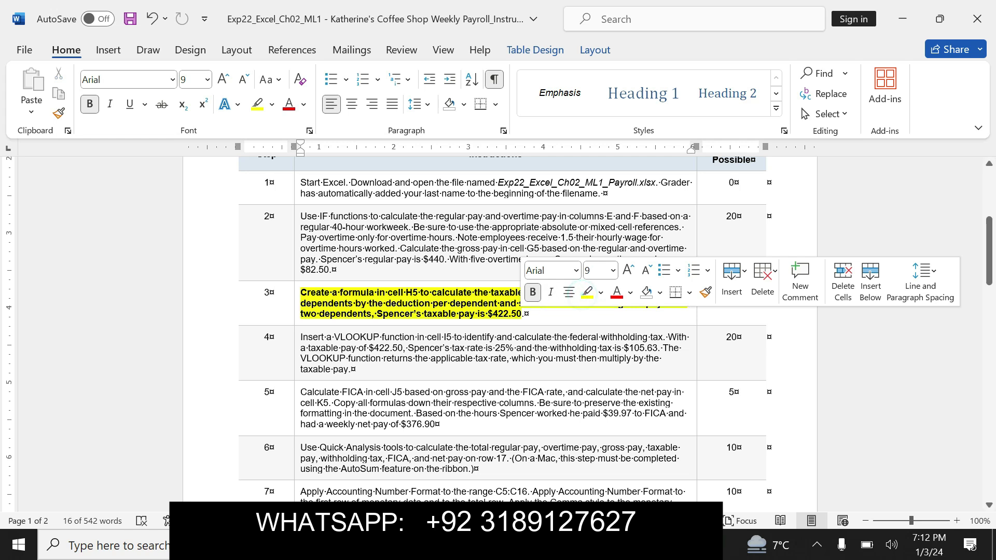
left_click_drag(301, 292, 524, 314)
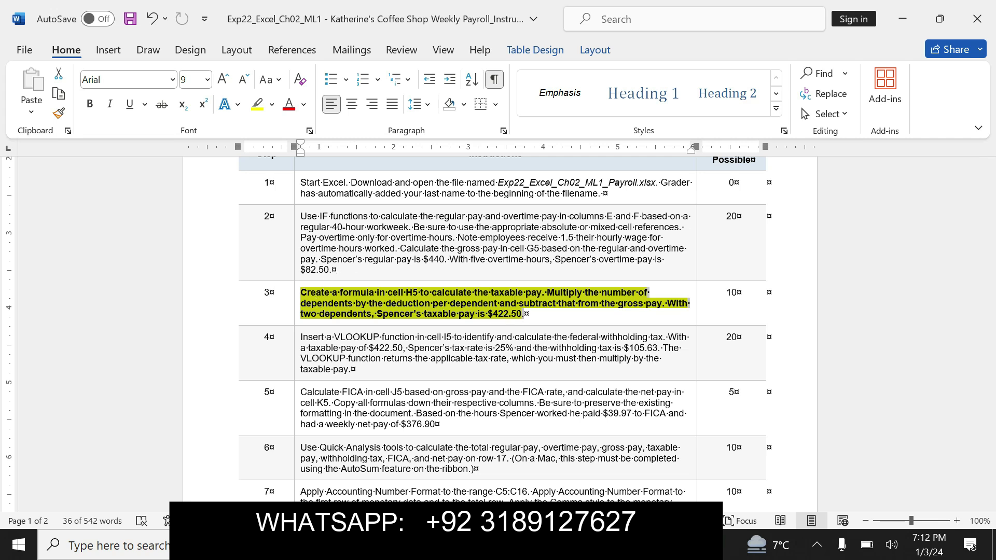
- Select the gross pay cell G5 in Excel and recheck the step 3 deduction and gross pay wording in Word
key("alt+Tab")
left_click(540, 271)
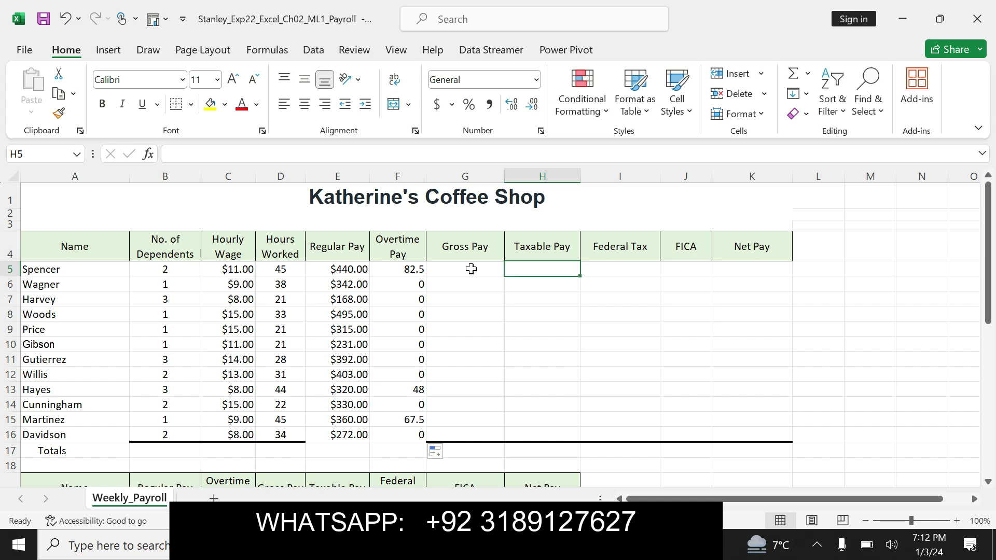
left_click(472, 269)
key("alt+Tab")
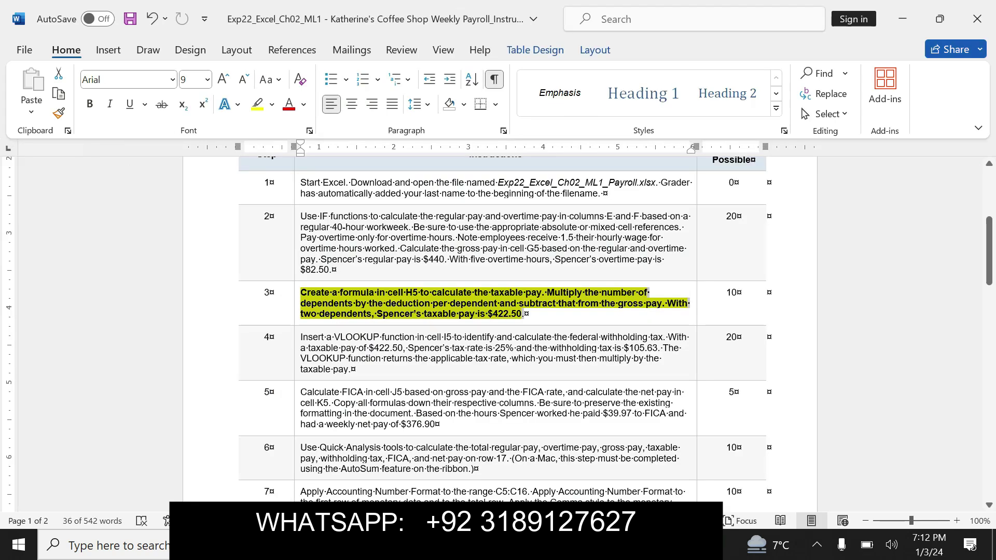
double_click(439, 304)
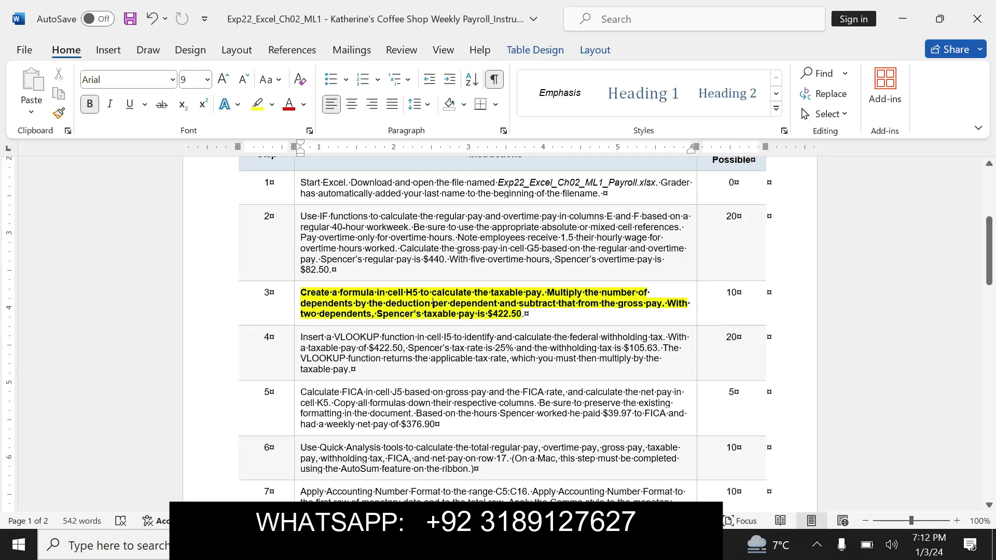
left_click_drag(439, 304, 509, 314)
- Return to the Excel payroll sheet and calculate gross pay in G5 with the formula =E5+F5
key("alt+Tab")
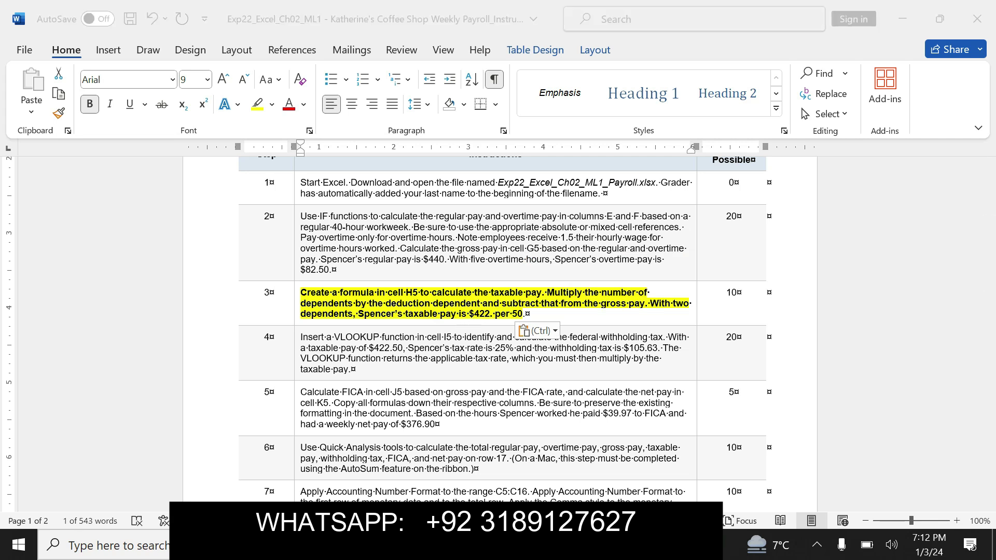
type("=")
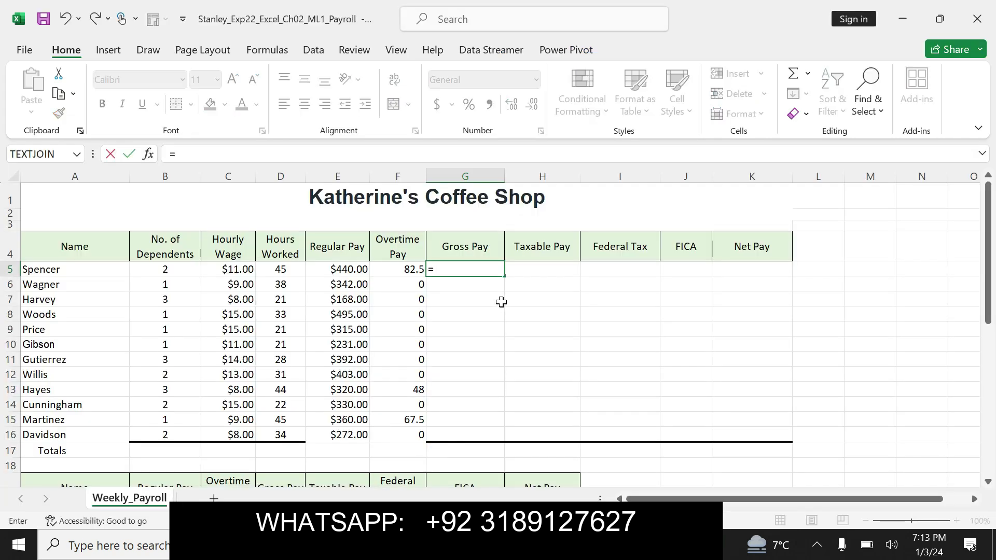
left_click(355, 270)
type("+")
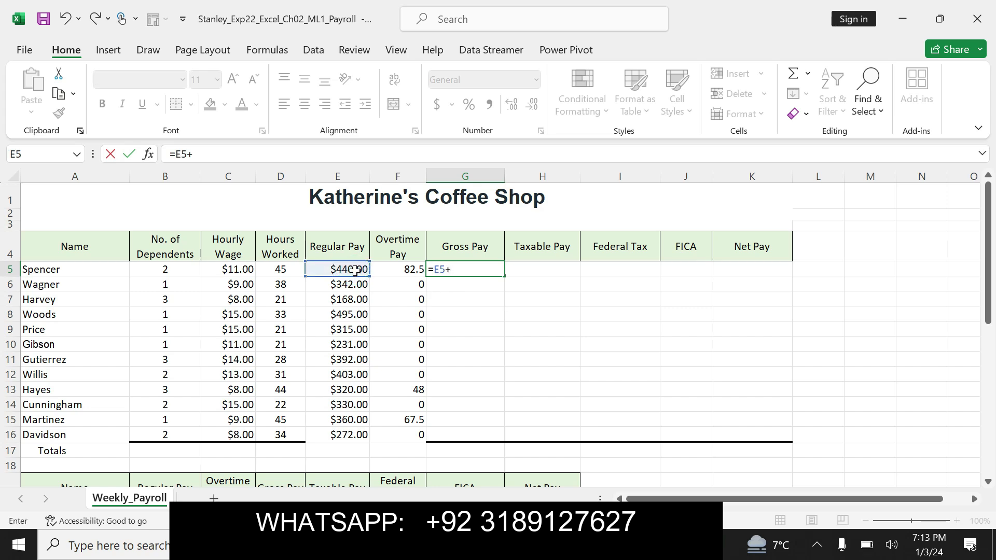
left_click(389, 268)
key("Return")
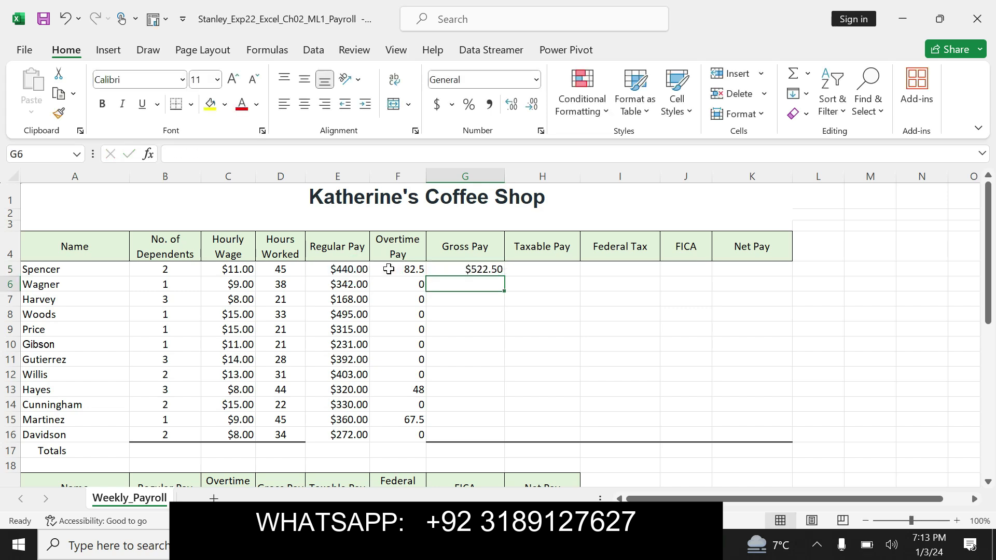
- Copy the gross pay formula from G5 down through G16
left_click(449, 270)
left_click_drag(503, 276, 501, 437)
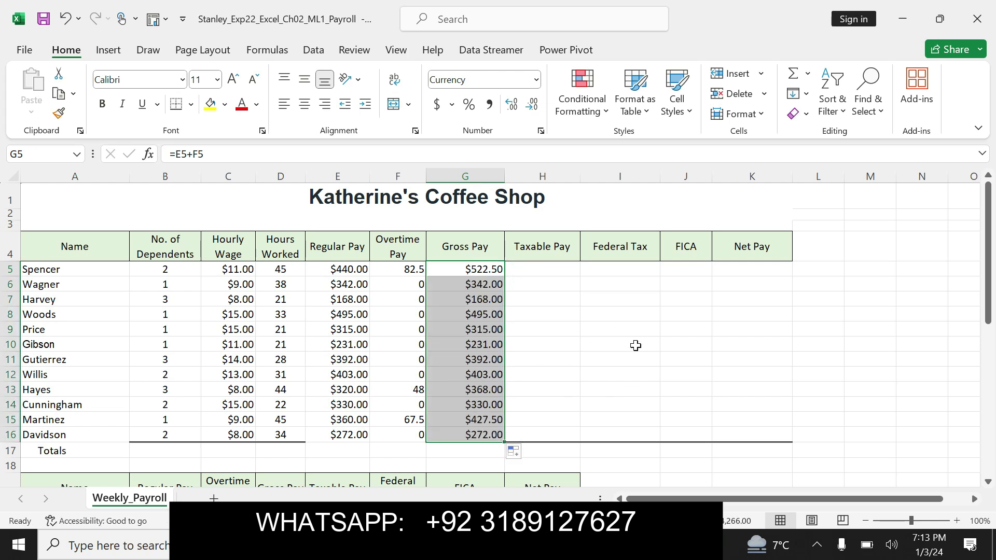
- Switch to Word and undo the formatting and wording edits in the step 3 taxable pay instruction
left_click(597, 544)
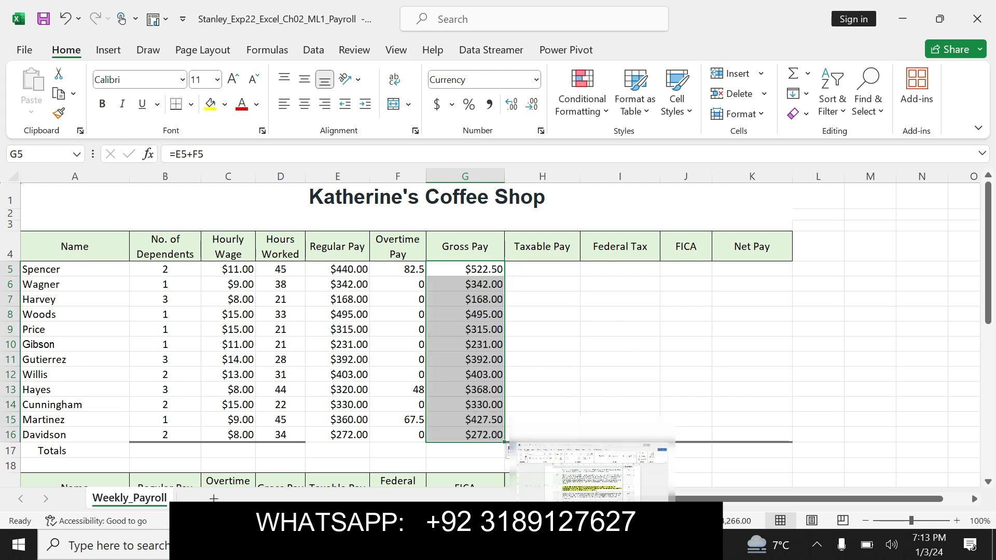
left_click_drag(358, 314, 524, 314)
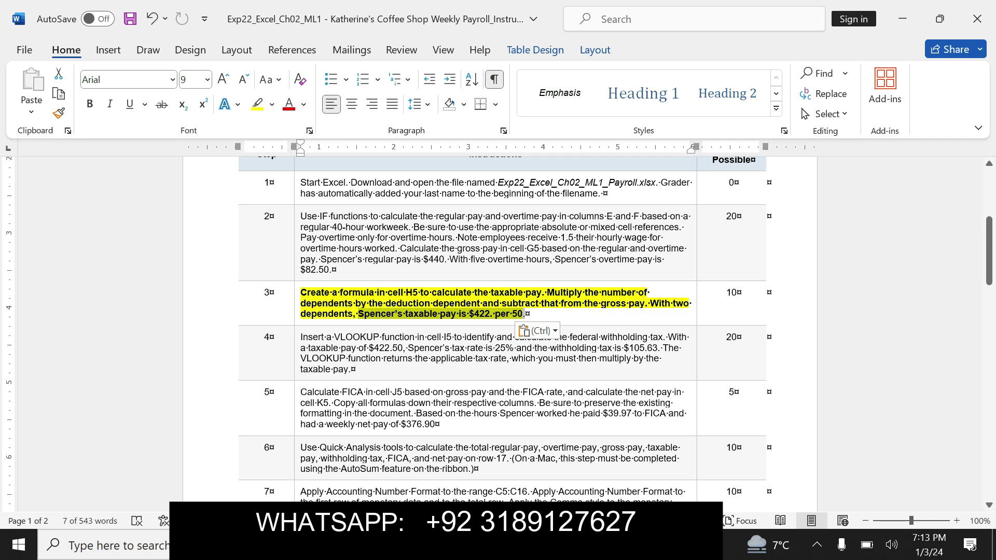
key("ctrl+z")
key("ctrl+z")
key("ctrl+z")
key("ctrl+z")
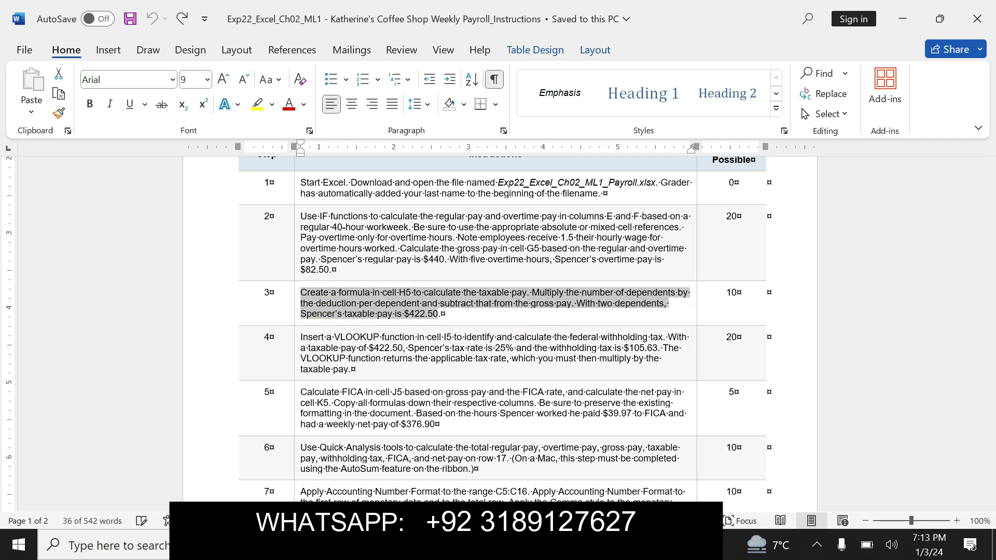
key("alt+Tab")
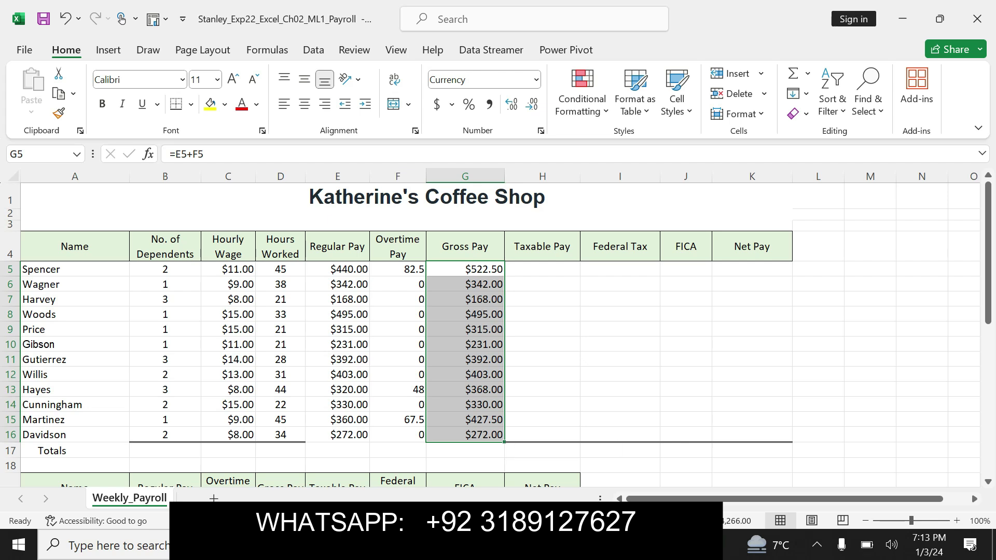
key("alt+Tab")
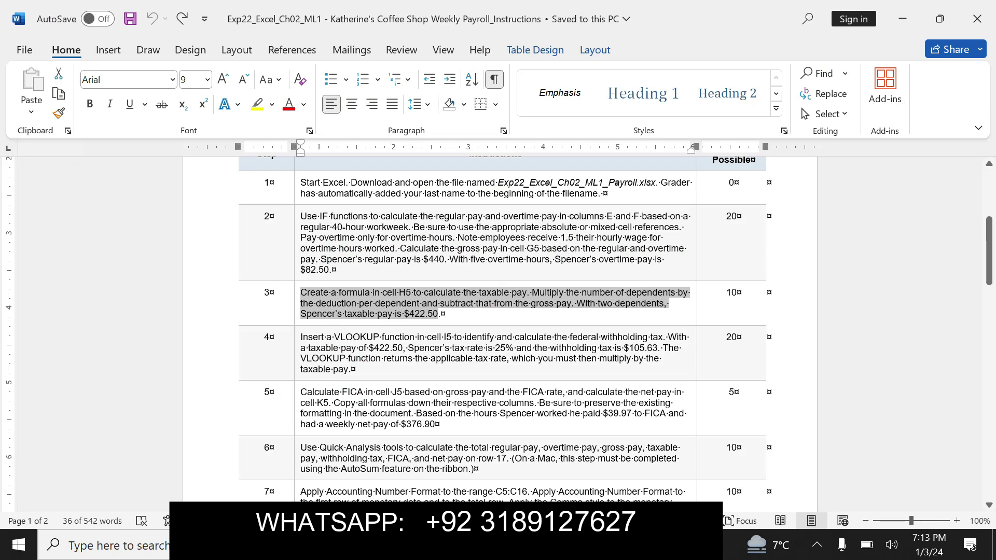
- Bold the whole step 3 taxable pay instruction and highlight it in yellow
left_click(395, 291)
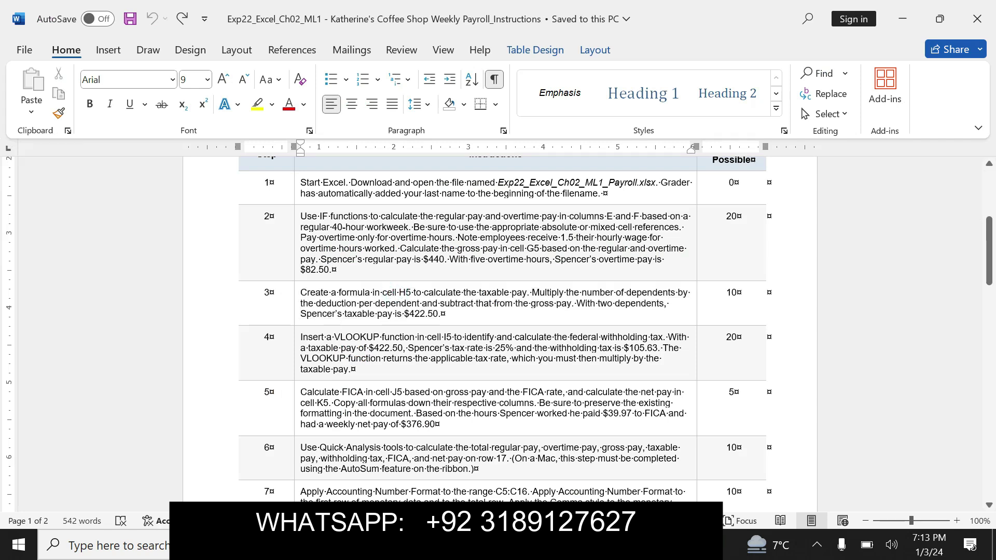
left_click_drag(300, 293, 441, 313)
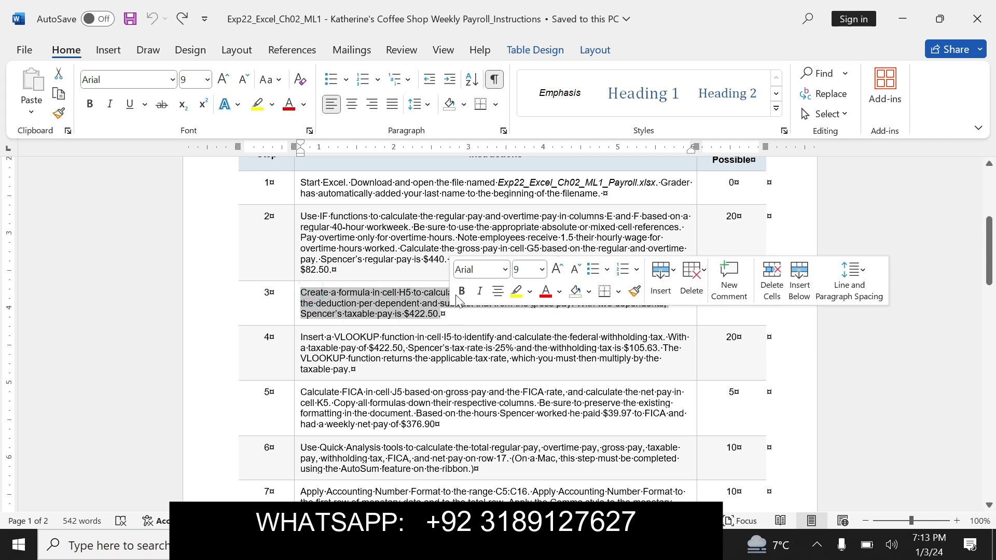
left_click(461, 292)
left_click(513, 292)
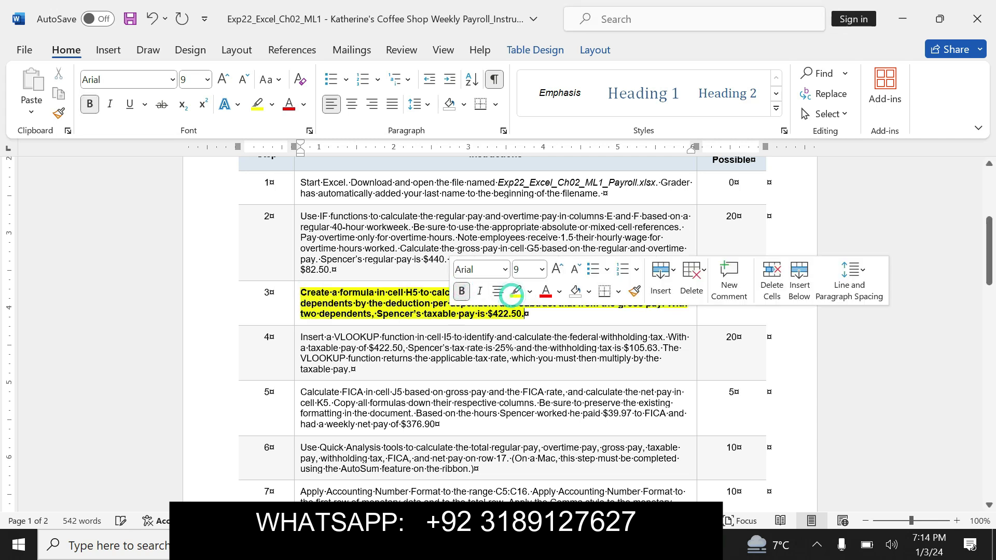
left_click_drag(300, 292, 523, 314)
left_click(469, 314)
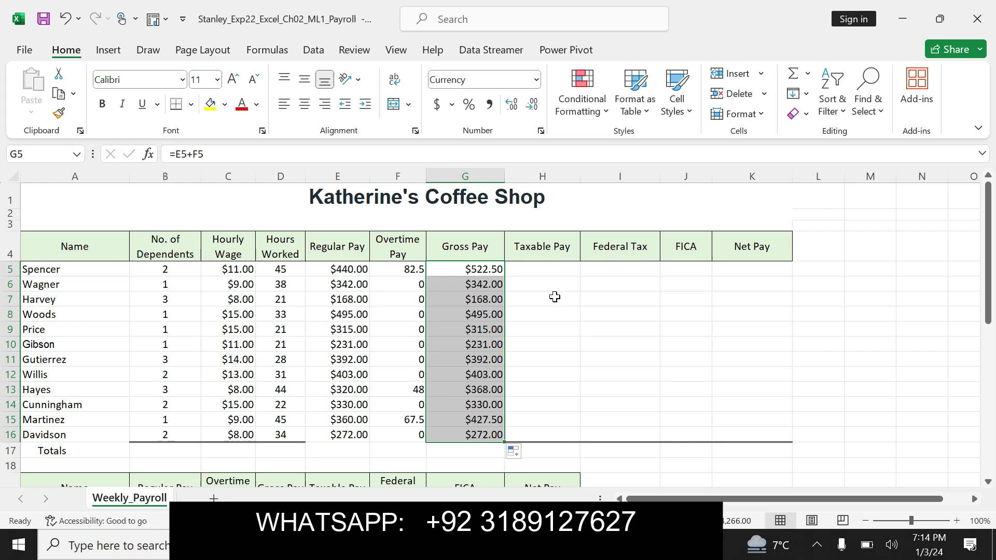
- In Excel, calculate taxable pay in H5 with the formula =G5-B5*B27, checking step 3's expected taxable pay in Word before committing it
left_click(549, 267)
type("=")
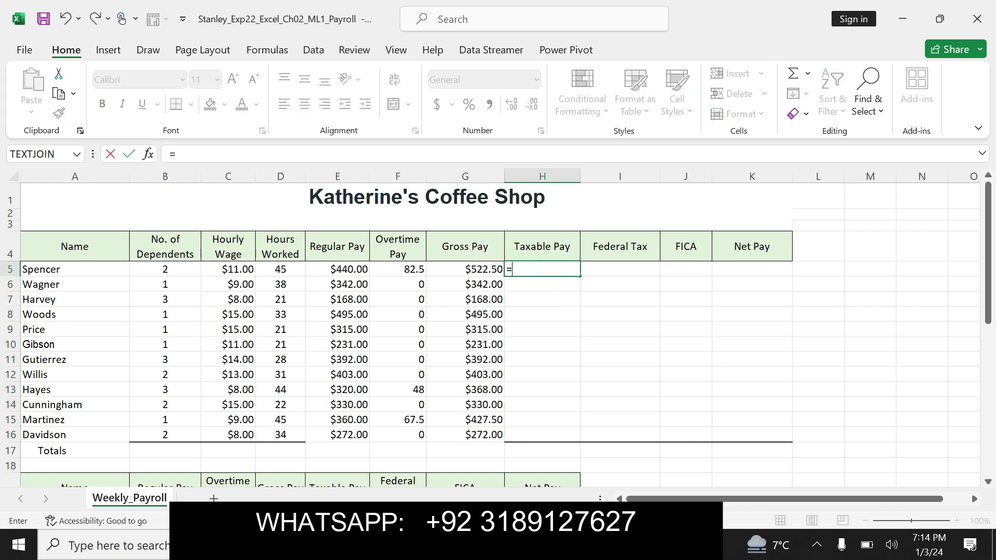
type("G5-")
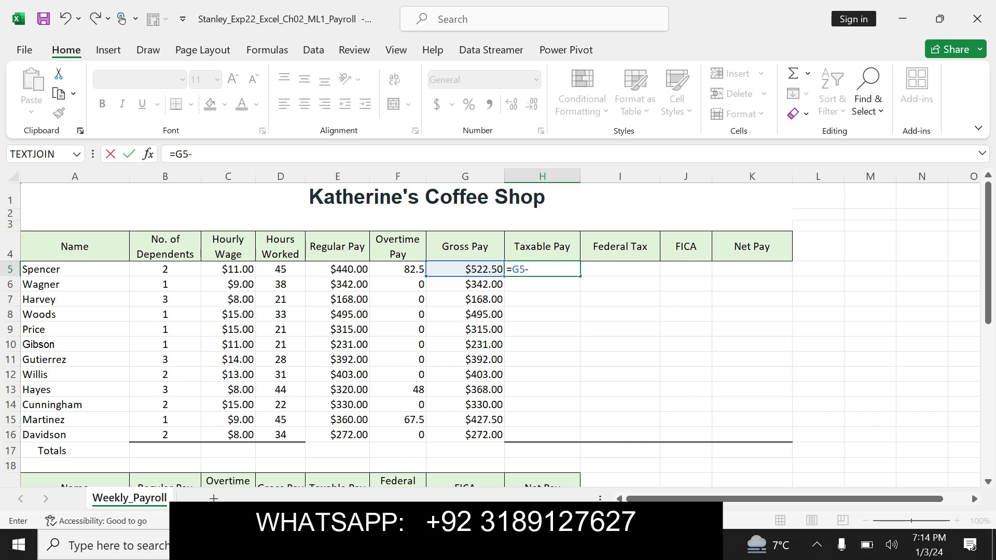
left_click(169, 272)
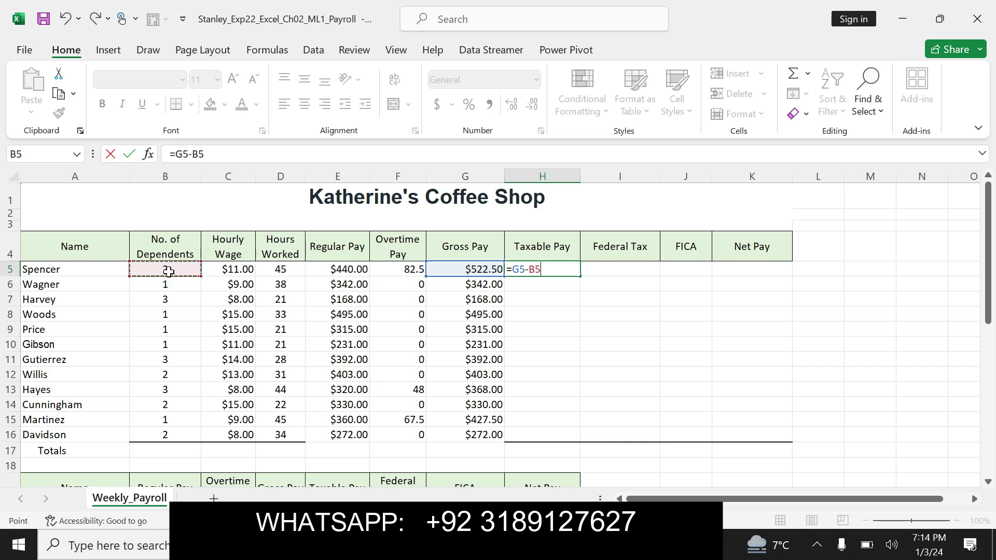
type("*B27")
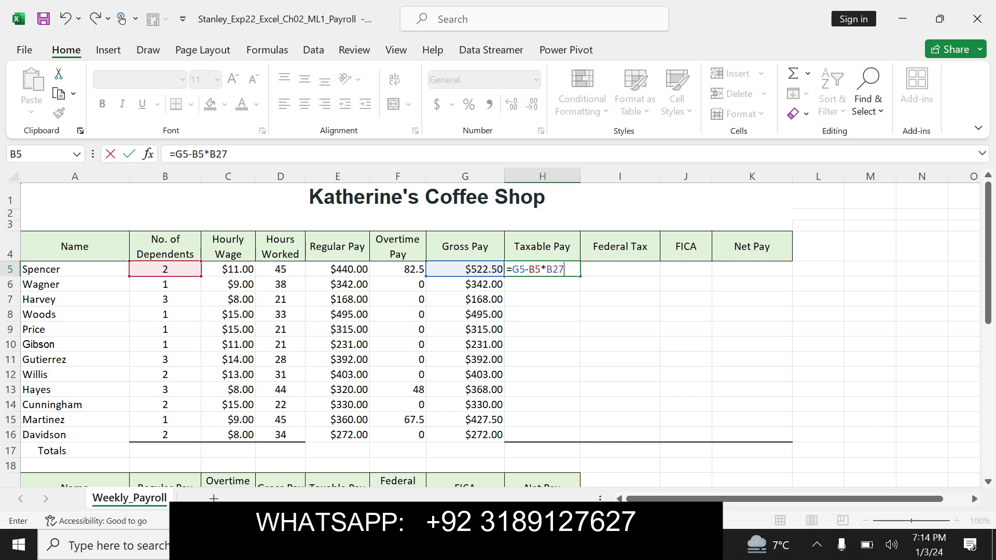
key("alt+Tab")
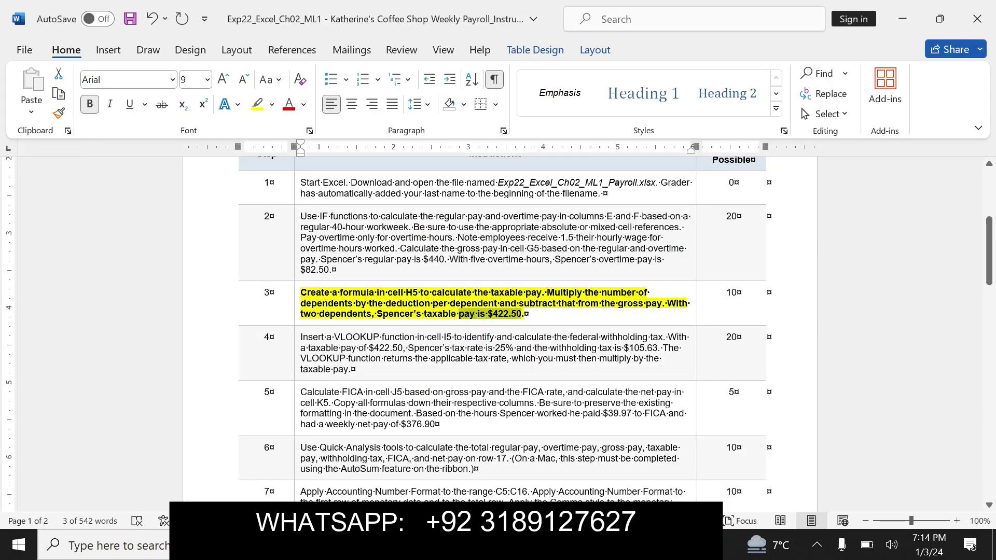
left_click(380, 314)
left_click_drag(380, 314, 525, 314)
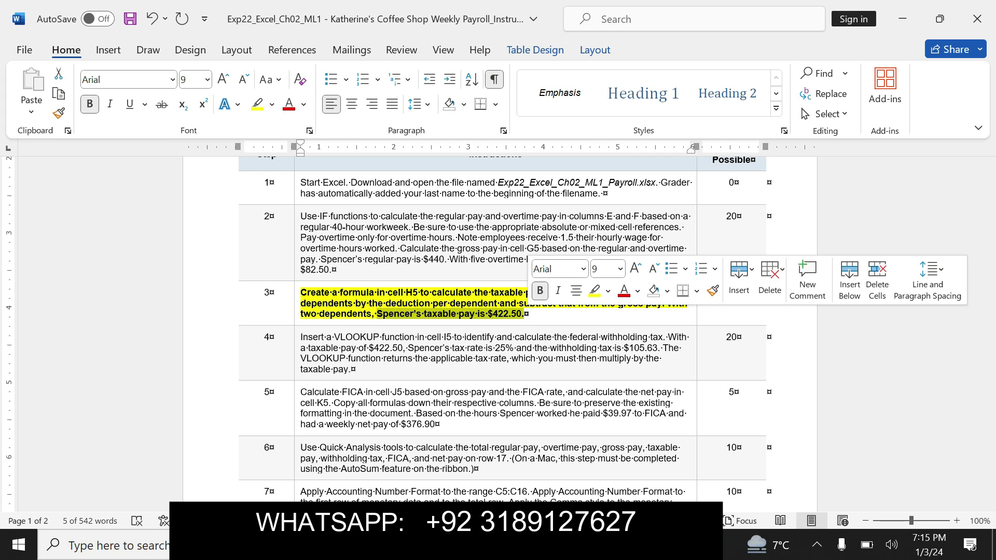
key("alt+Tab")
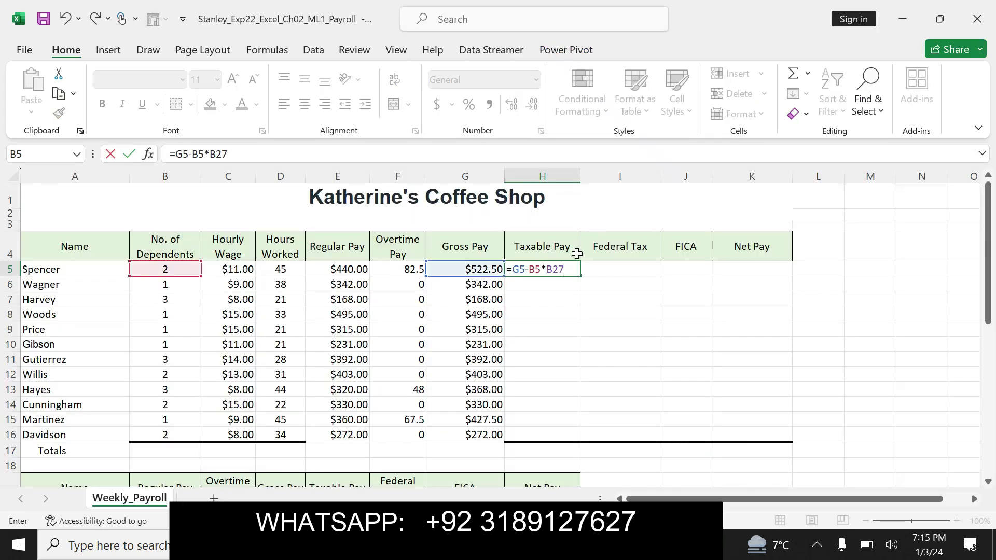
key("Return")
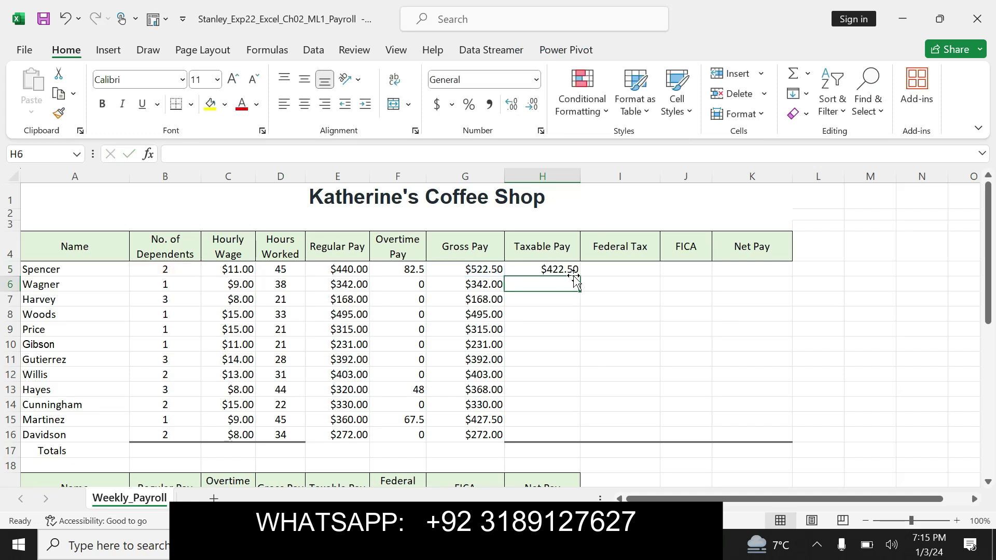
- Compare H5 with step 3's taxable pay in Word, and copy the formula from H5 down through H16 in Excel
left_click(569, 269)
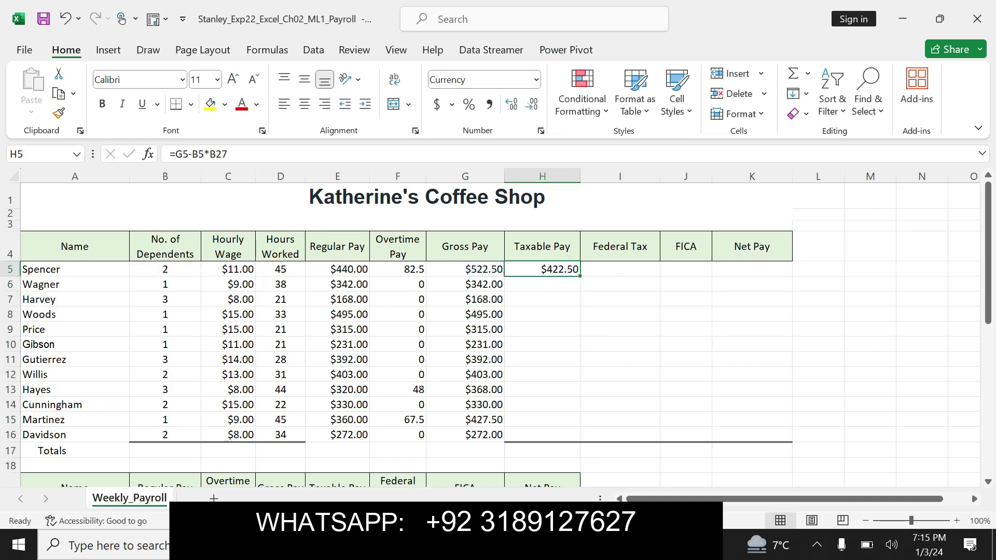
key("alt+Tab")
left_click(473, 320)
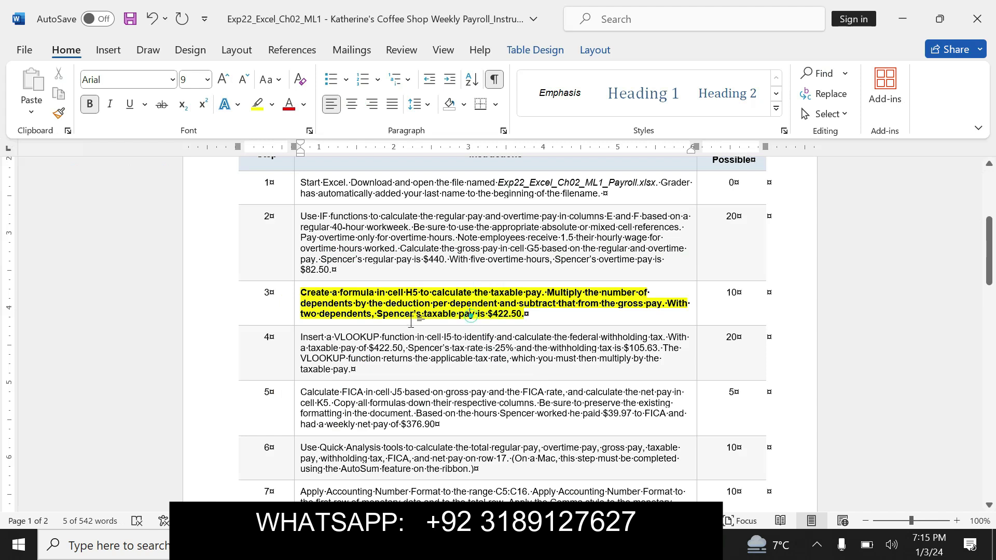
left_click_drag(376, 315, 525, 314)
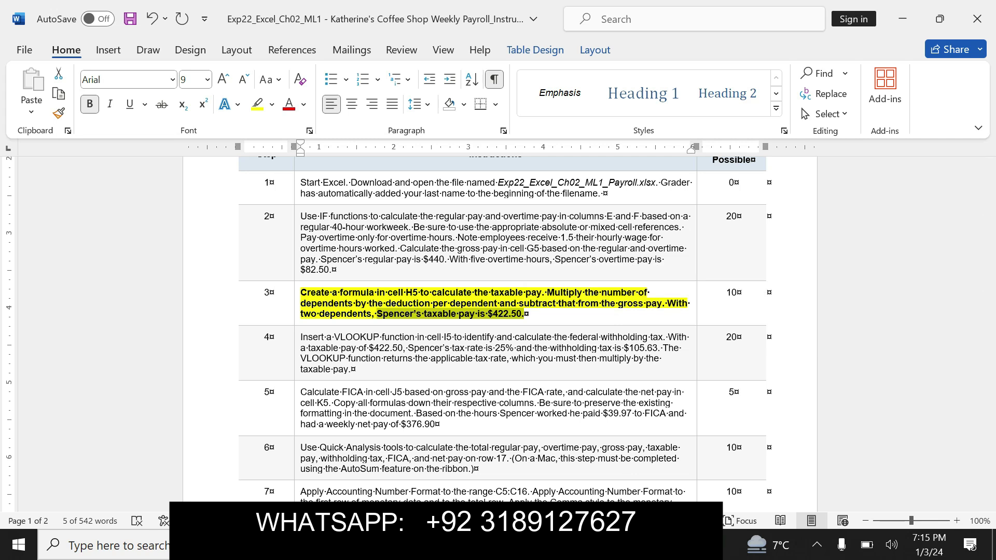
key("alt+Tab")
left_click_drag(580, 276, 580, 441)
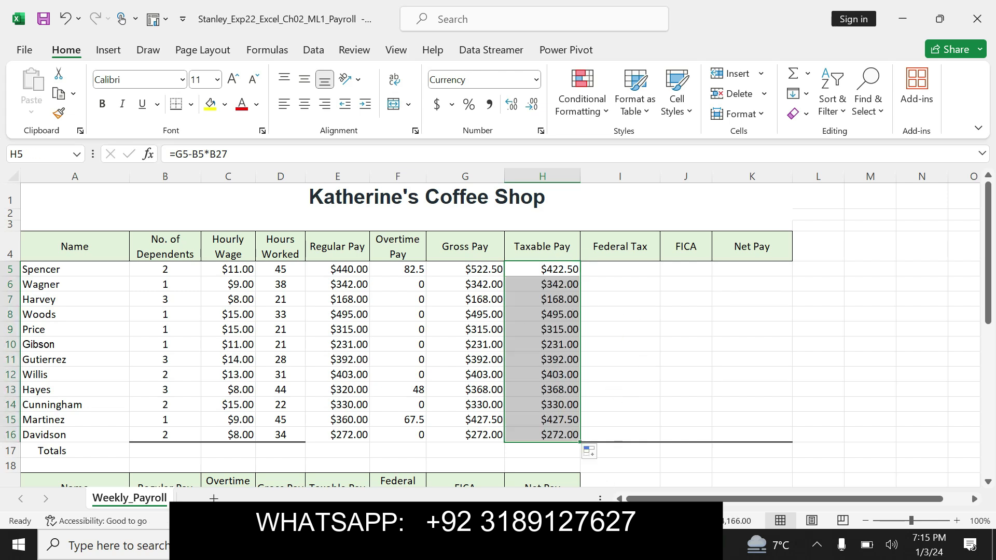
- Switch to Word and undo the bold and yellow highlighting on step 3
key("alt+Tab")
key("ctrl+z")
key("ctrl+z")
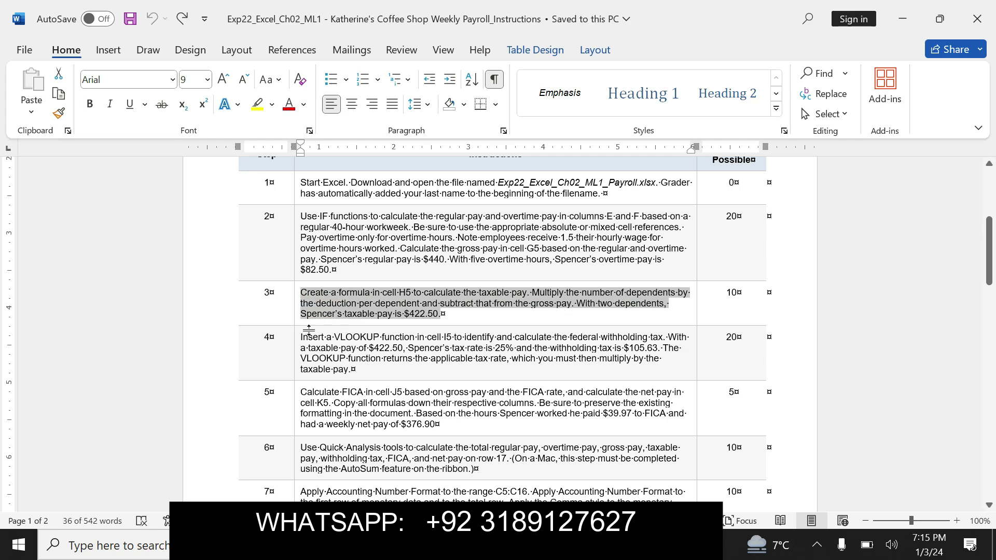
- Bold the whole step 4 VLOOKUP instruction, highlight it in yellow, and review its federal withholding tax wording
left_click_drag(301, 338, 402, 349)
left_click(407, 340)
left_click(462, 341)
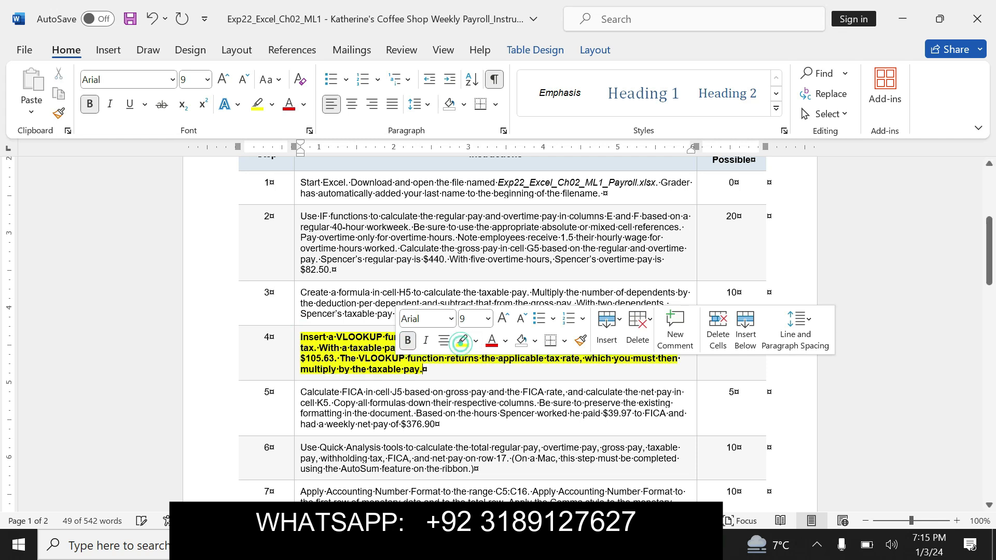
left_click_drag(300, 337, 461, 338)
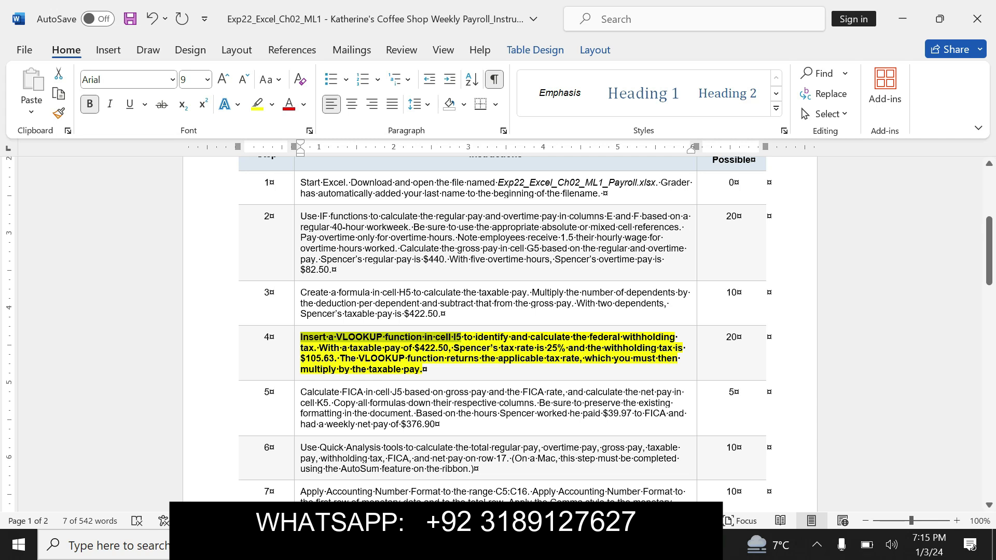
left_click_drag(476, 338, 423, 369)
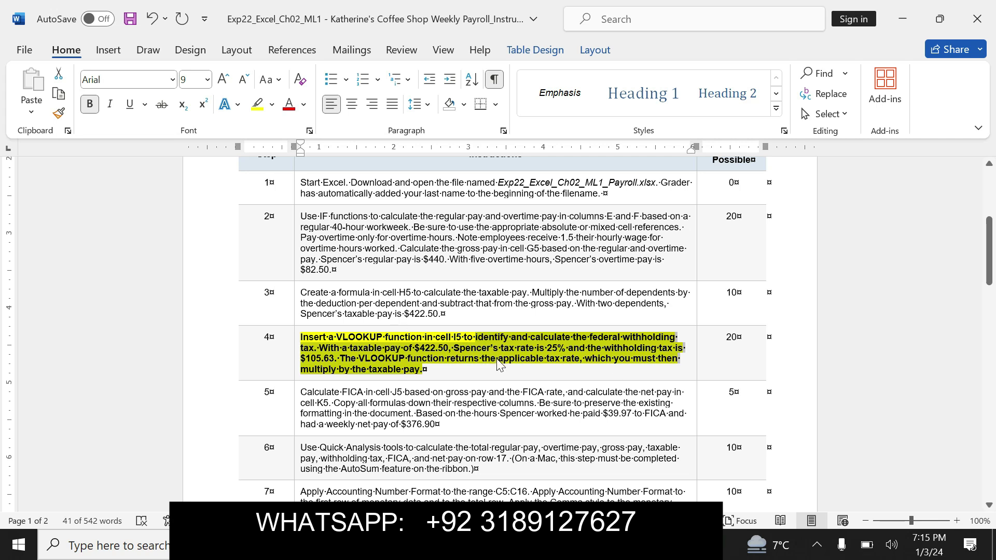
- Switch to Excel and start a VLOOKUP formula in the federal tax cell I5 with H5 as the lookup value
left_click(498, 545)
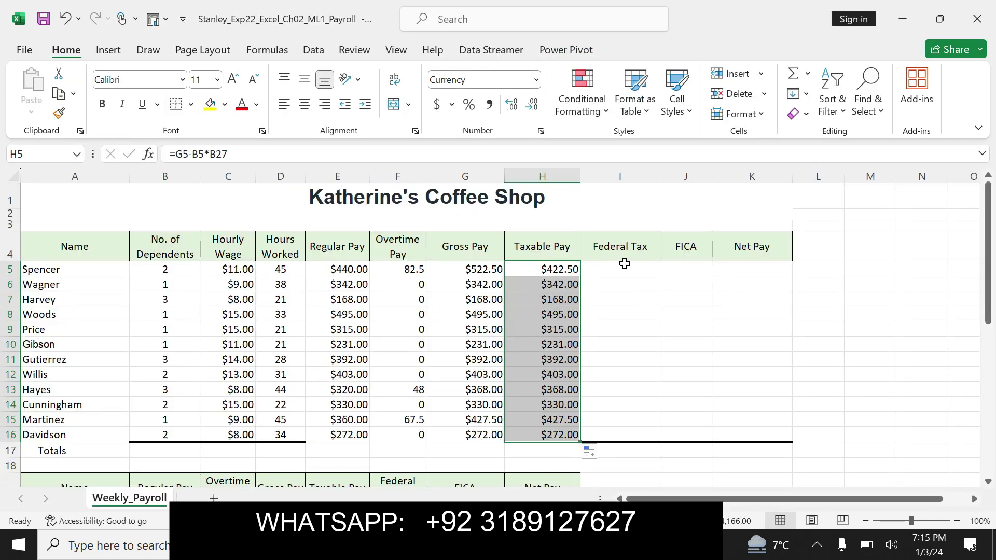
left_click(625, 264)
type("=")
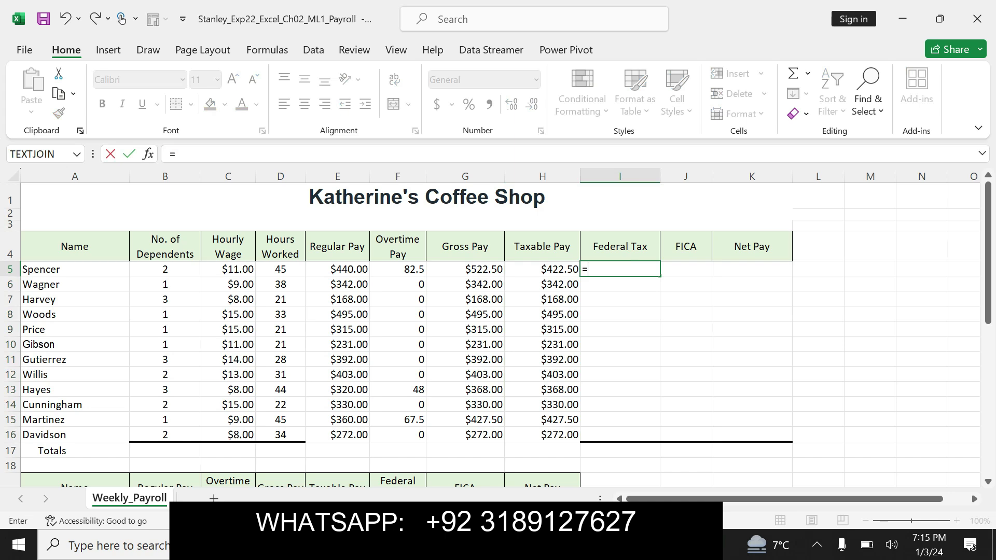
type("VL")
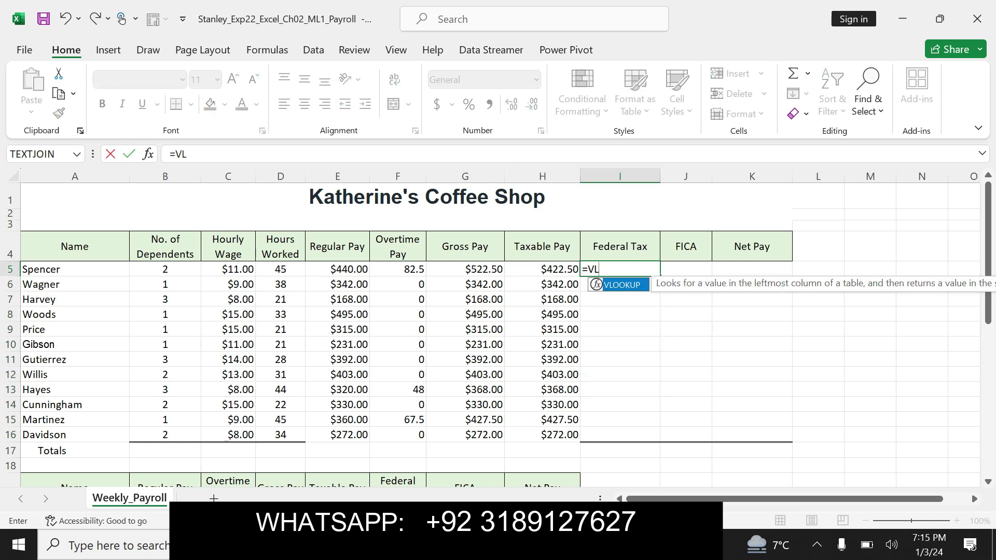
double_click(630, 285)
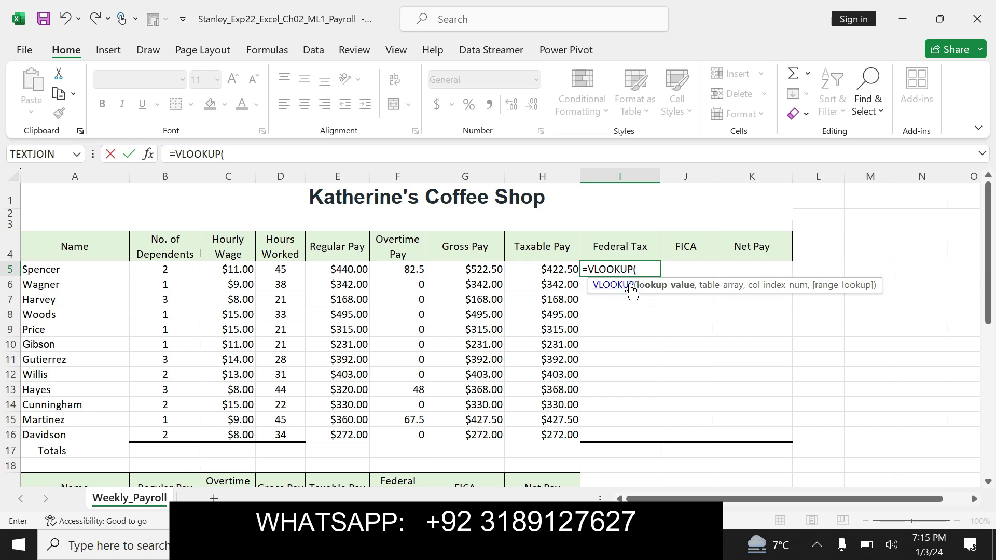
left_click(568, 268)
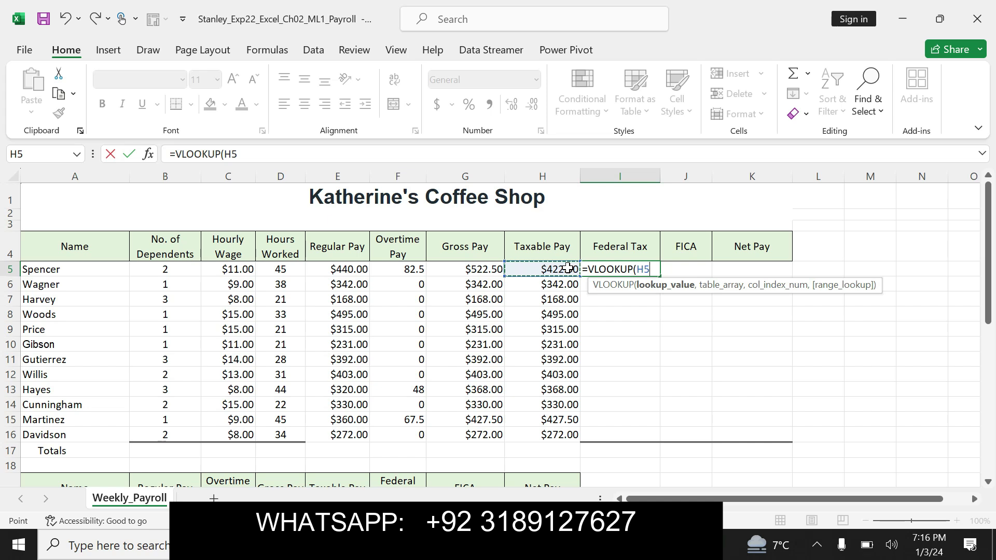
type(",")
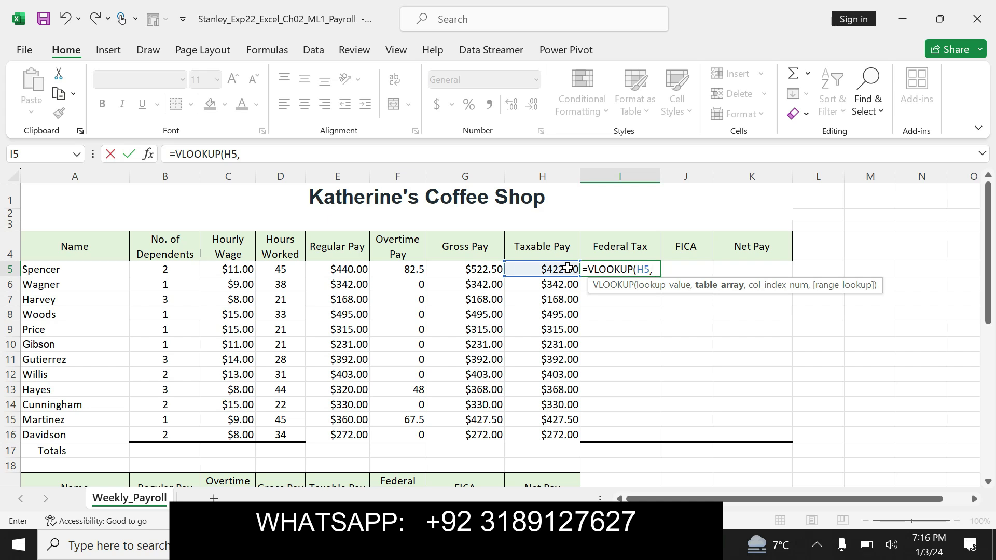
- Add the absolute range $D$24:$E$28 as the table array of the VLOOKUP formula in I5
type("D24")
double_click(249, 154)
key("F4")
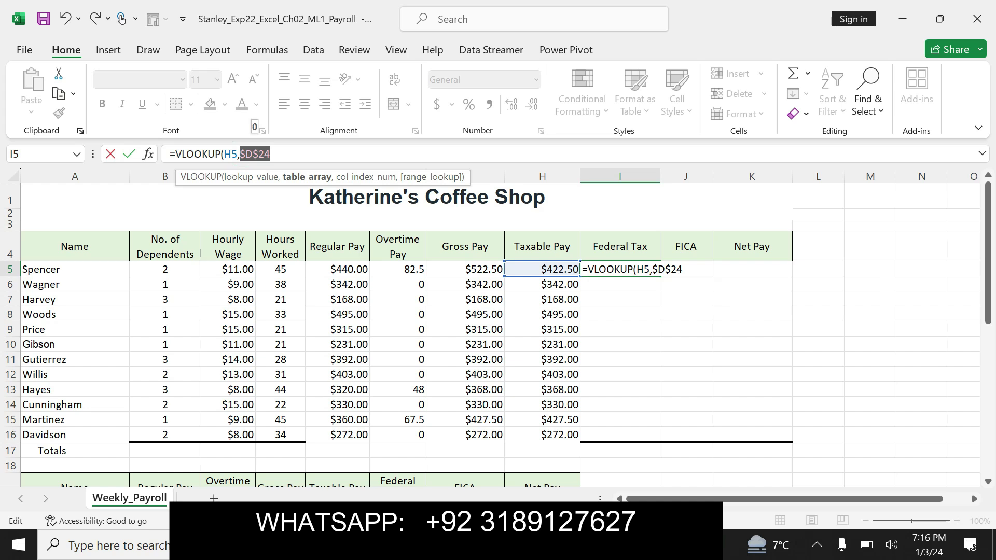
left_click(289, 152)
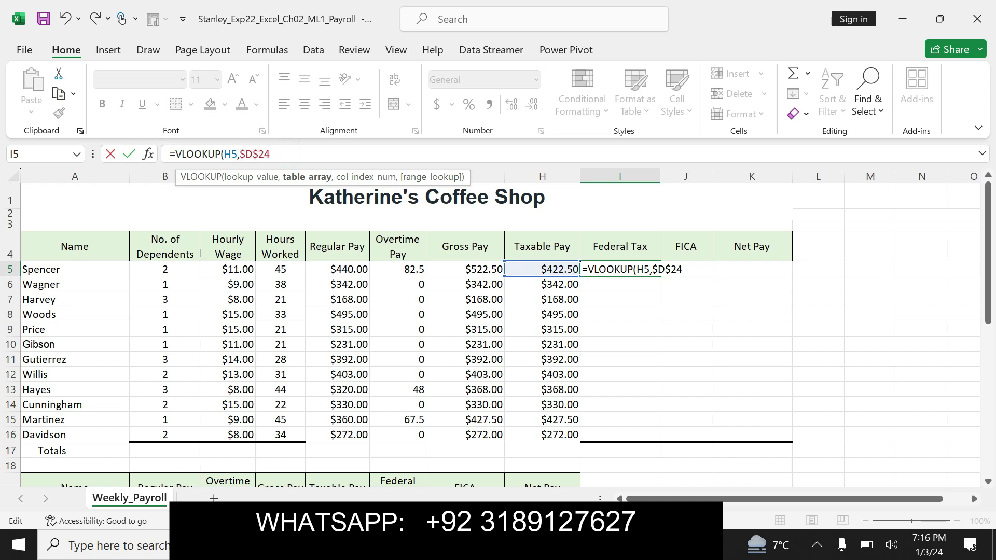
type(":E28")
key("F4")
left_click(340, 151)
type(",")
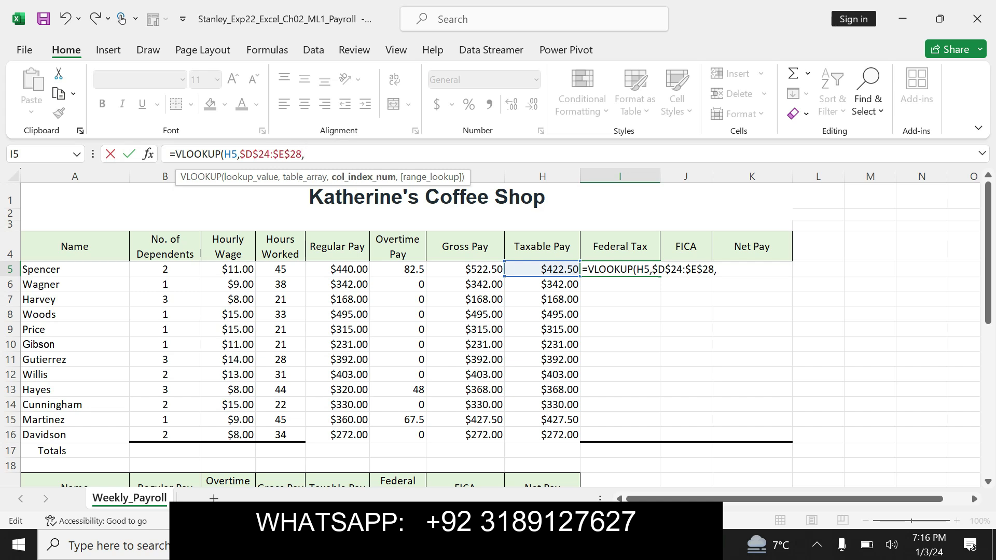
- Complete the VLOOKUP formula in I5 with column index 2 and multiply it by H5
type("2(")
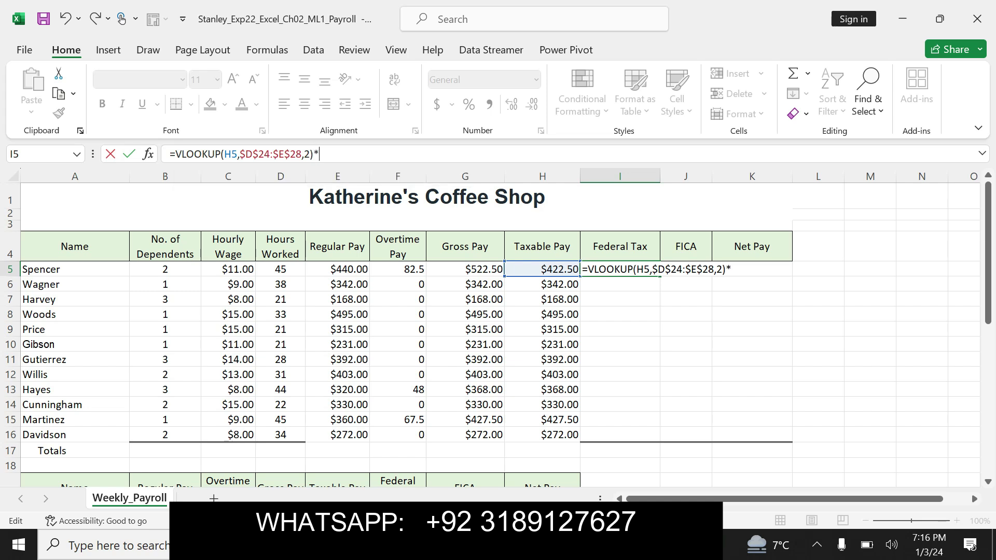
type("*H5")
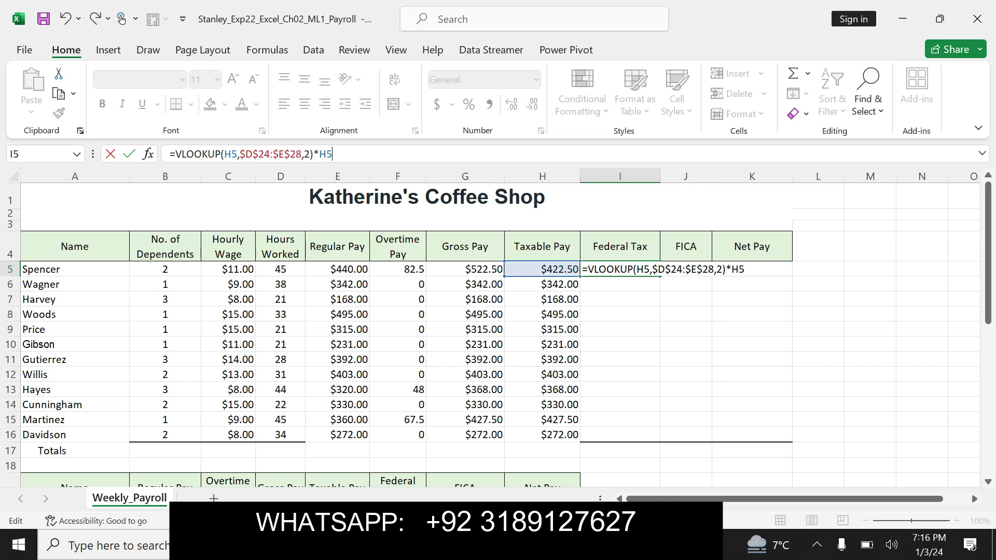
key("Return")
left_click(632, 267)
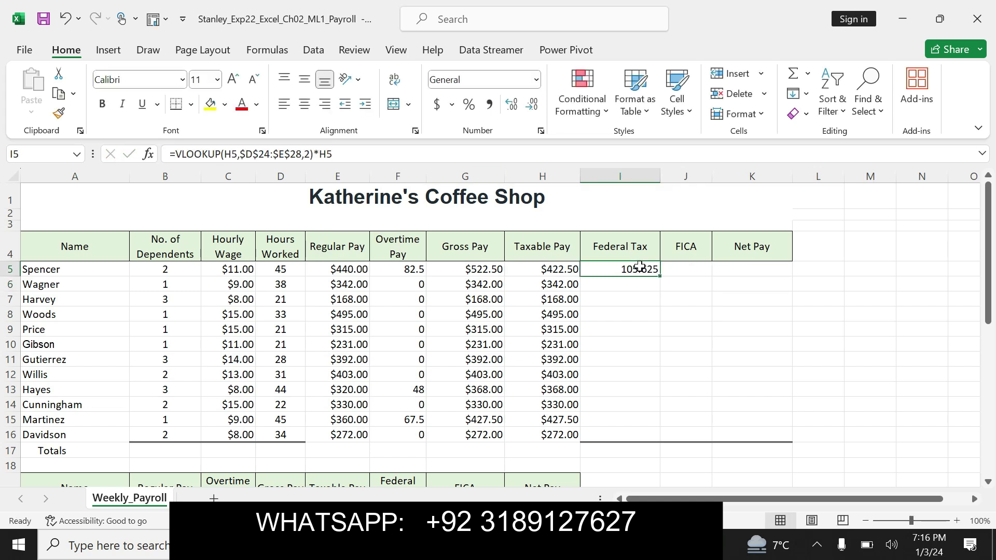
- Recheck the step 4 tax wording in Word, return to Excel, and fill the I5 formula down through I16
key("alt+Tab")
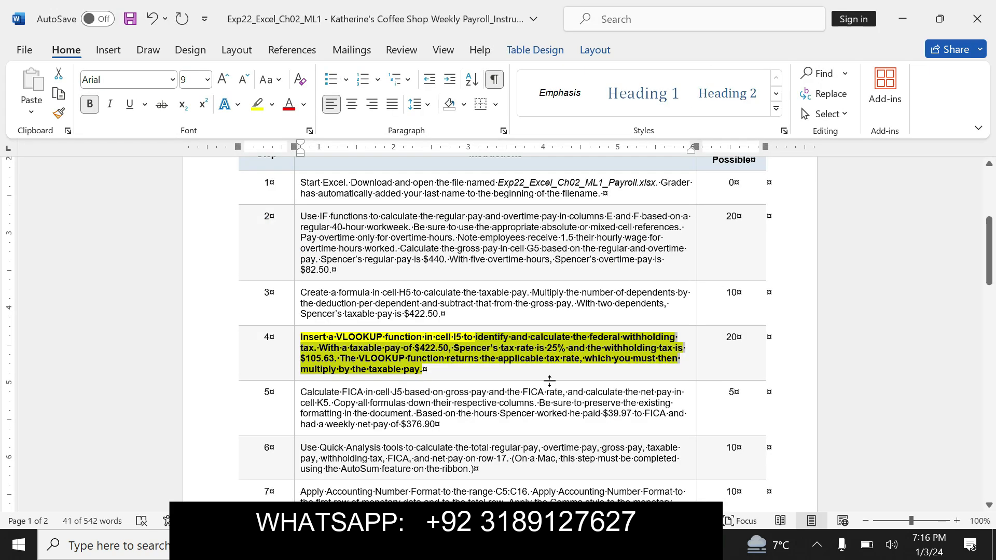
left_click_drag(517, 348, 423, 369)
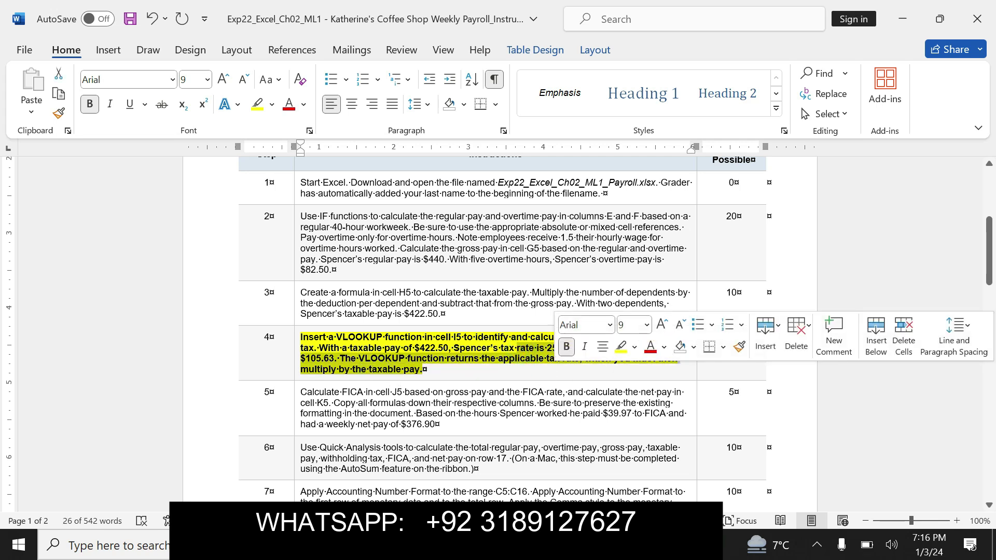
key("alt+Tab")
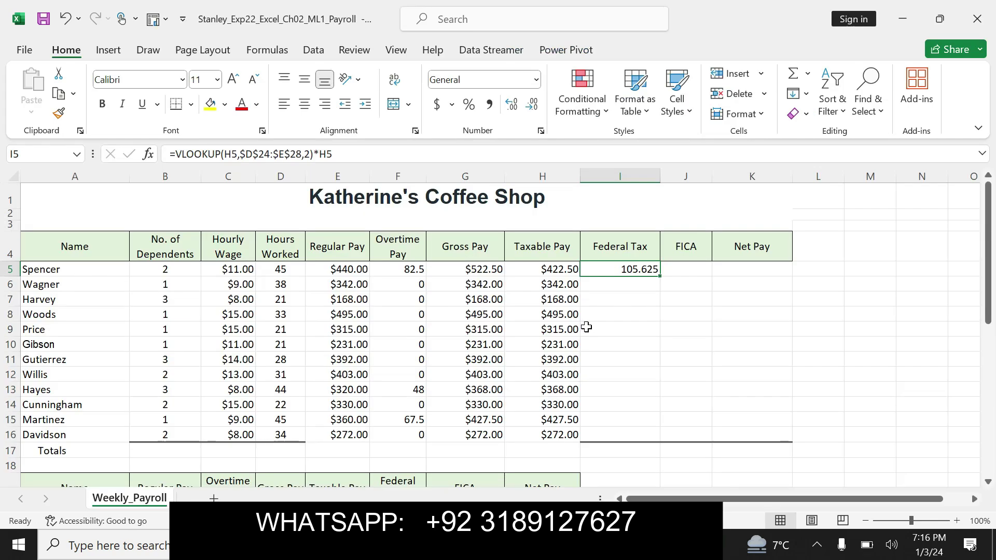
left_click_drag(660, 277, 641, 439)
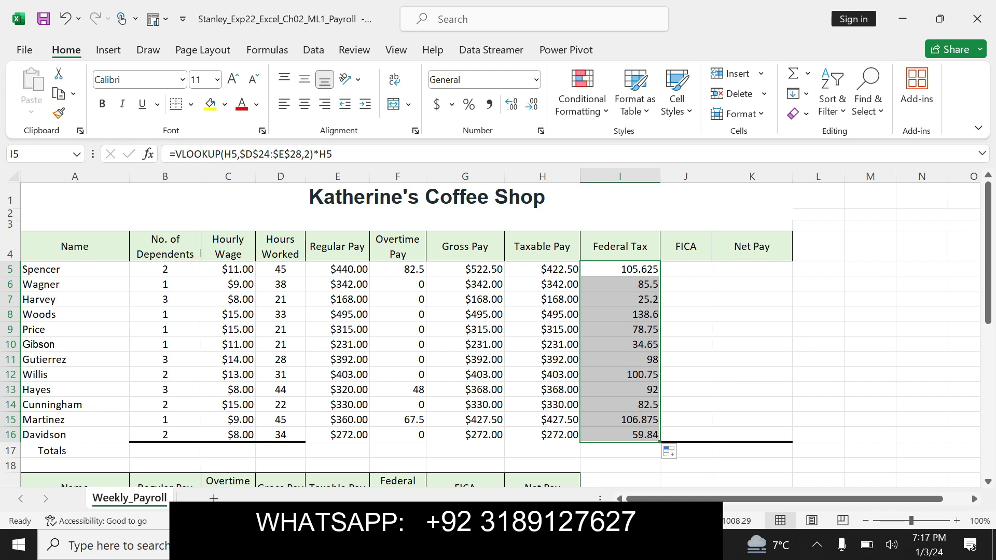
- Switch to Word and undo the bold and yellow highlighting on step 4
key("alt+Tab")
key("ctrl+z")
key("ctrl+z")
key("ctrl+z")
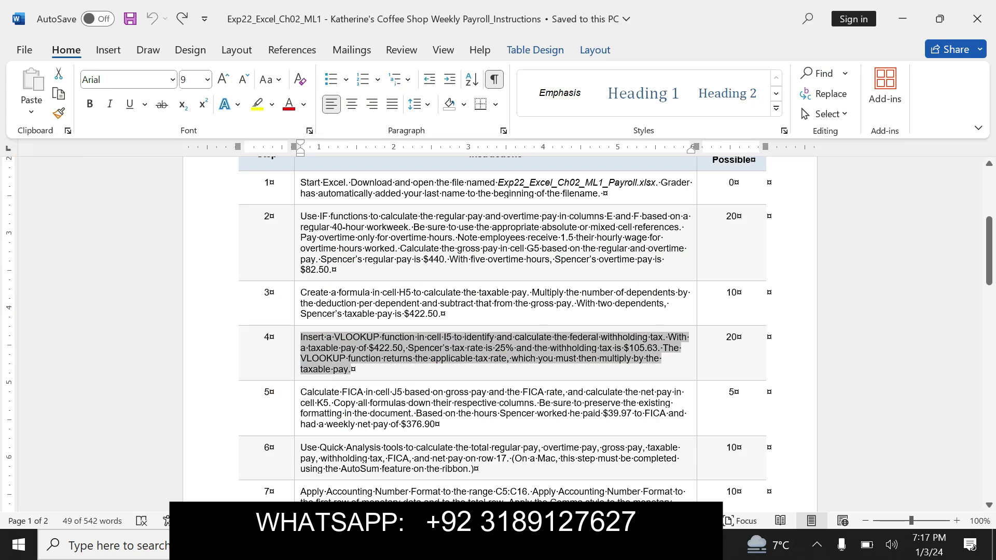
- Highlight the step 5 FICA and net pay instruction in yellow, bold it, and review its full wording
left_click_drag(300, 393, 435, 424)
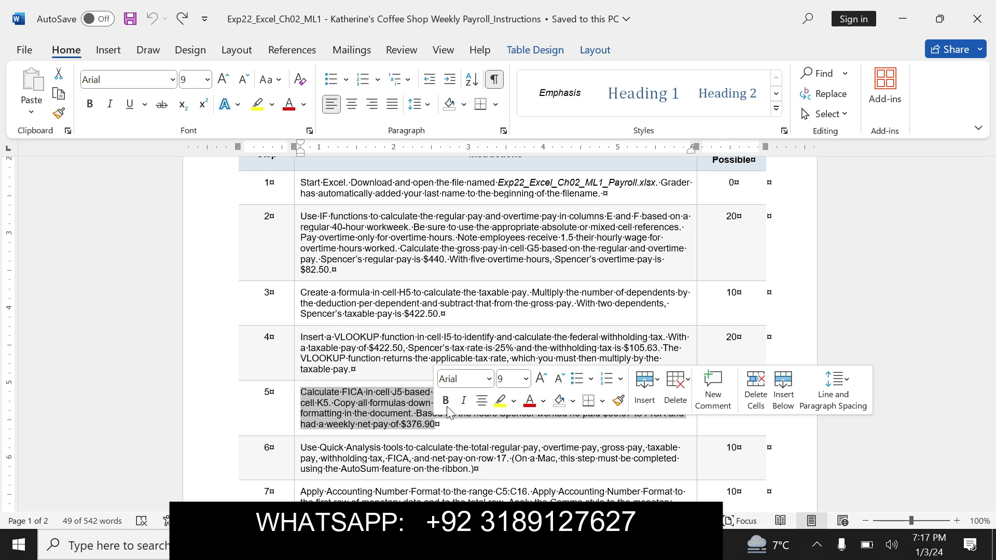
left_click(500, 400)
left_click(446, 402)
left_click_drag(301, 393, 434, 424)
left_click(447, 396)
left_click_drag(300, 393, 528, 424)
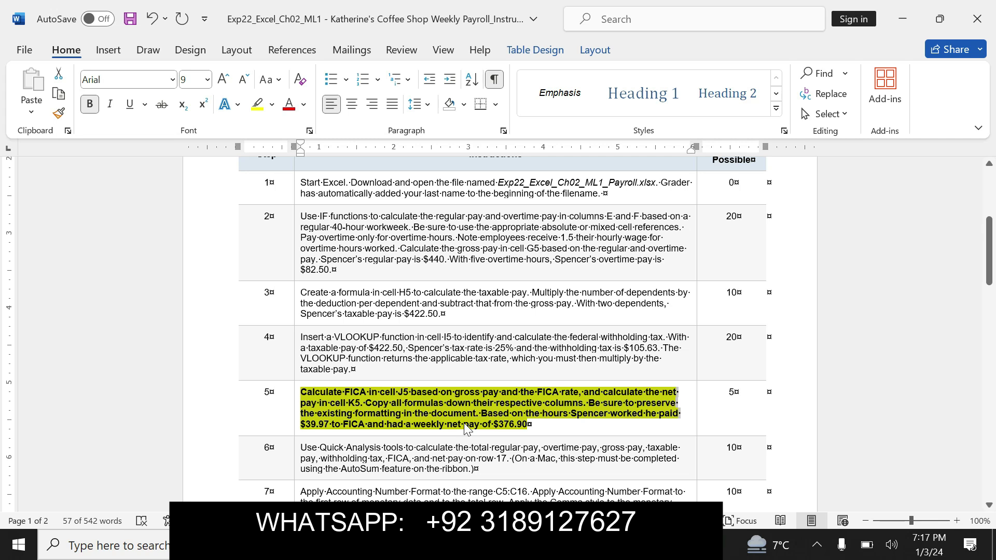
left_click_drag(300, 393, 533, 424)
left_click(315, 394)
left_click_drag(301, 393, 529, 424)
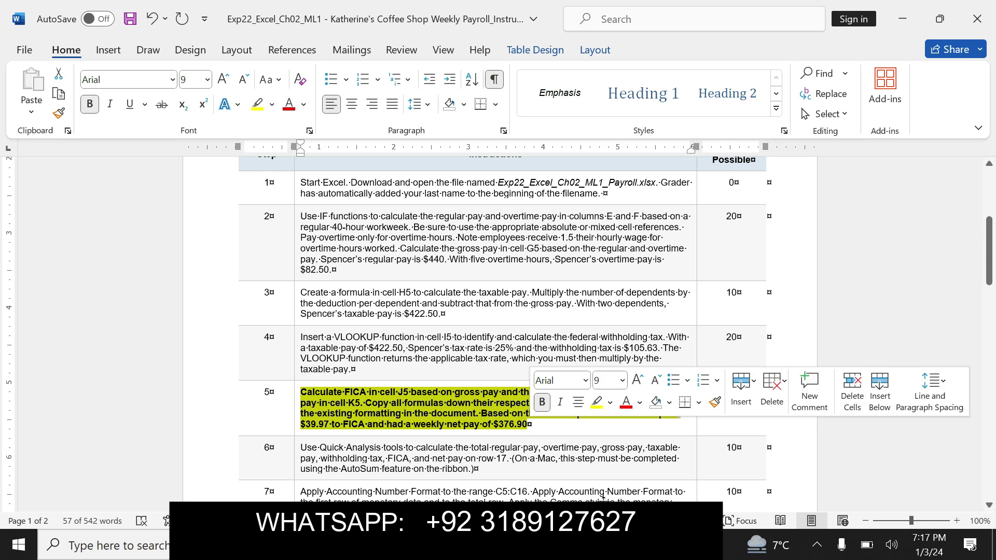
- Switch to Excel and calculate FICA in J5 with the formula =G5*$B$26
key("alt+Tab")
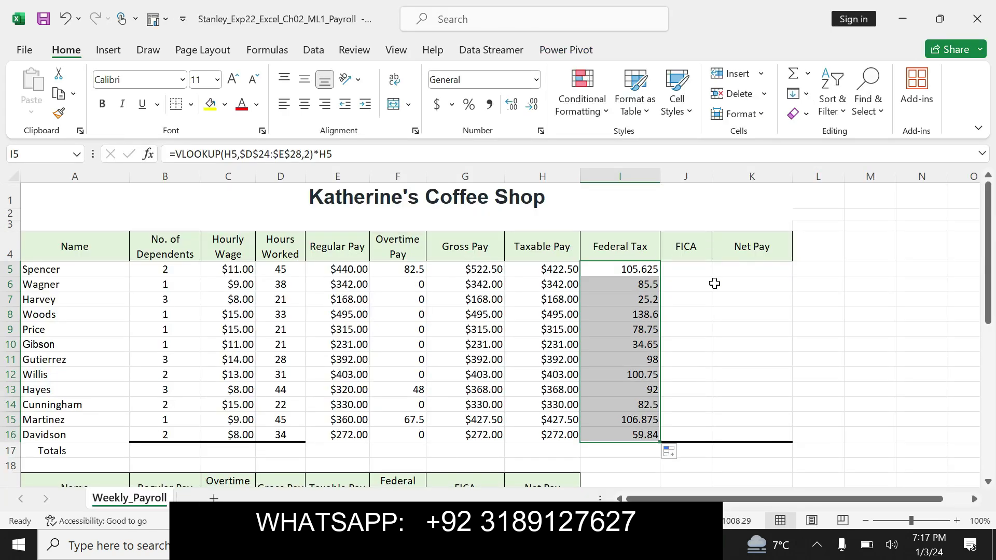
left_click(685, 269)
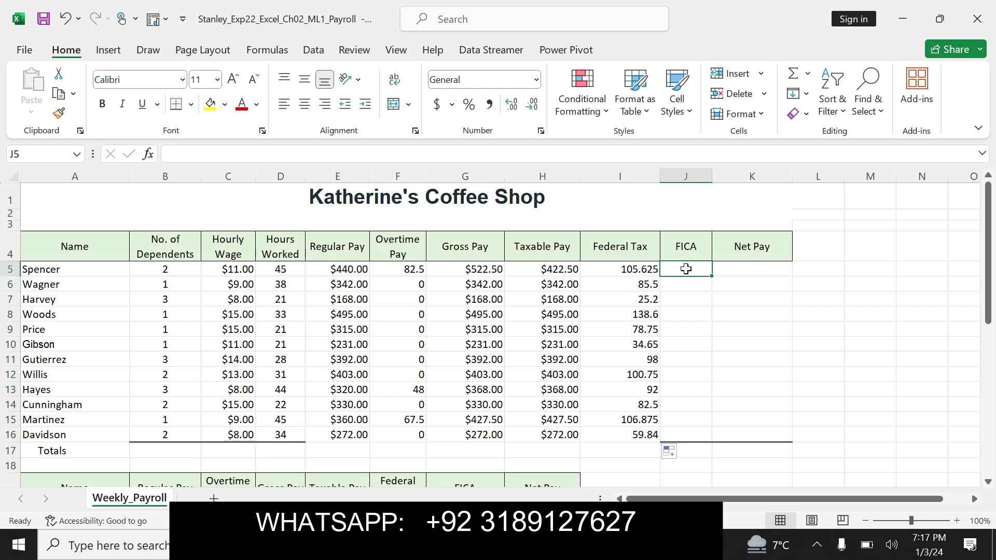
type("=")
left_click(480, 269)
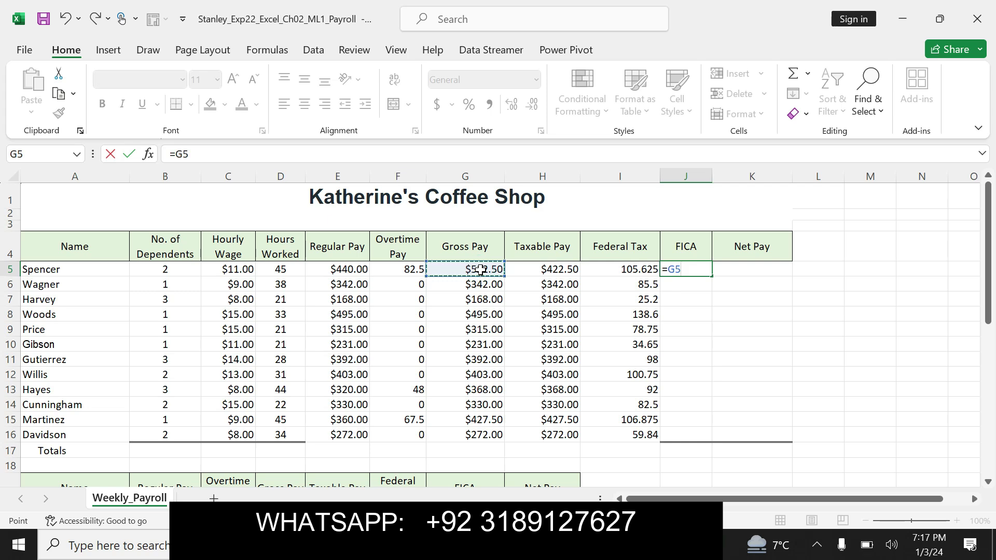
type("*B26")
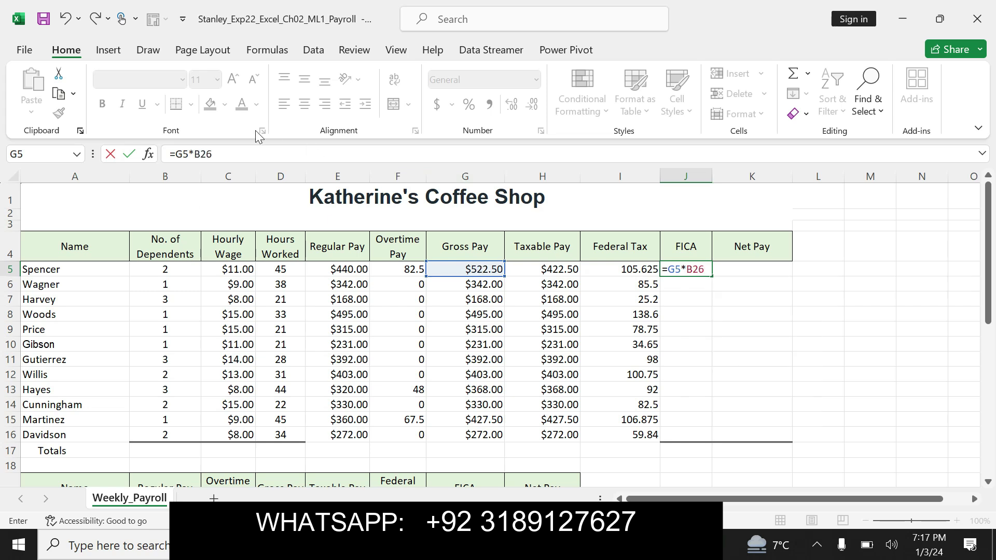
double_click(202, 154)
key("F4")
left_click(262, 161)
key("Return")
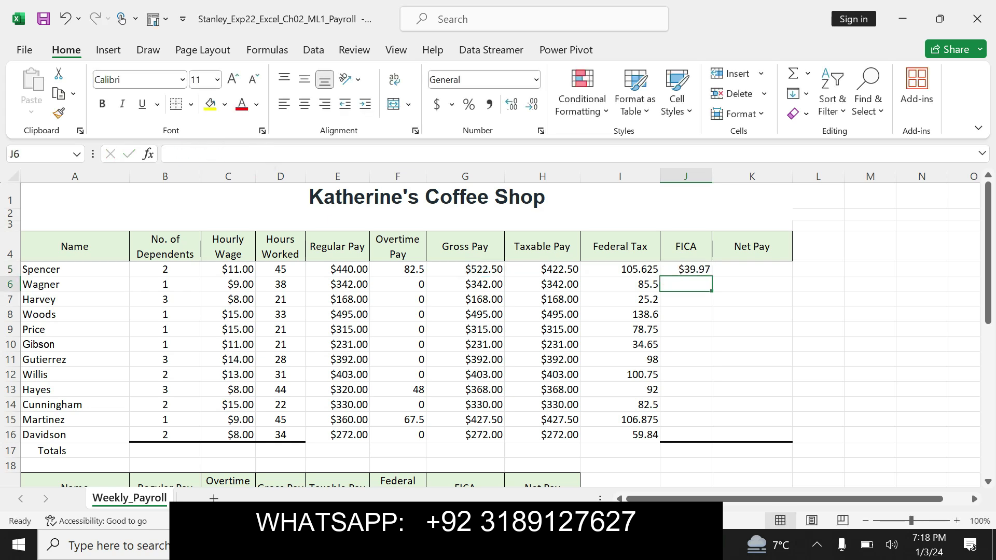
- Fill the FICA formula from J5 down through J16 and check it against the step 5 instruction in Word
left_click(678, 270)
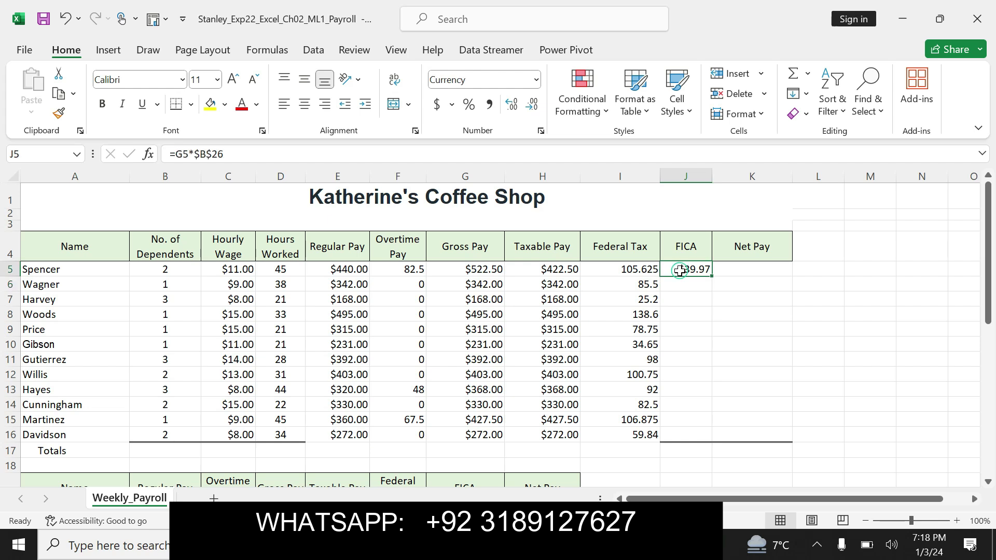
left_click_drag(713, 276, 709, 441)
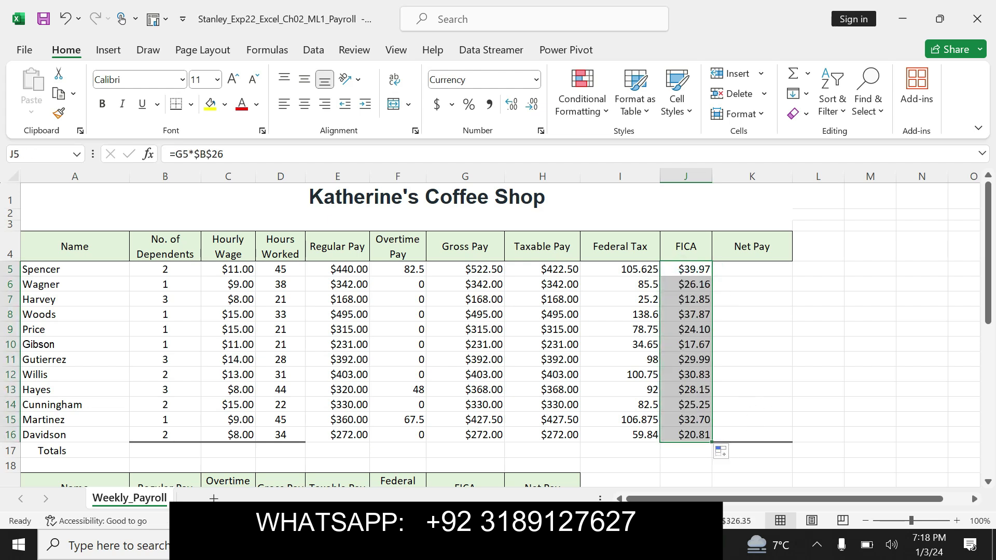
key("alt+Tab")
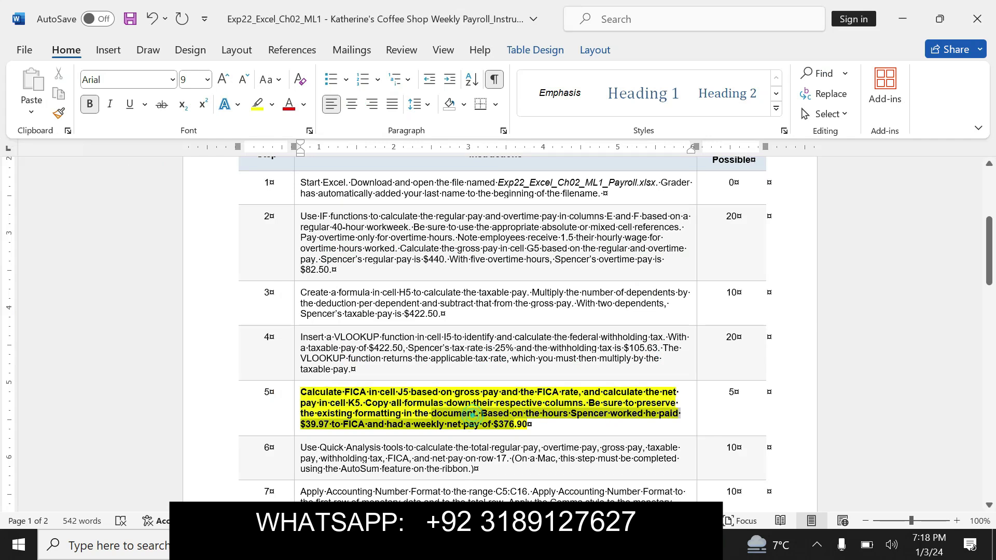
key("alt+Tab")
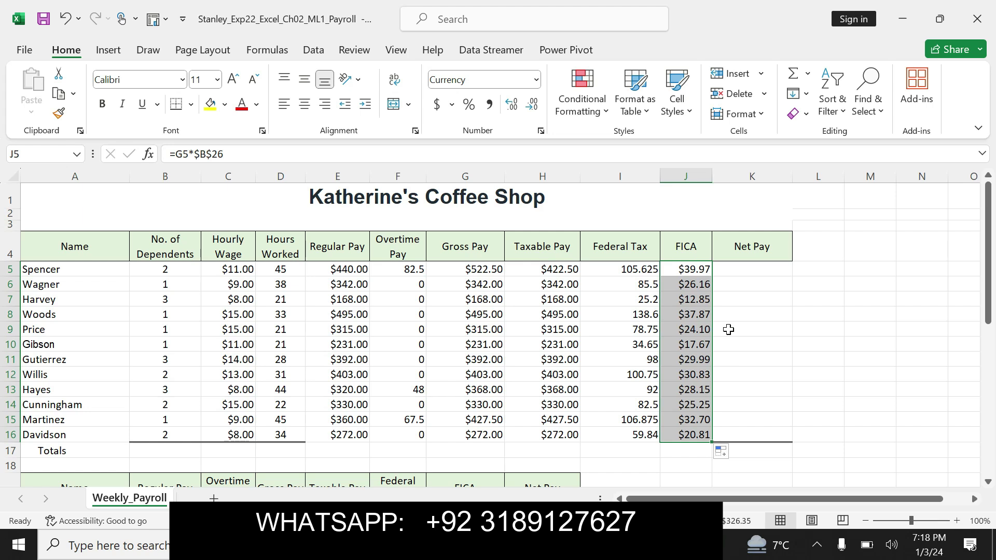
key("alt+Tab")
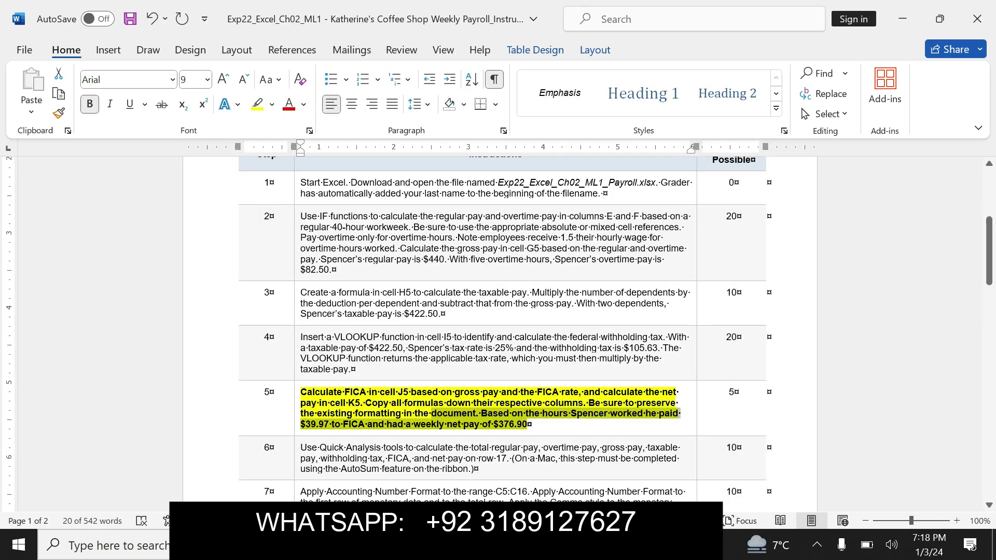
key("alt+Tab")
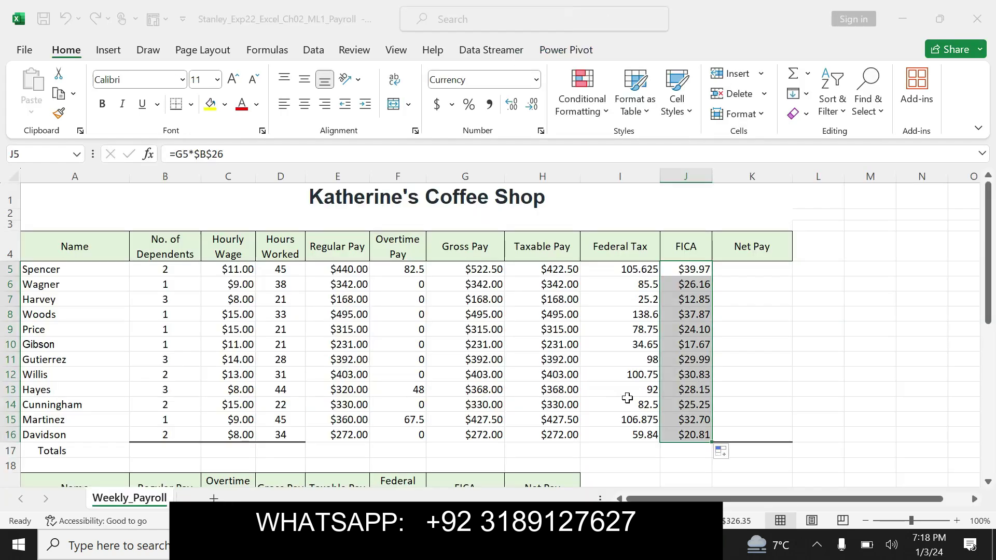
left_click(686, 271)
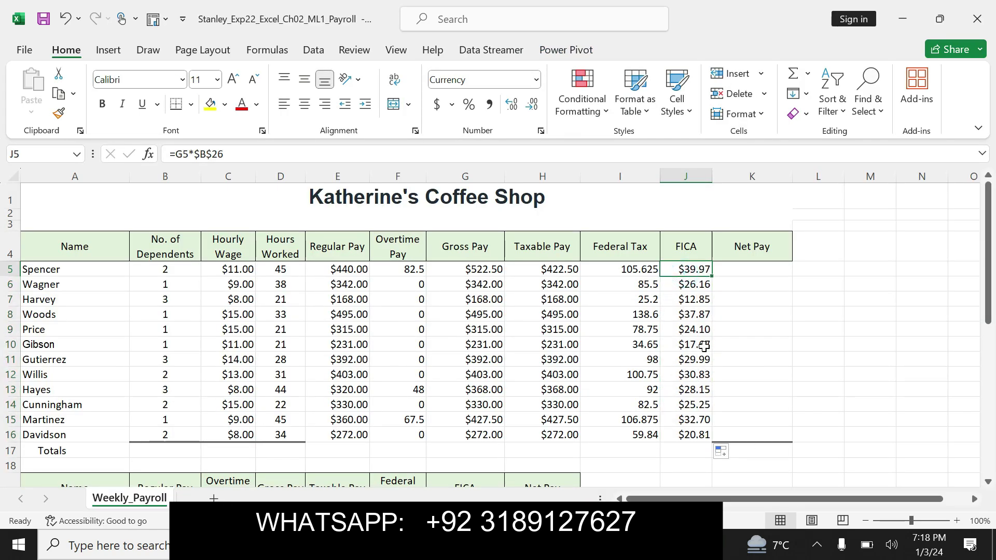
- Switch to Word and undo the bold and yellow highlighting on step 5
key("alt+Tab")
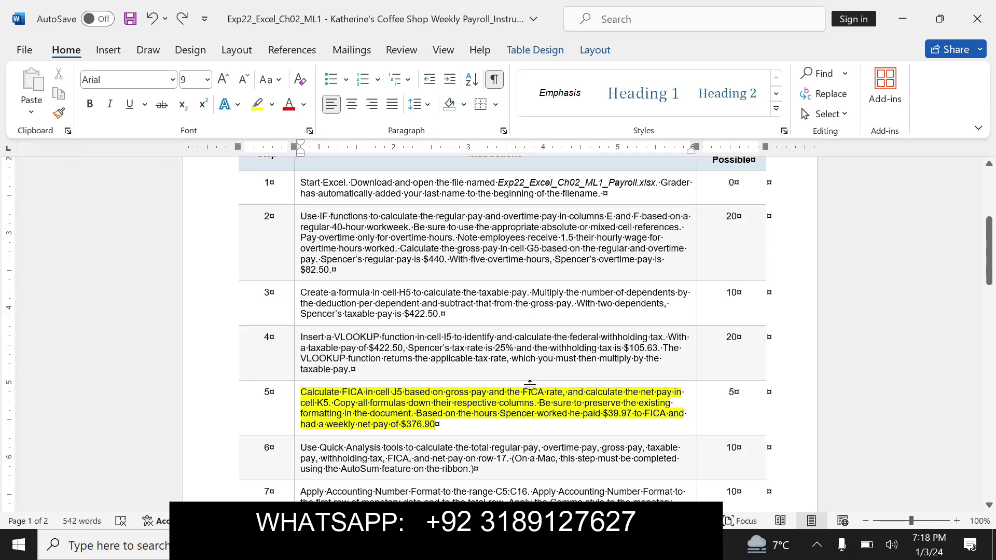
key("alt+Tab")
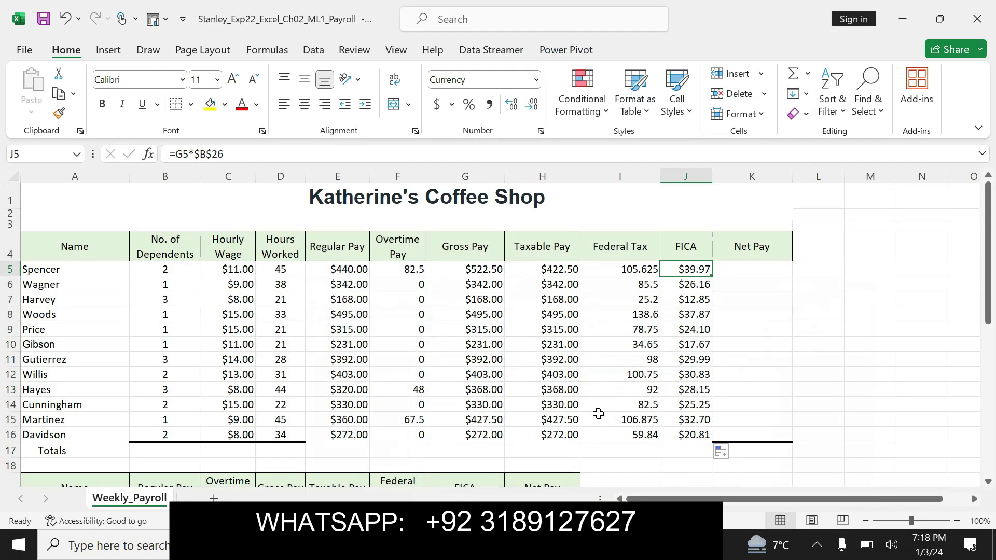
key("alt+Tab")
key("alt+Tab")
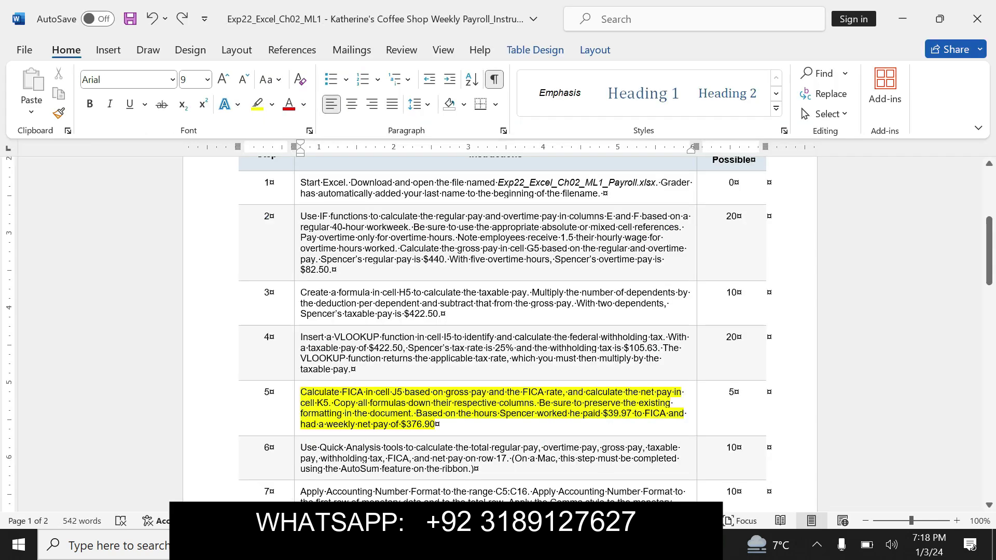
key("ctrl+z")
- Bold the step 6 Quick Analysis totals instruction, highlight it in yellow, and review its wording
left_click_drag(989, 274, 989, 293)
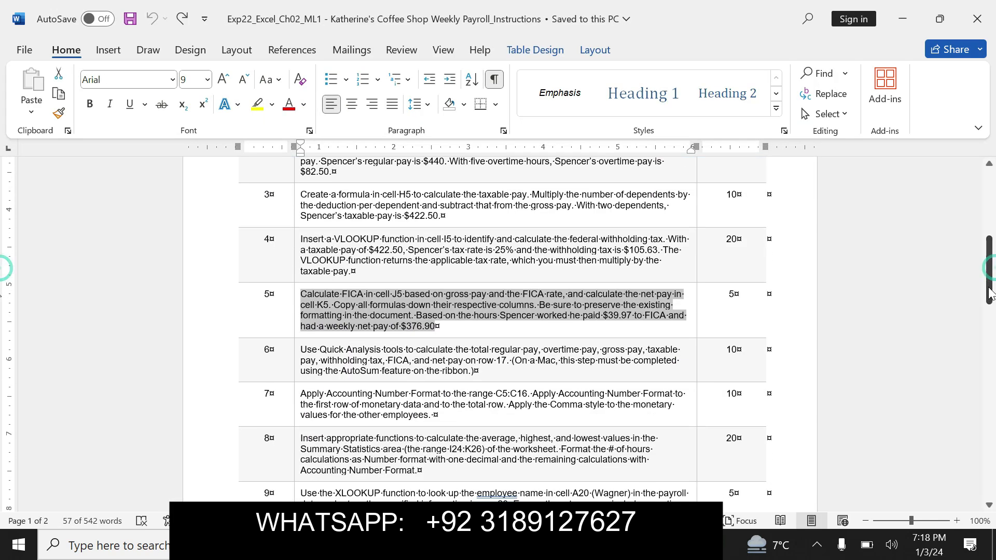
left_click_drag(299, 349, 472, 371)
left_click(488, 345)
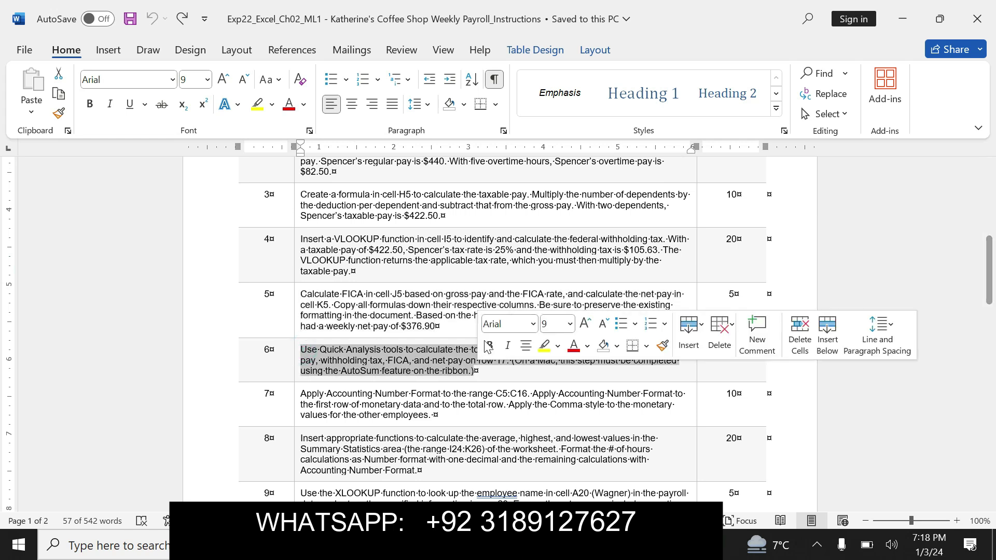
left_click(543, 345)
left_click_drag(301, 349, 532, 373)
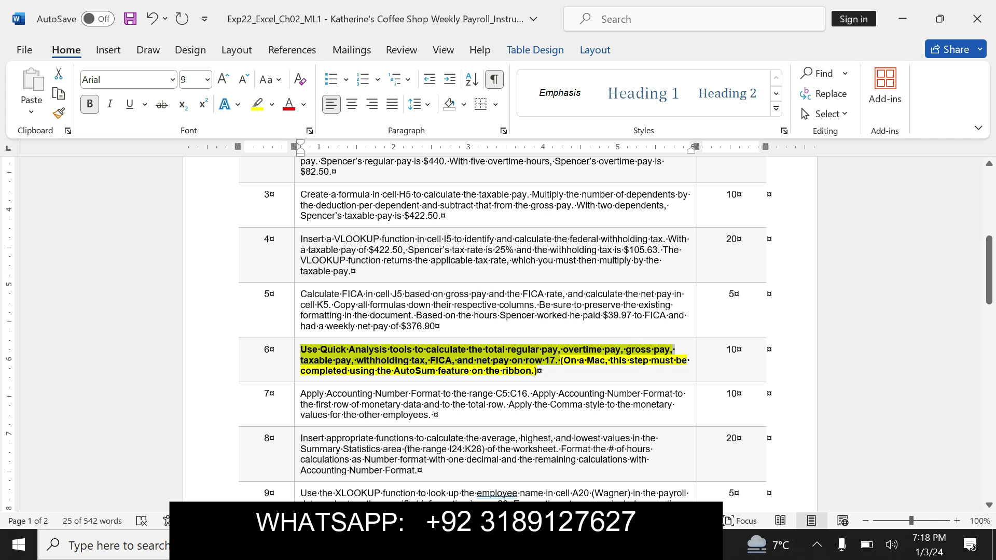
- Switch to Excel and calculate net pay in K5 with the formula =G5-I5-J5
key("alt+Tab")
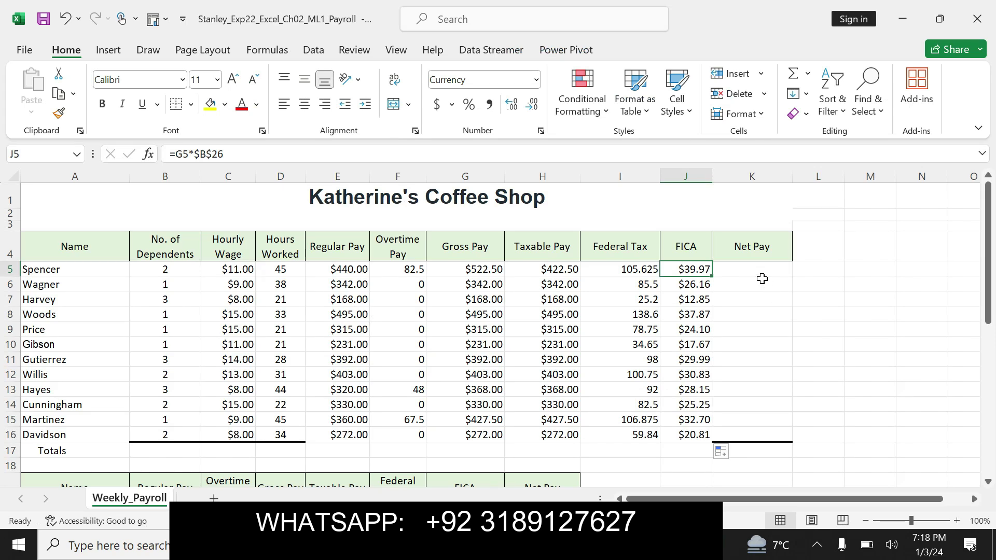
left_click(753, 268)
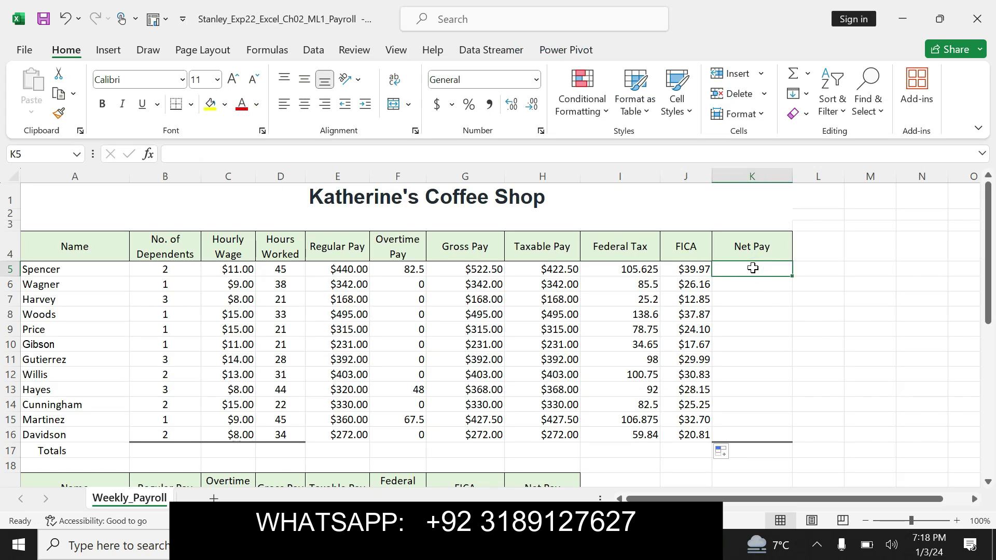
type("=")
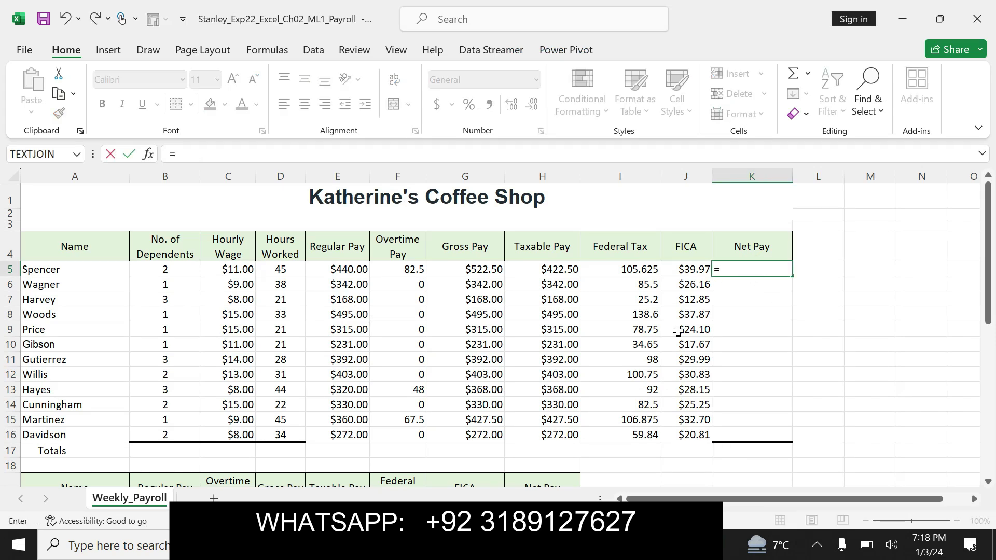
left_click(482, 273)
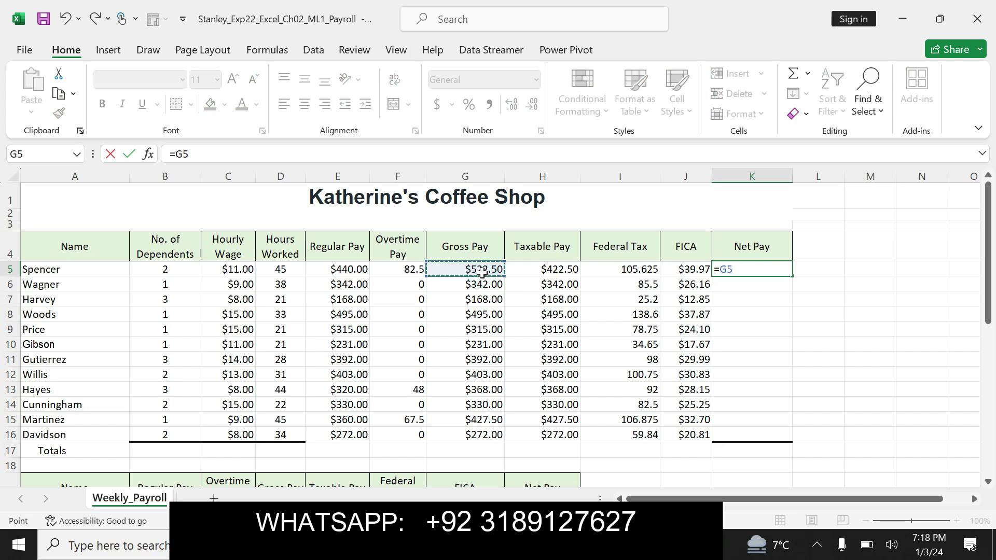
type("-")
left_click(630, 271)
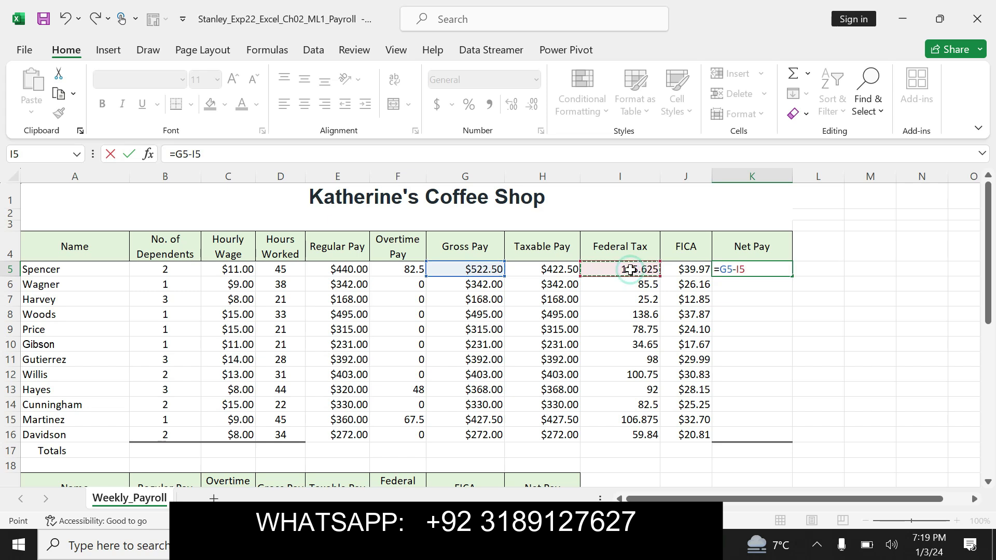
type("-")
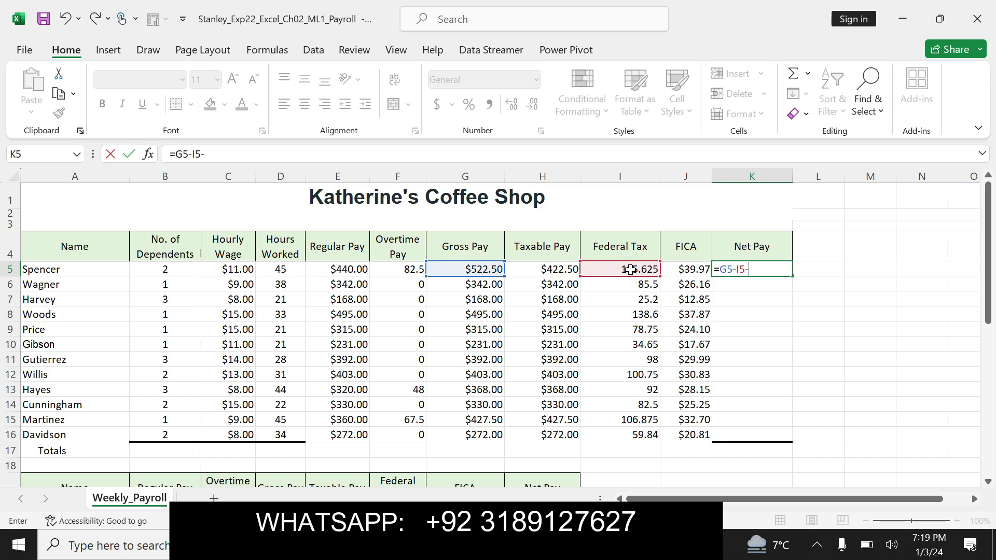
left_click(689, 269)
key("Return")
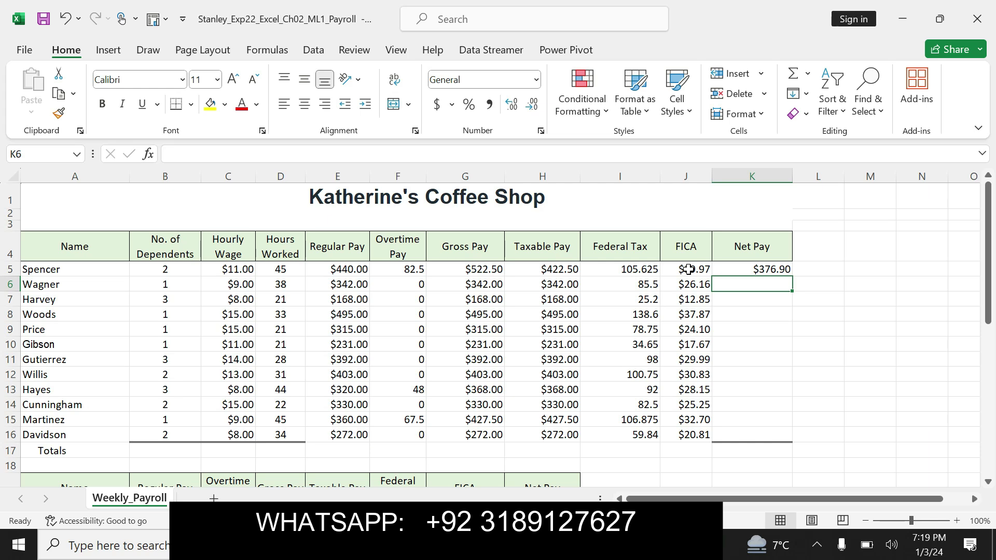
- Review the step 6 wording in Word, return to Excel, and fill the net pay formula from K5 down through K16
left_click(767, 270)
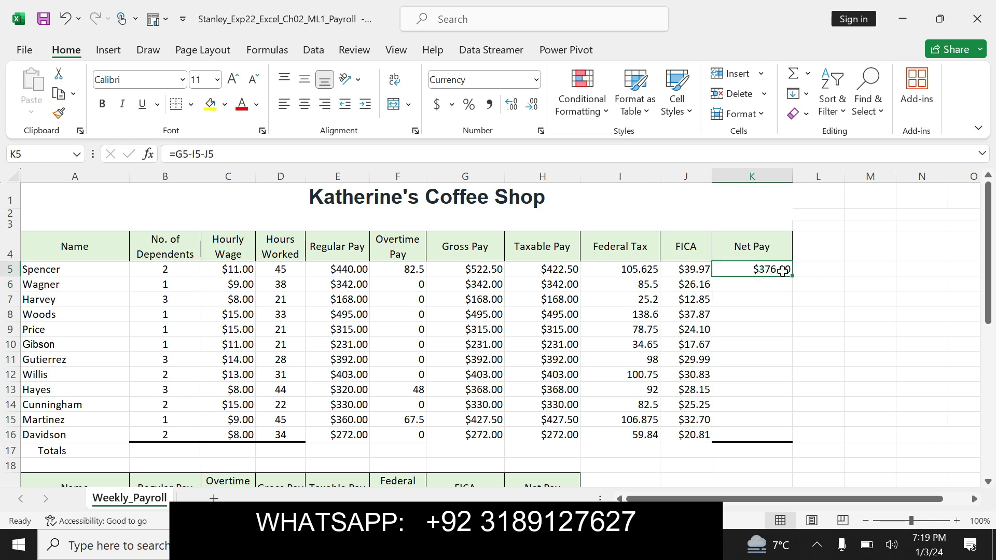
key("alt+Tab")
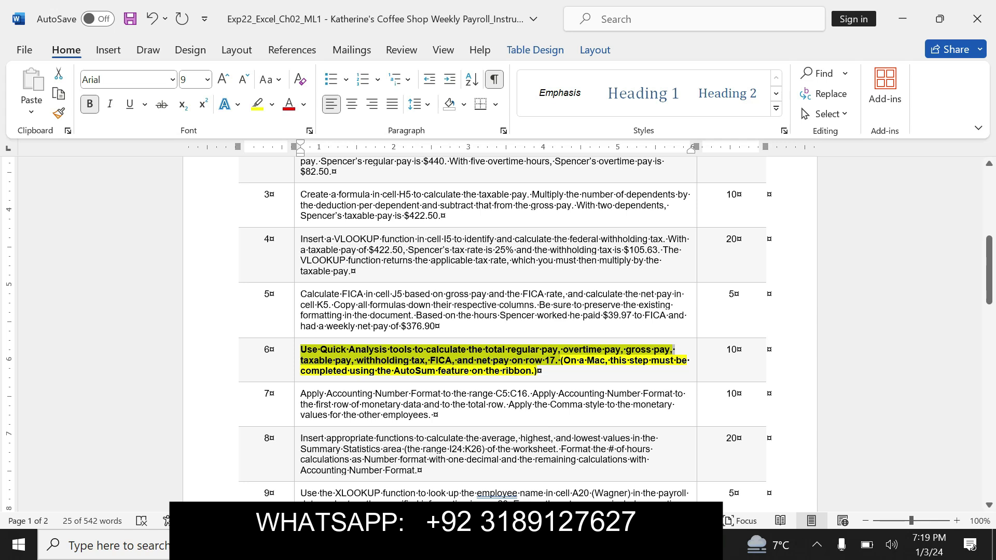
left_click(515, 357)
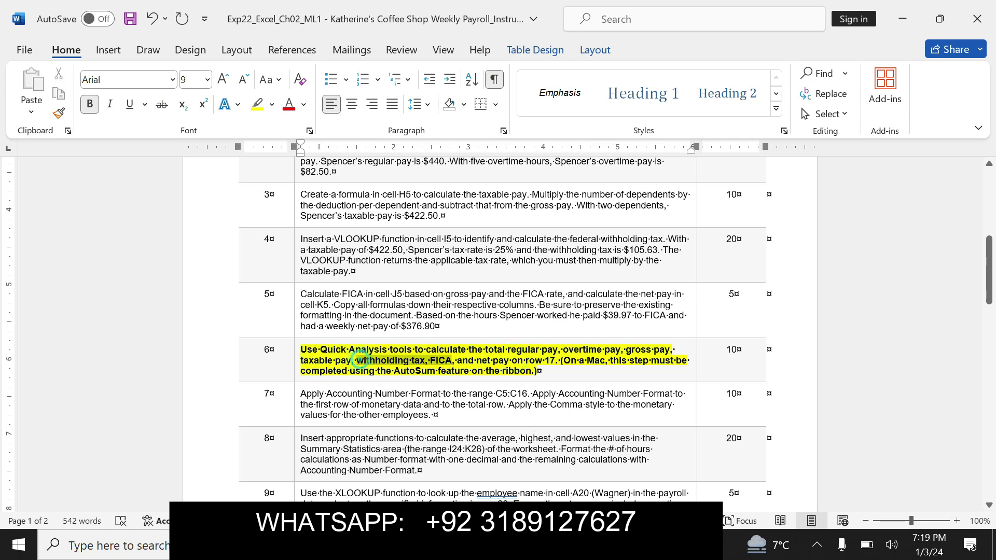
triple_click(356, 353)
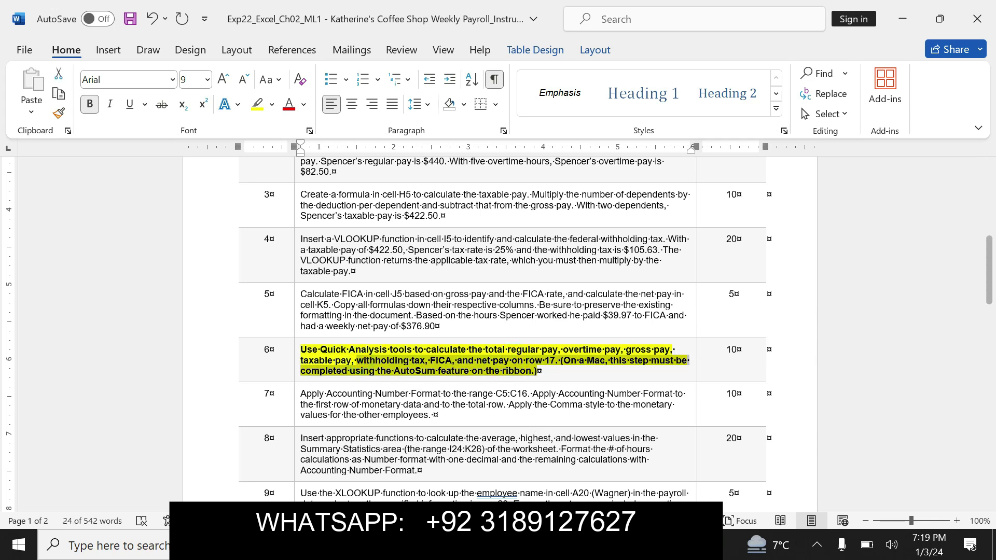
key("alt+Tab")
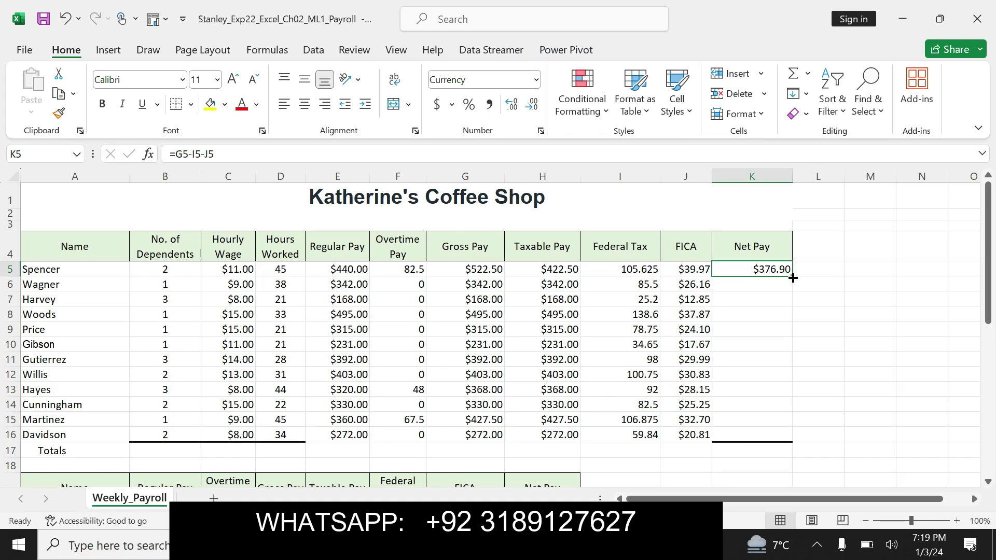
left_click_drag(793, 277, 794, 439)
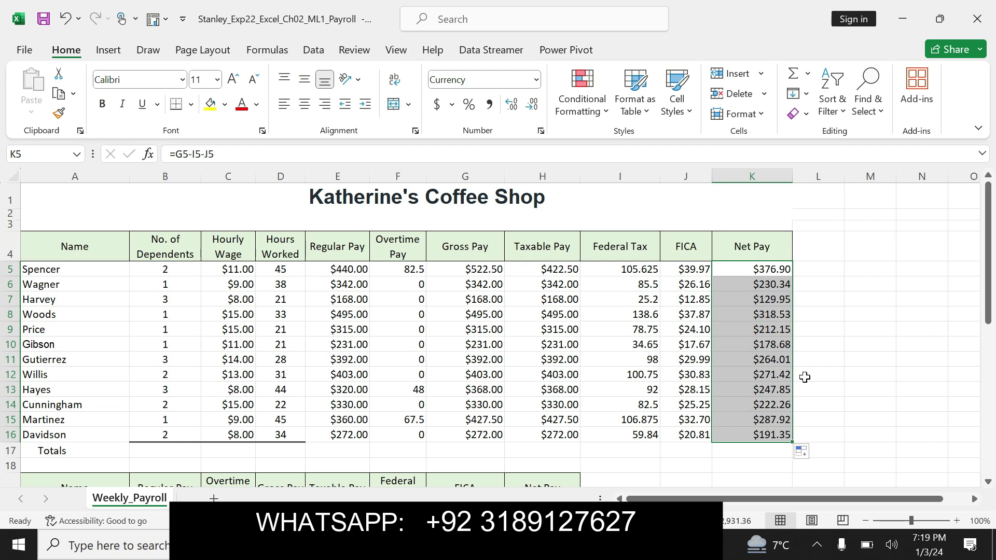
- Switch to Word, undo the bold and highlighting on step 6, and make the step 7 instruction bold with yellow highlighting
key("alt+Tab")
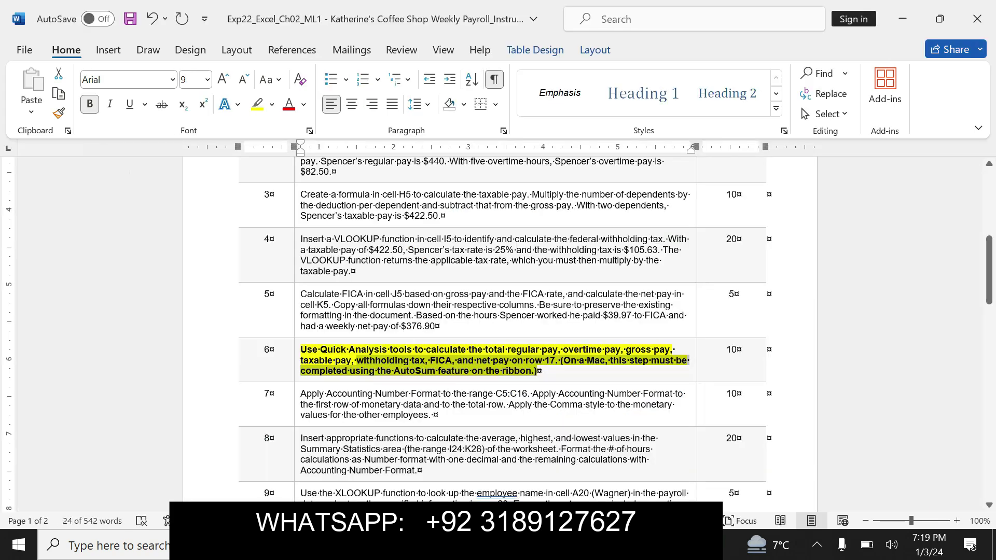
key("ctrl+z")
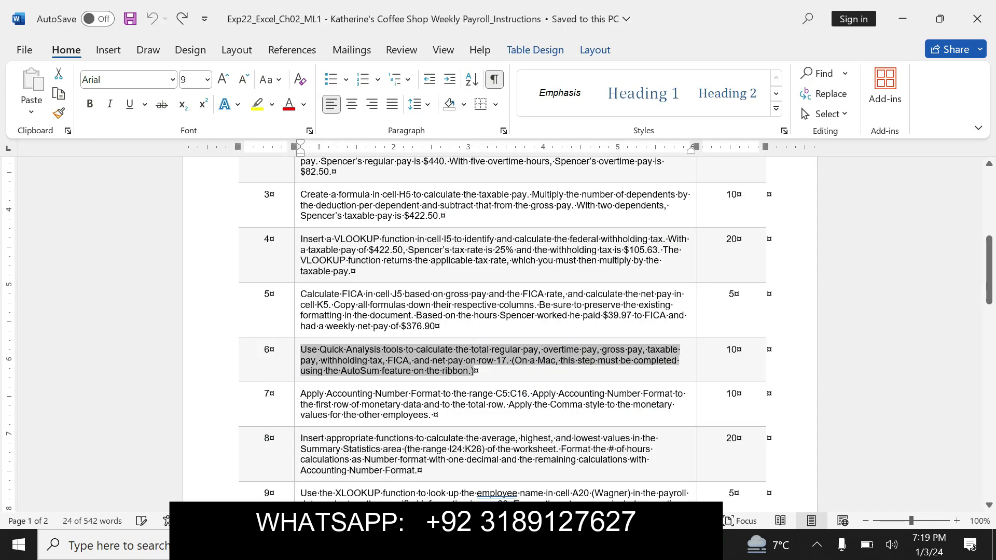
left_click_drag(300, 394, 434, 417)
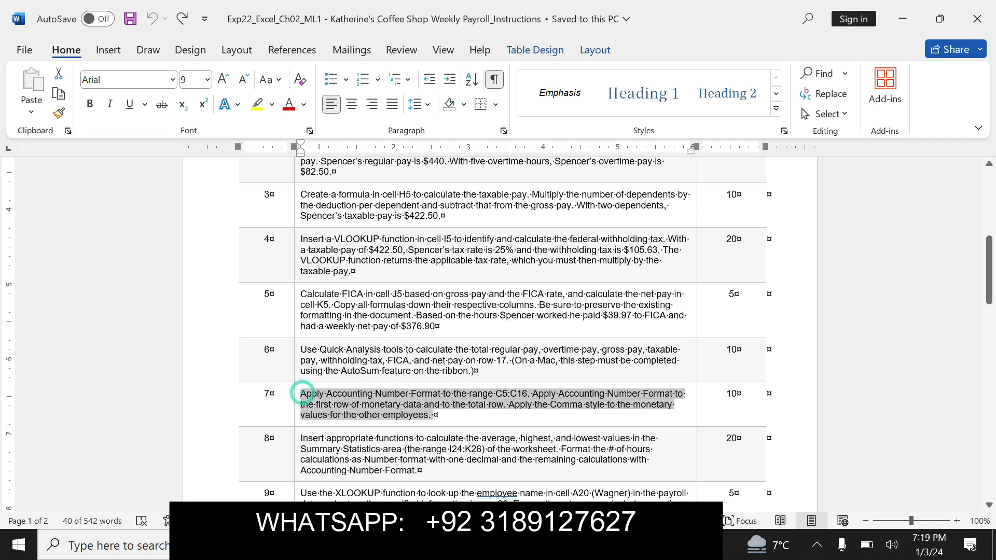
left_click(442, 393)
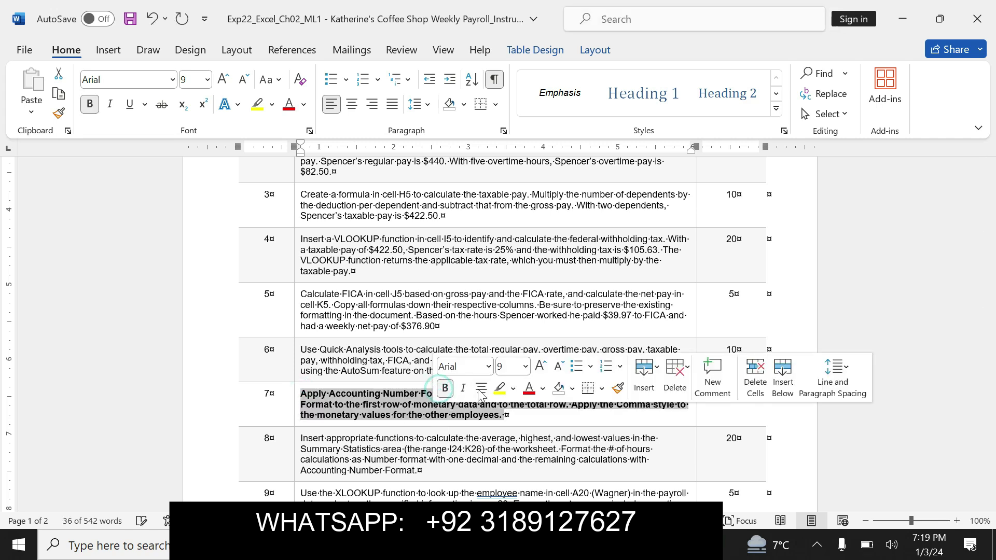
left_click(498, 393)
- Copy the range reference C5:C16 from step 7, go to that range in Excel, and apply Accounting Number Format
left_click_drag(301, 396, 543, 399)
left_click(517, 400)
key("ctrl+c")
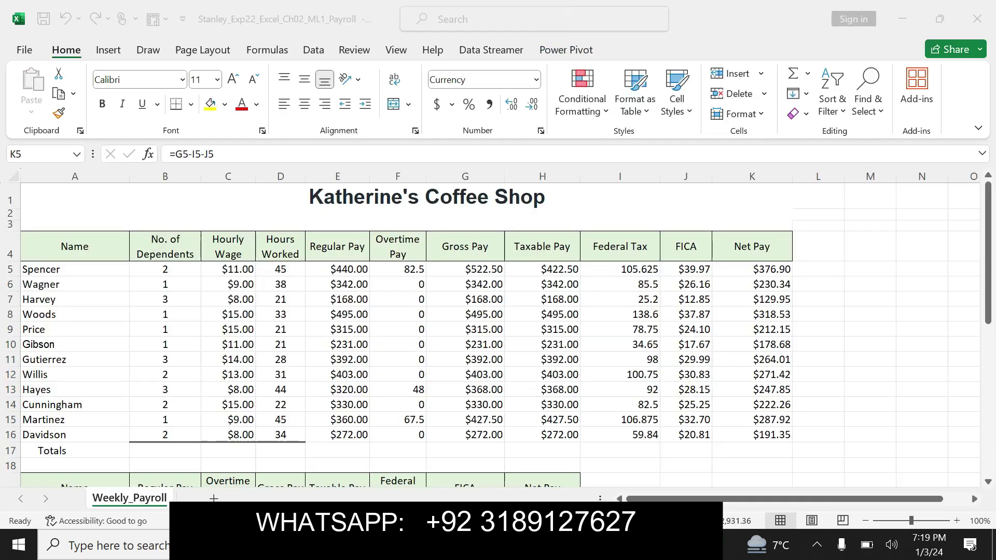
key("alt+Tab")
left_click(41, 154)
key("ctrl+v")
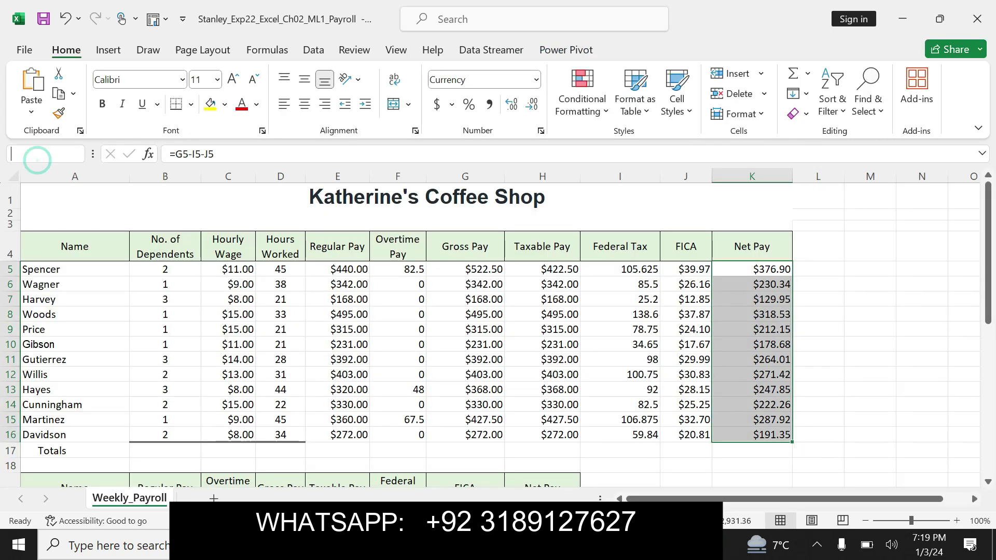
key("Return")
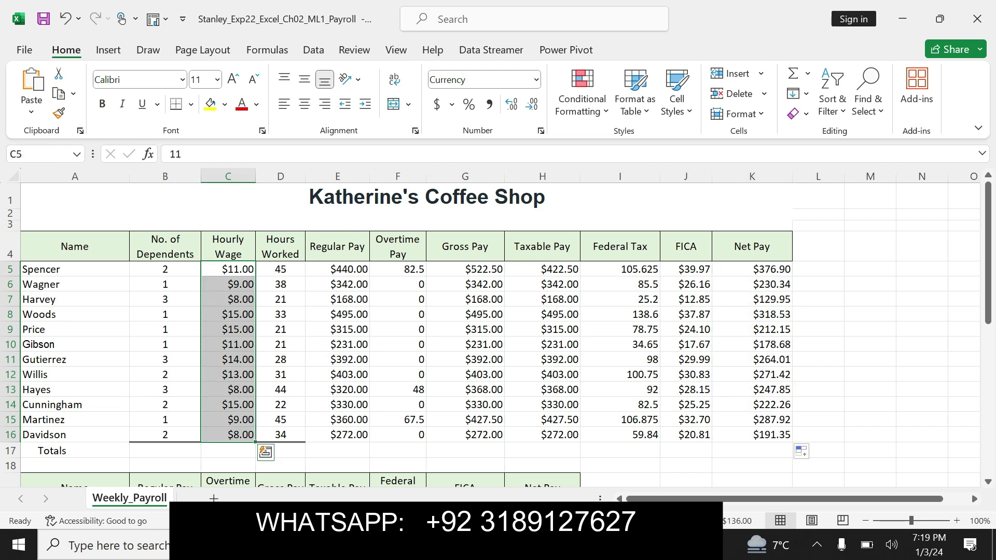
left_click(536, 79)
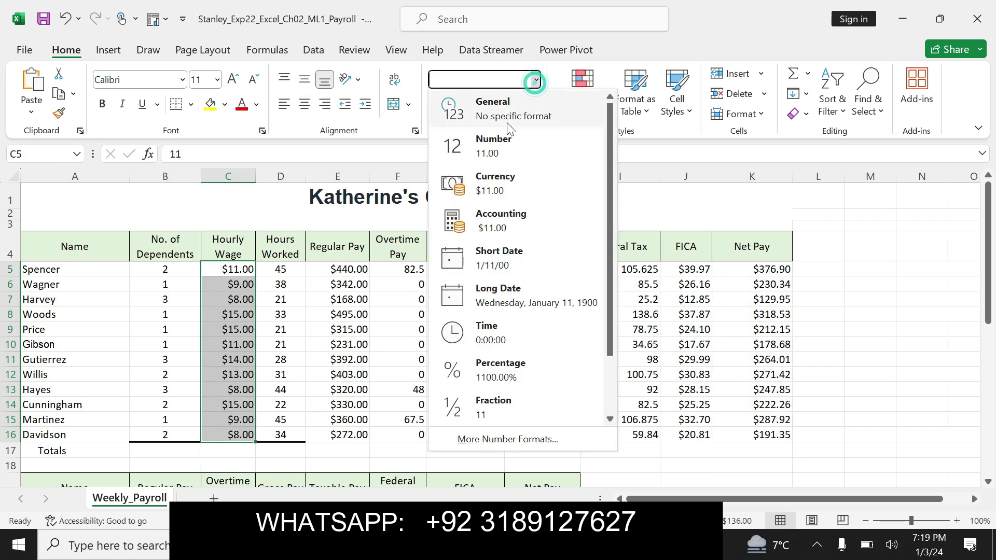
left_click(493, 222)
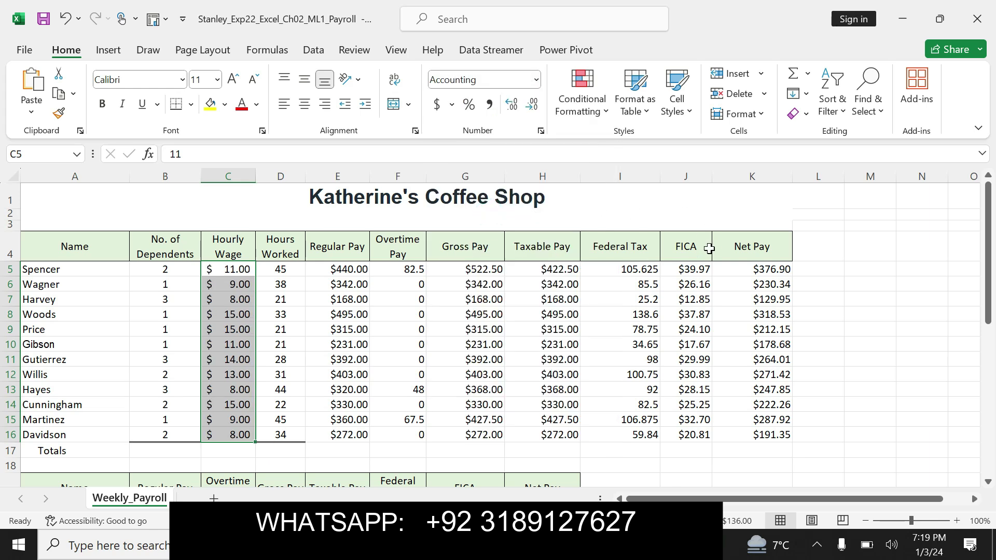
- Check the second sentence of step 7 in Word, and apply Accounting Number Format to E5:K5 in Excel
key("alt+Tab")
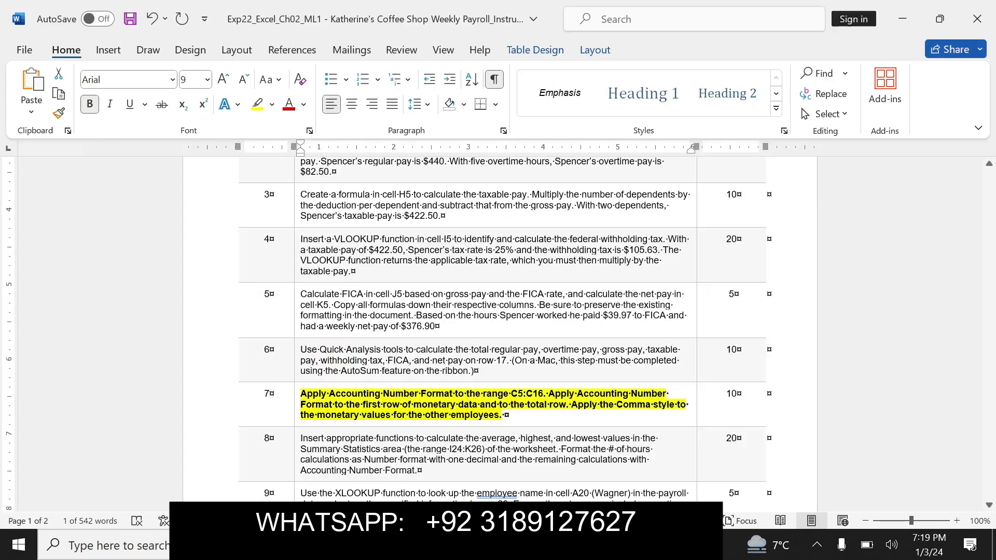
left_click_drag(549, 394, 685, 405)
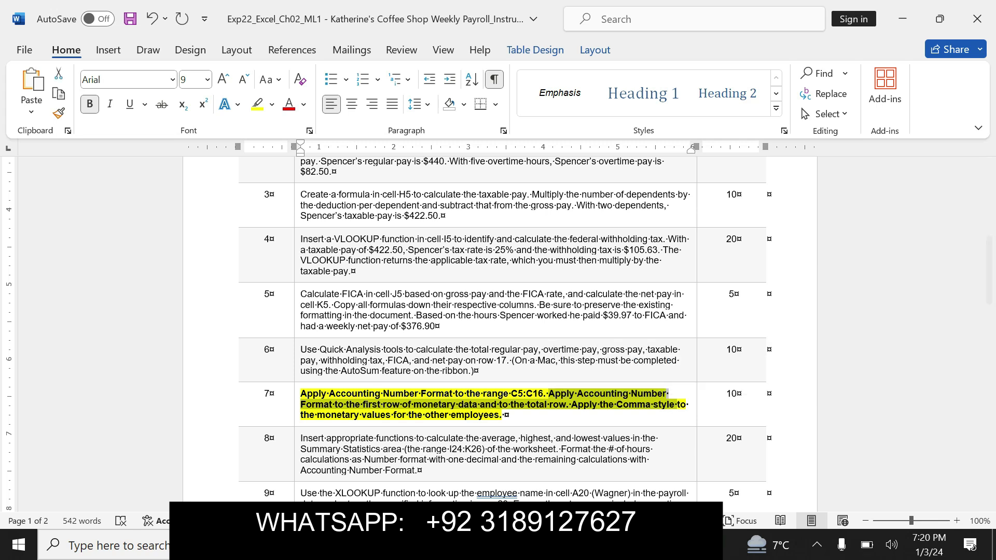
key("alt+Tab")
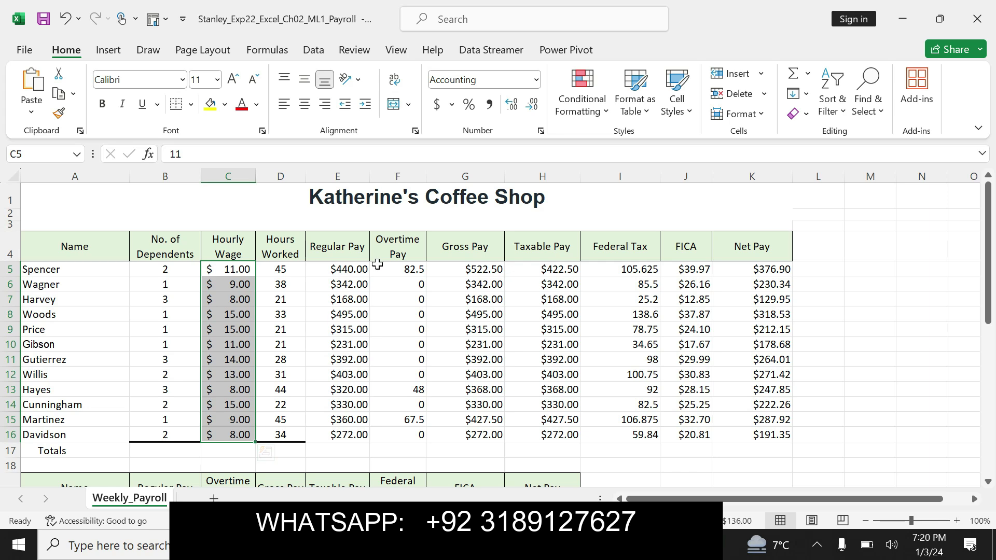
left_click_drag(356, 269, 748, 264)
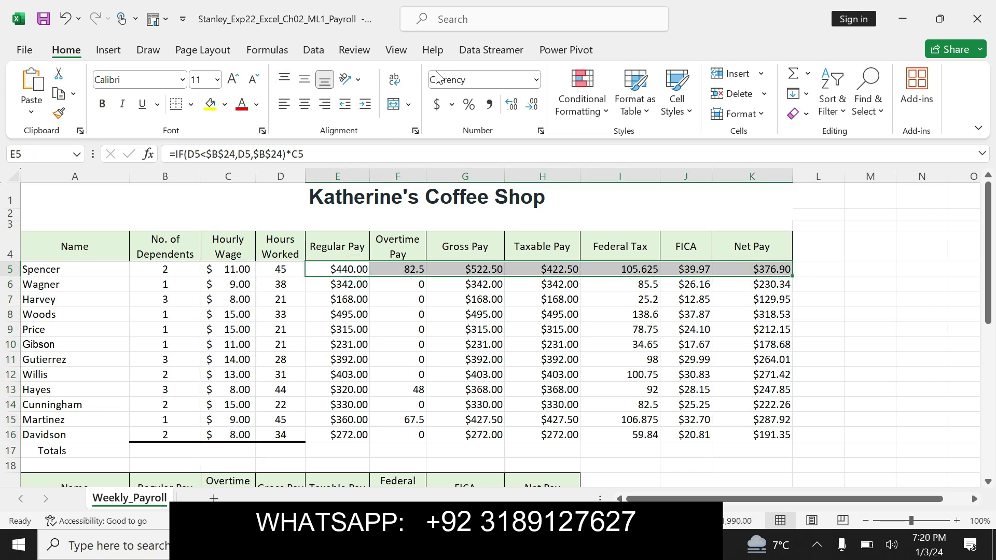
left_click(433, 103)
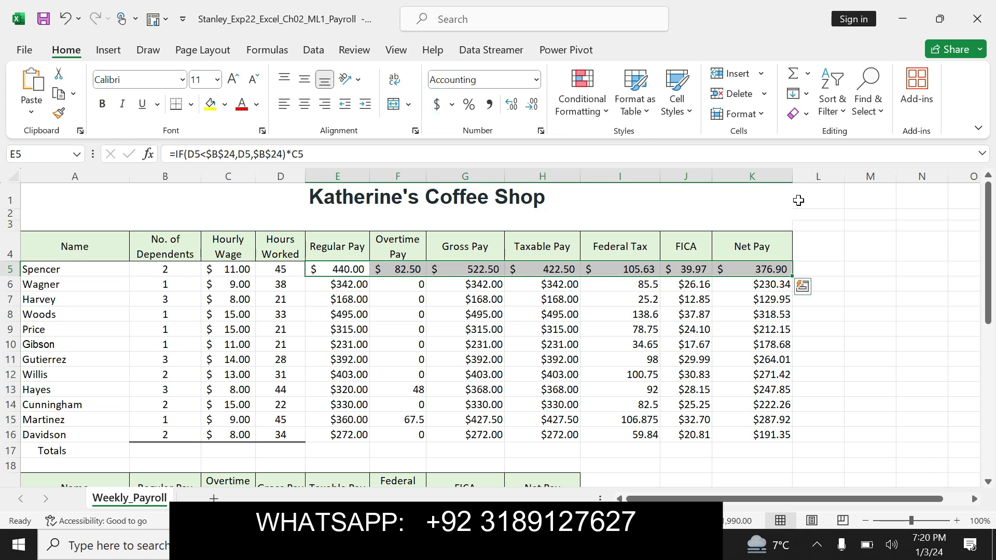
- Review the Comma style and total row wording of step 7 in Word, and apply Accounting Number Format to F16:K16 in Excel
key("alt+Tab")
left_click_drag(570, 405, 574, 415)
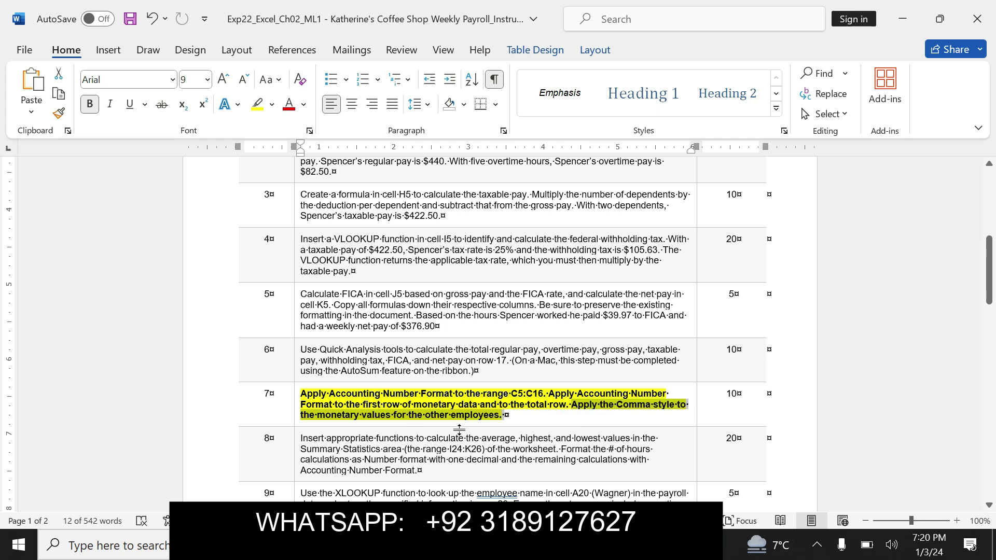
key("alt+Tab")
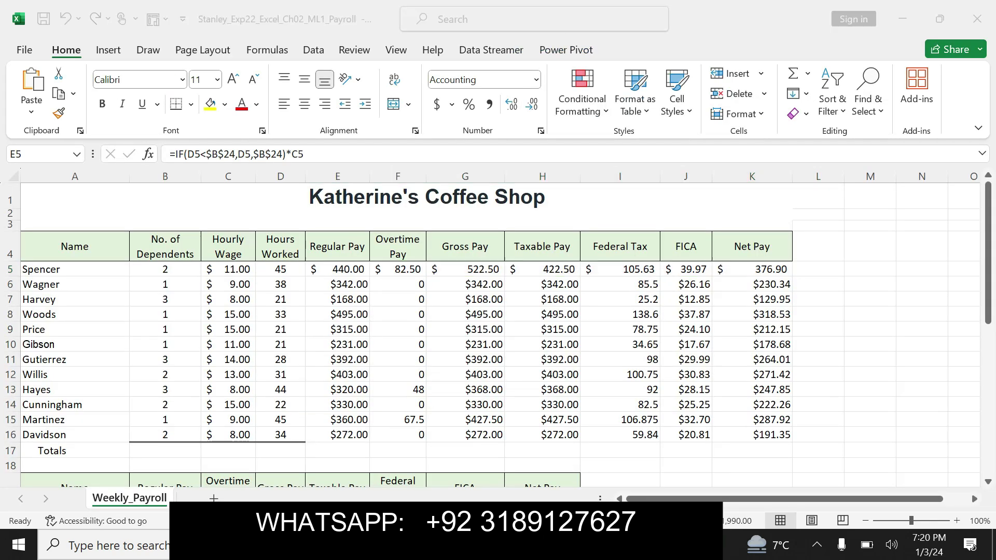
key("alt+Tab")
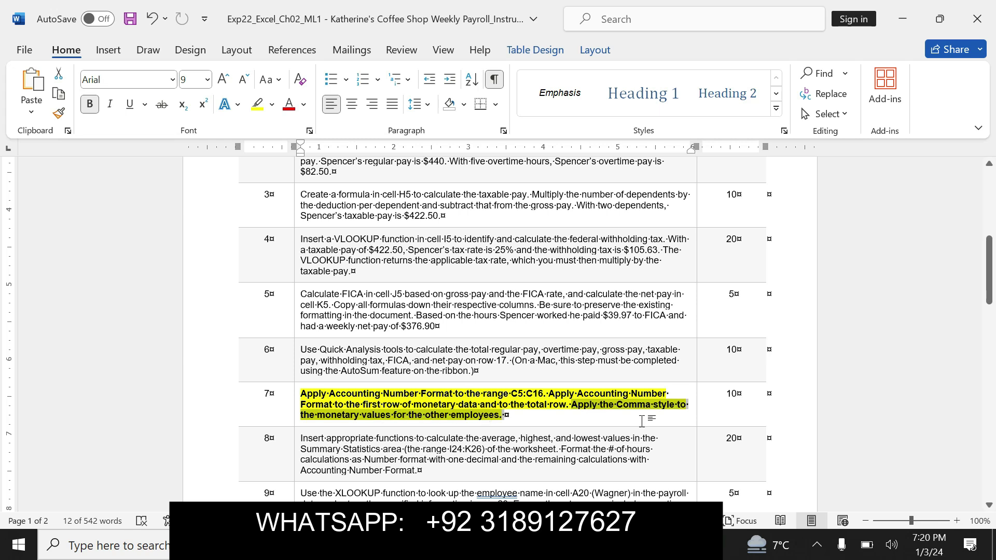
left_click_drag(511, 405, 567, 405)
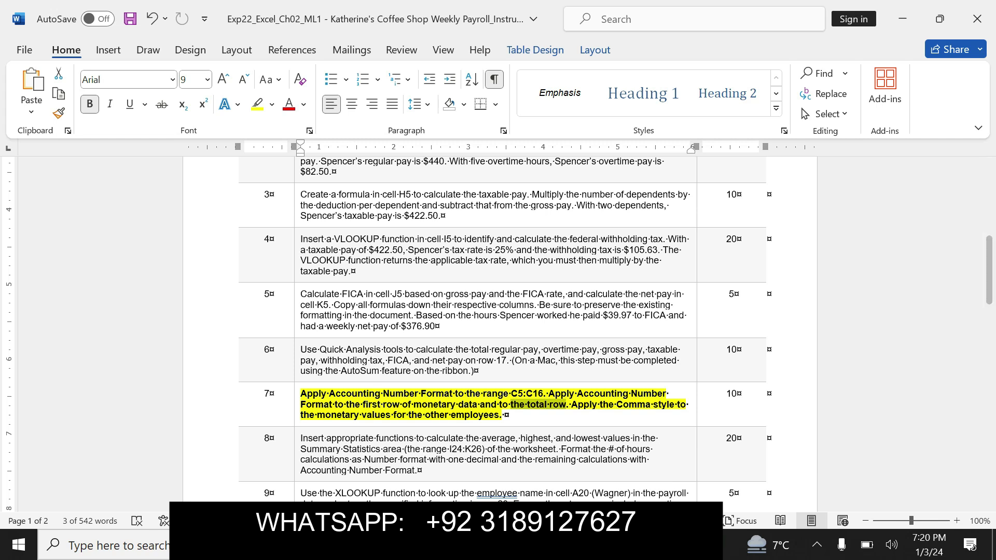
key("alt+Tab")
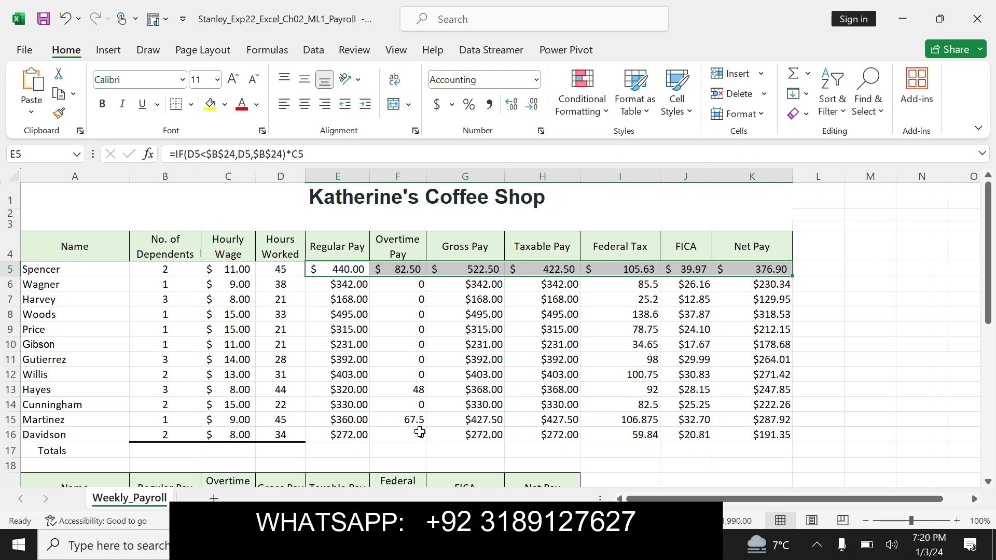
left_click_drag(420, 434, 768, 433)
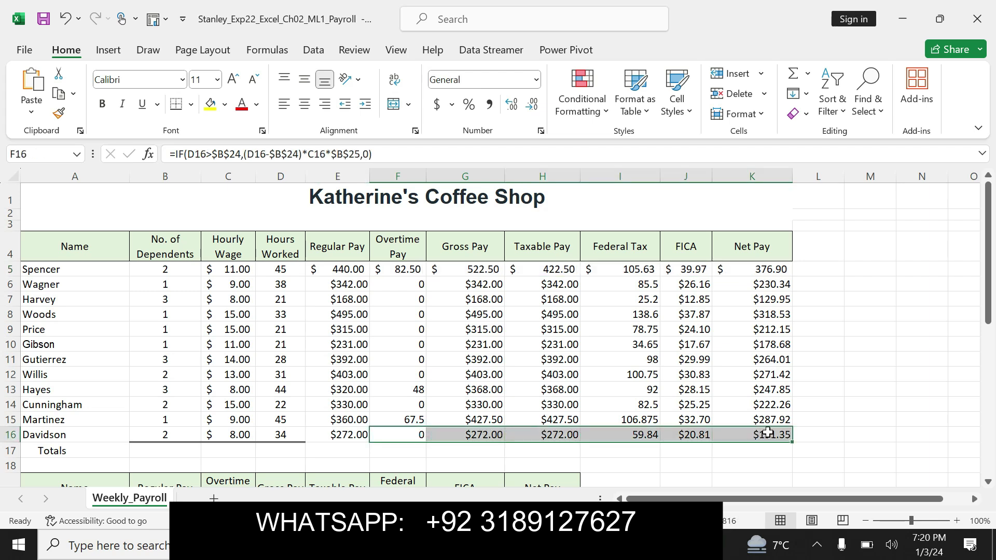
left_click(436, 109)
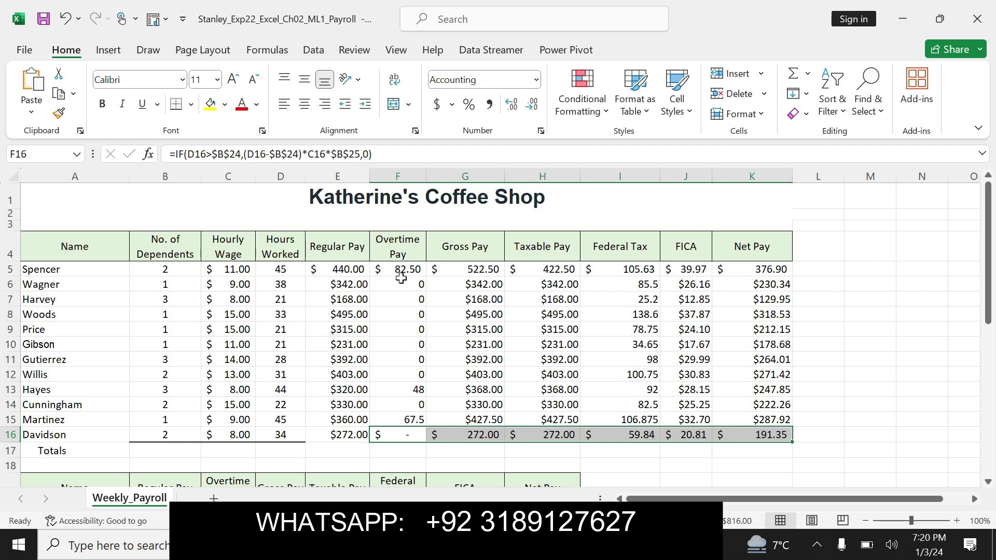
- Check the last sentence of step 7 in Word, and apply the Comma style to F6:K15 in Excel
left_click_drag(401, 279, 764, 417)
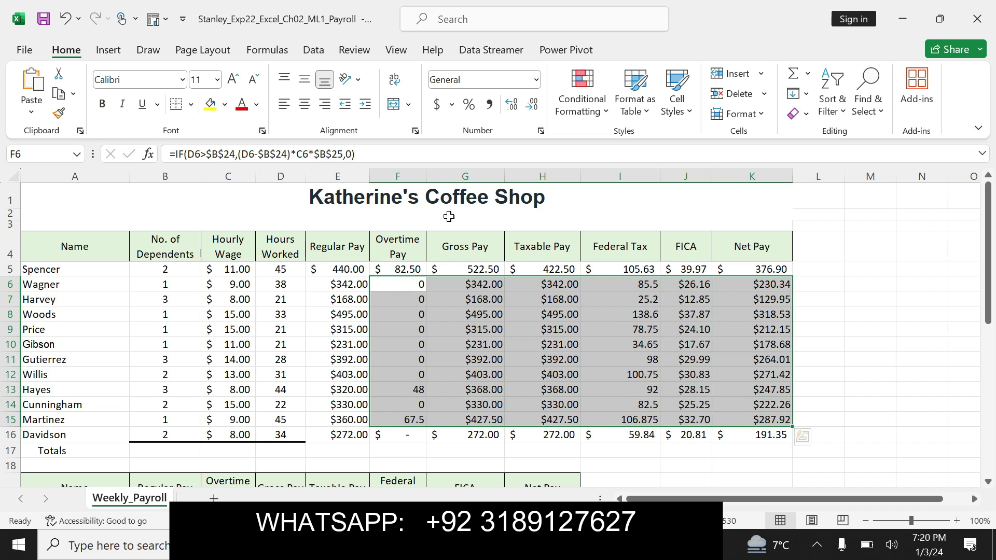
left_click(536, 81)
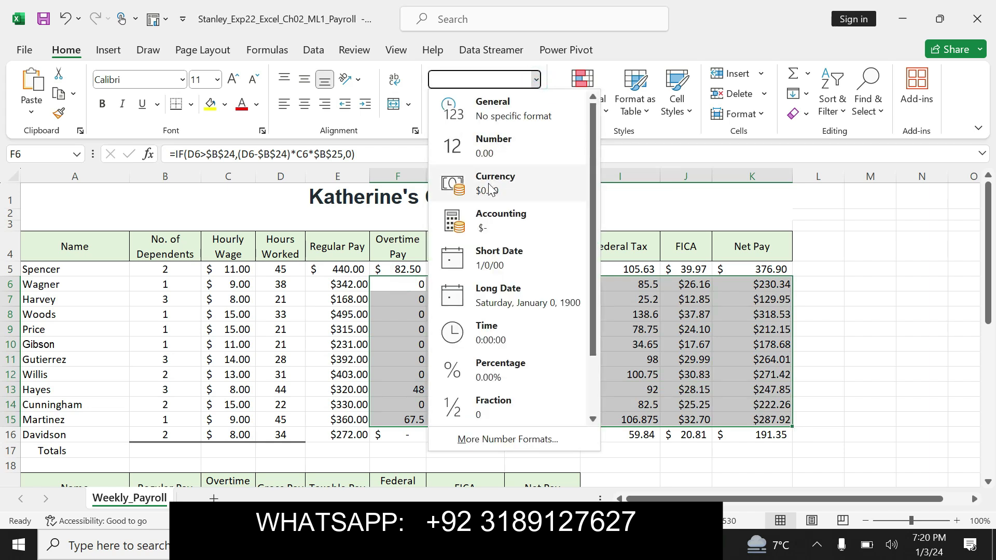
left_click(550, 545)
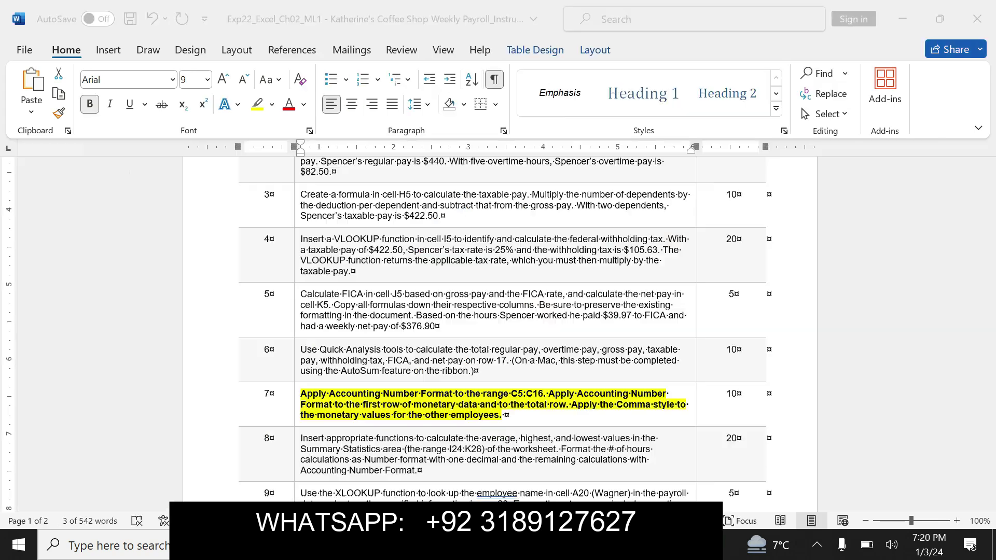
left_click(577, 398)
left_click_drag(573, 405, 576, 410)
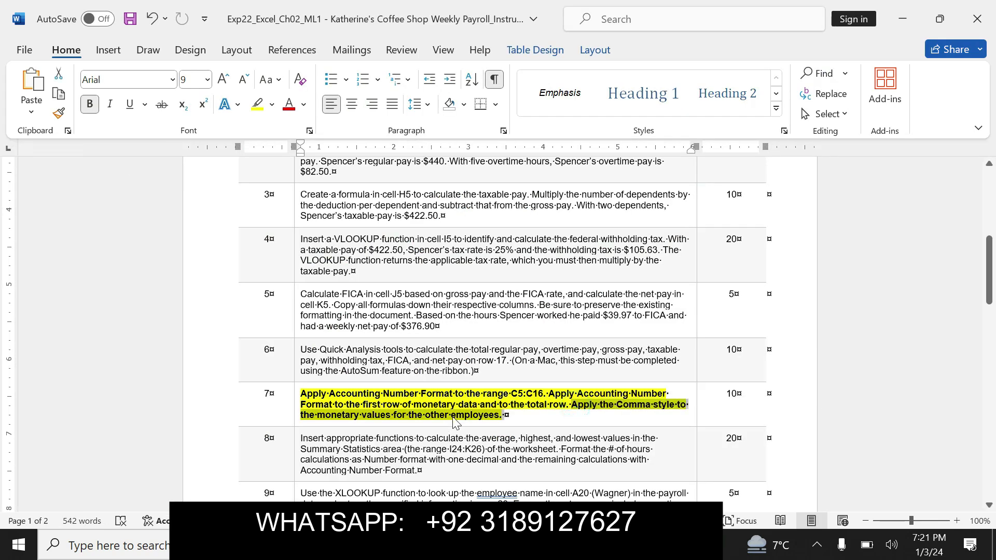
key("alt+Tab")
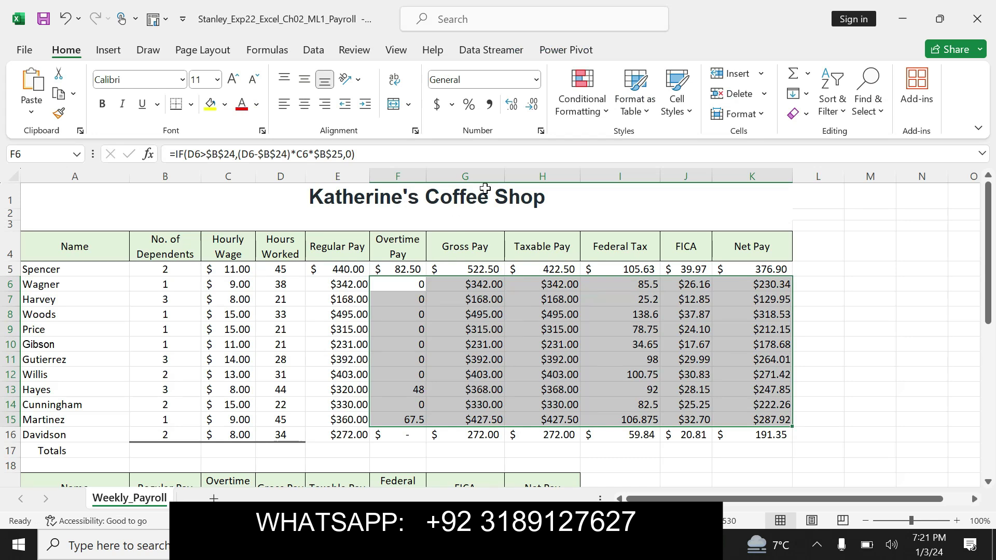
left_click(489, 105)
left_click(864, 245)
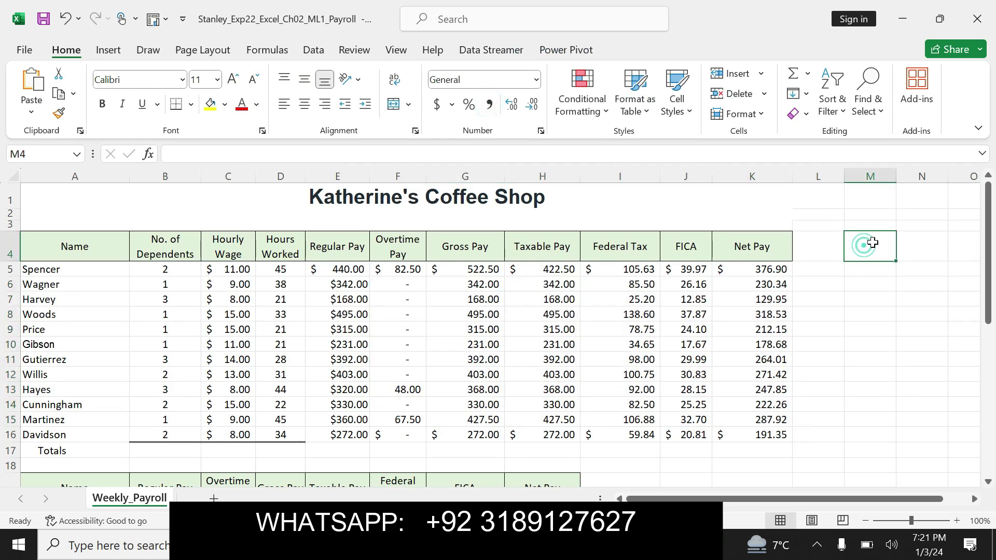
- Switch to Word and set the font size of the blank line below the document title to 28
key("alt+Tab")
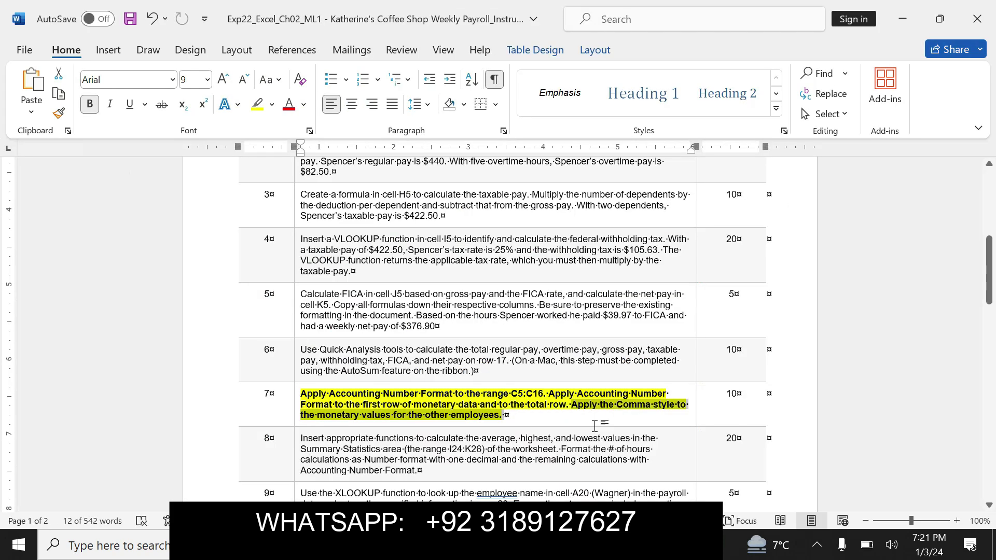
left_click_drag(989, 270, 968, 149)
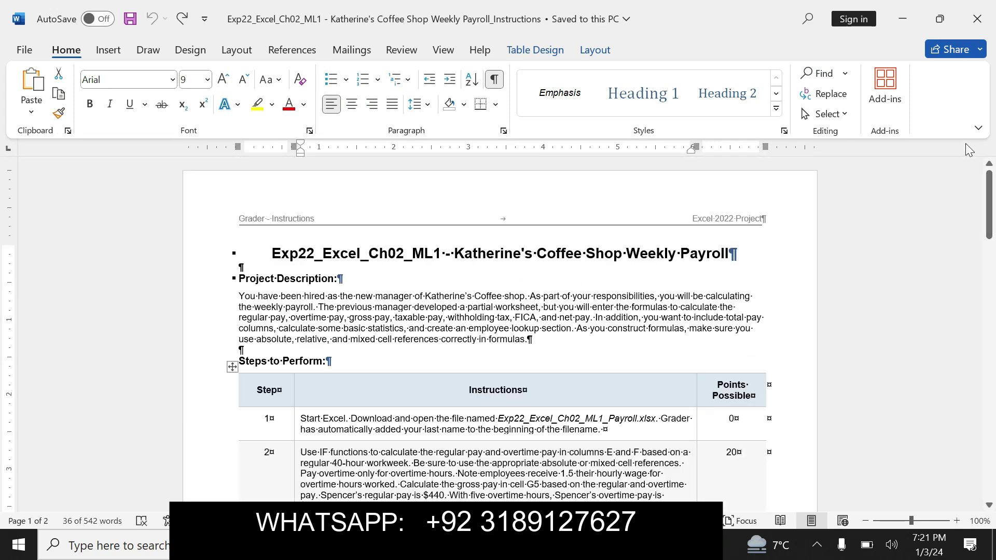
left_click(317, 267)
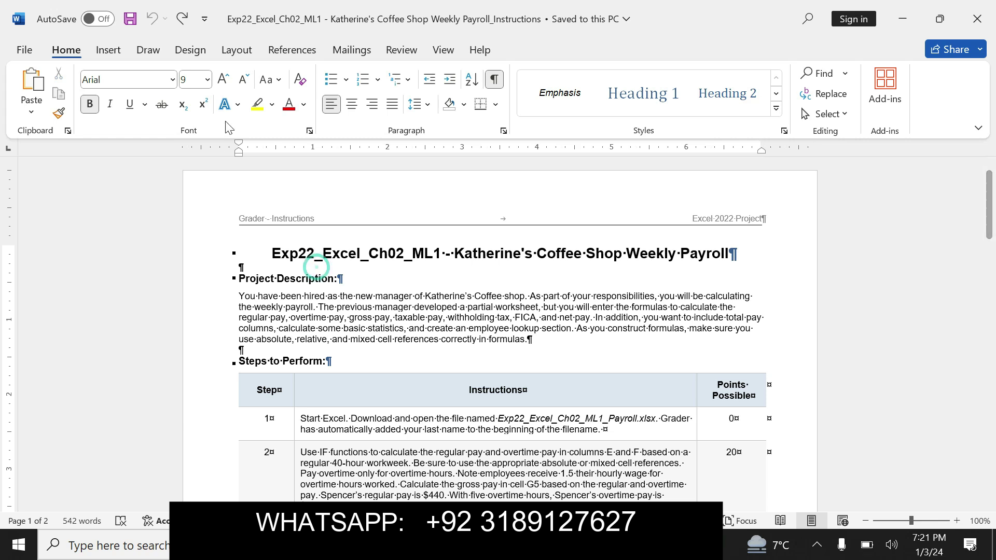
left_click(207, 79)
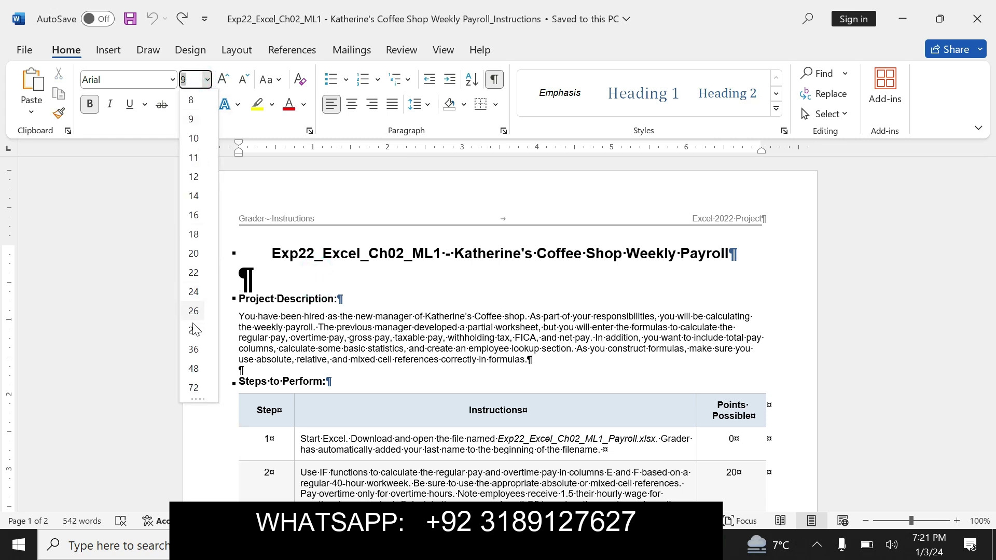
left_click(193, 328)
- Enter "Solved 100% solution we are dealing 100%" on the blank line below the document title
type("Sollv")
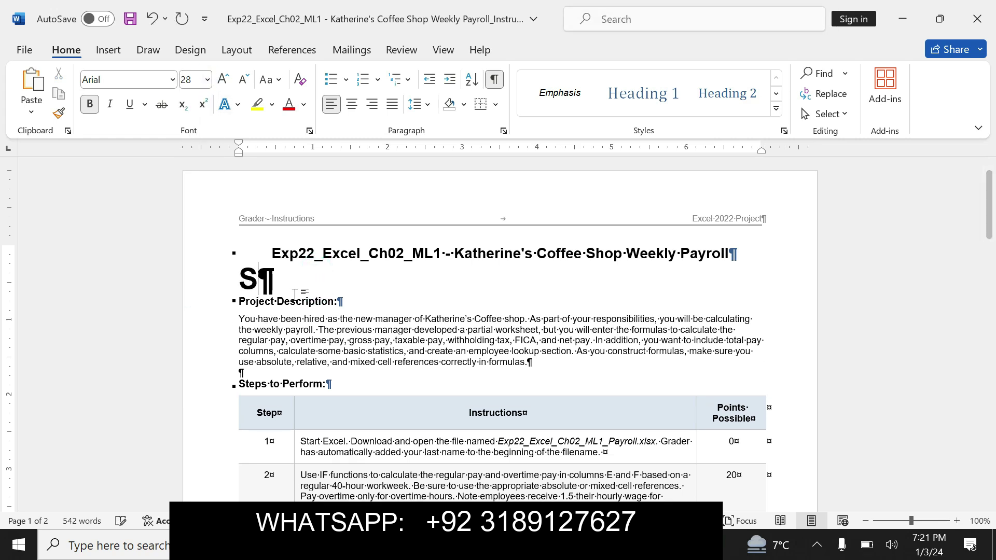
key("BackSpace")
key("BackSpace")
type("ved 100")
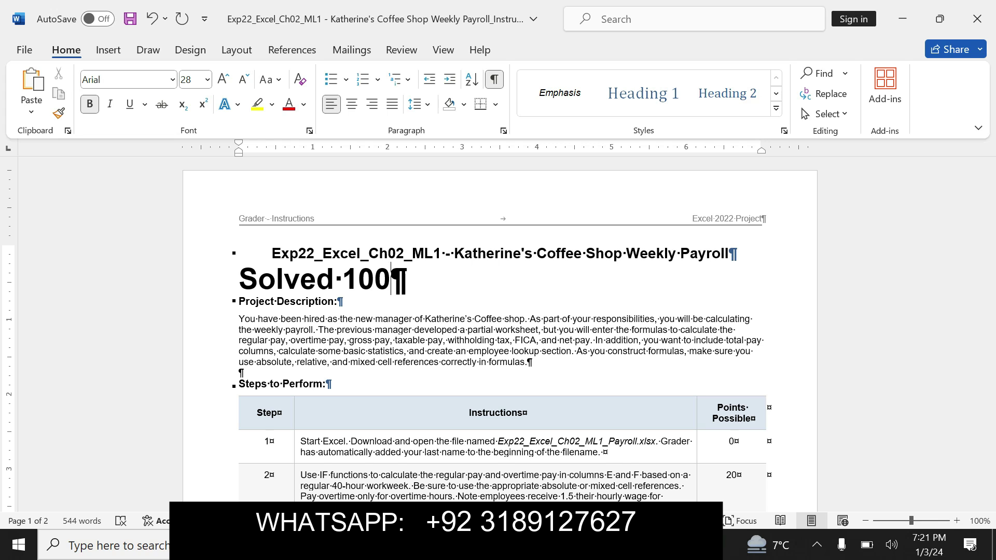
type("% d")
key("BackSpace")
type("solution we RE")
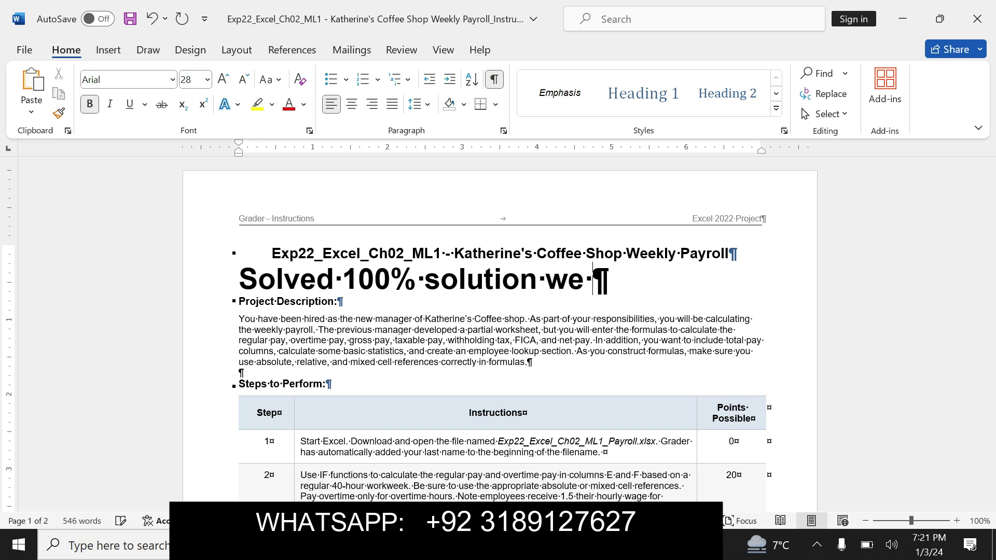
key("BackSpace")
key("BackSpace")
type("are s")
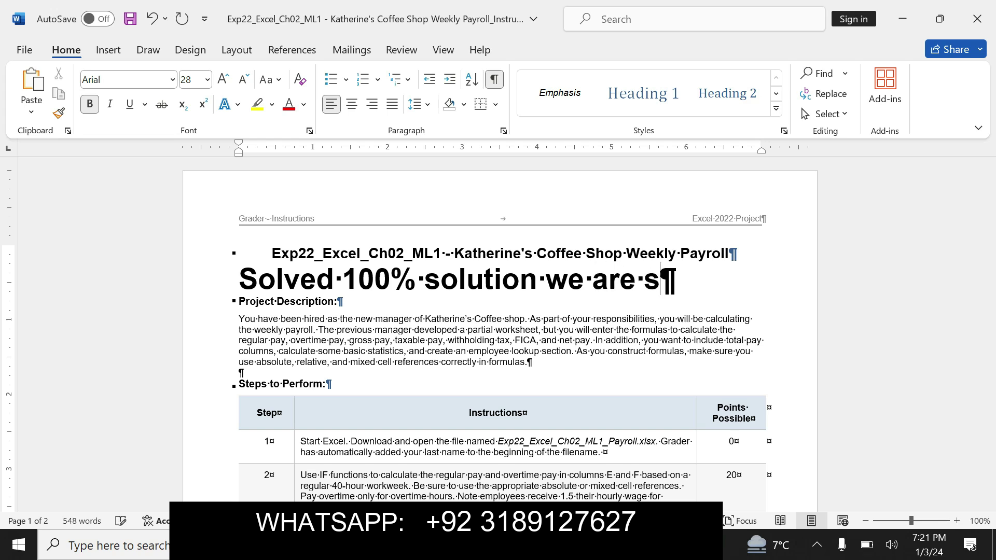
key("BackSpace")
type("dealing 100")
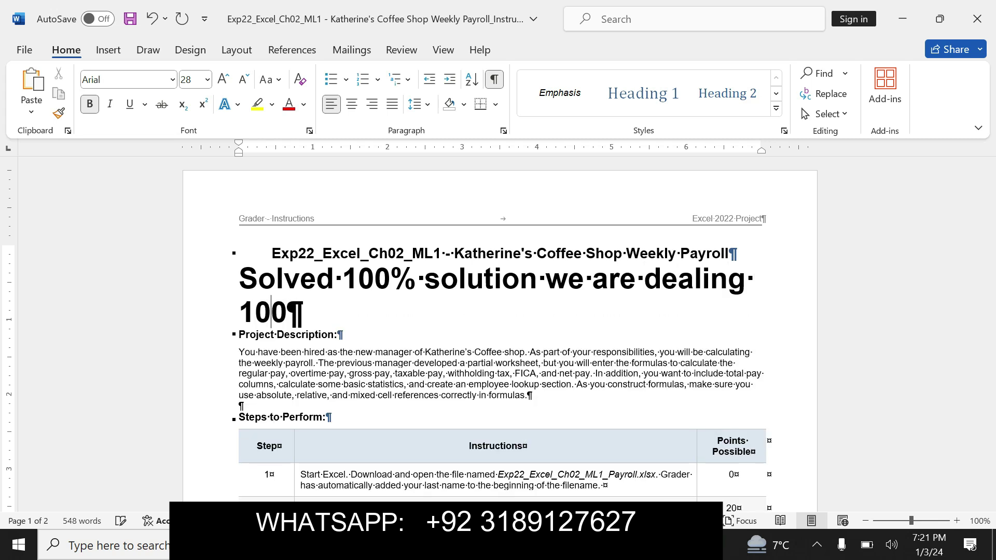
type("%")
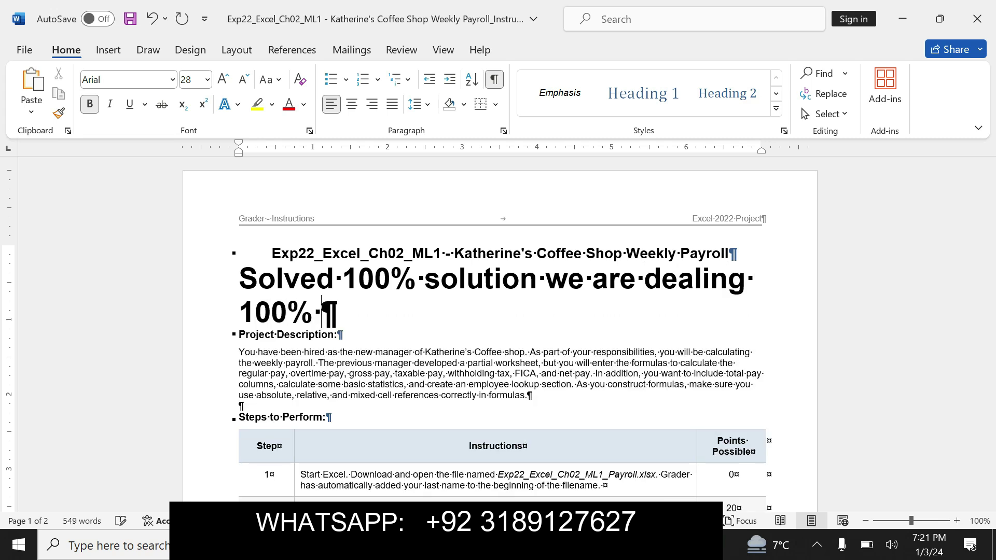
- Replace the trailing "100%" of the new line with "whole classes with 100 Grades with 100% Guarantee"
key("BackSpace")
key("BackSpace")
key("BackSpace")
key("BackSpace")
key("BackSpace")
type("whole classes witj")
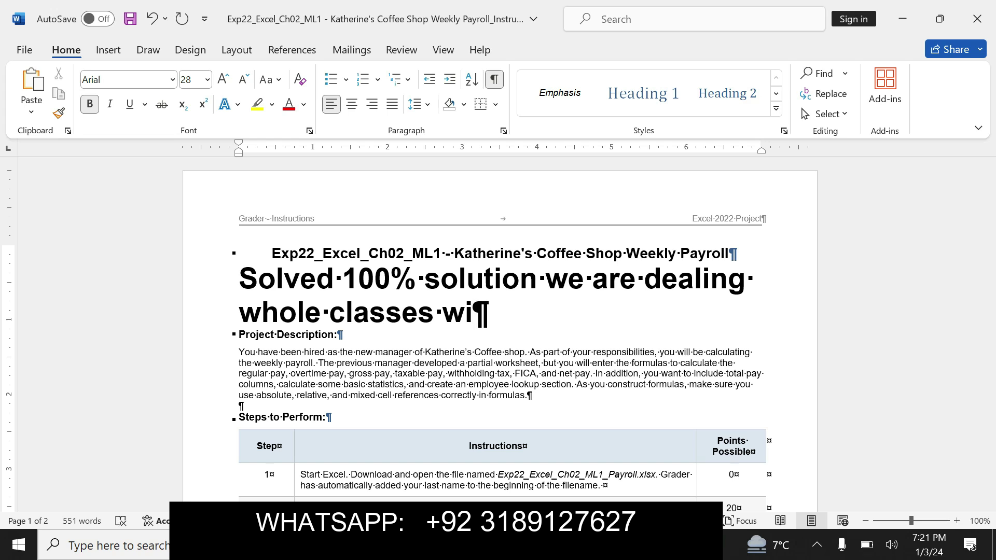
type("th ")
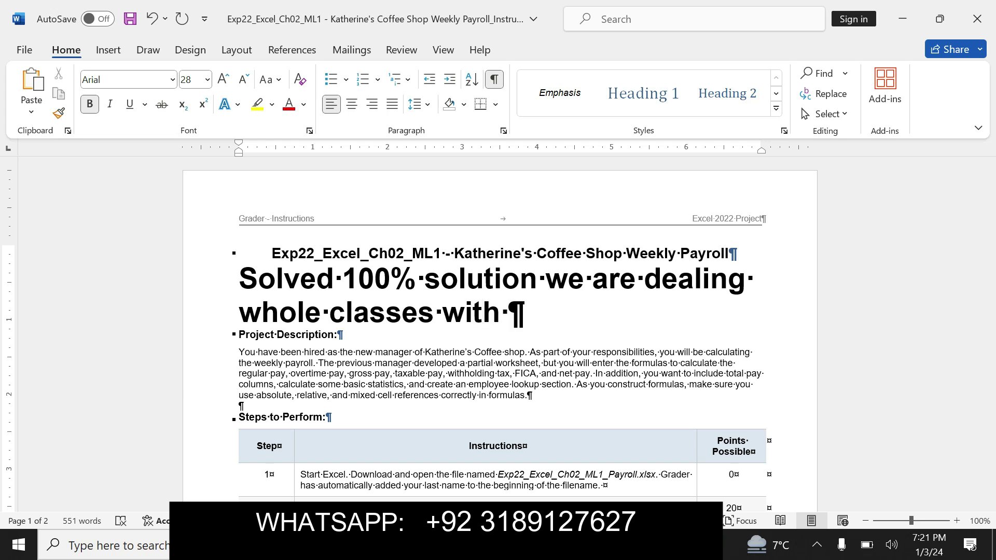
type("100")
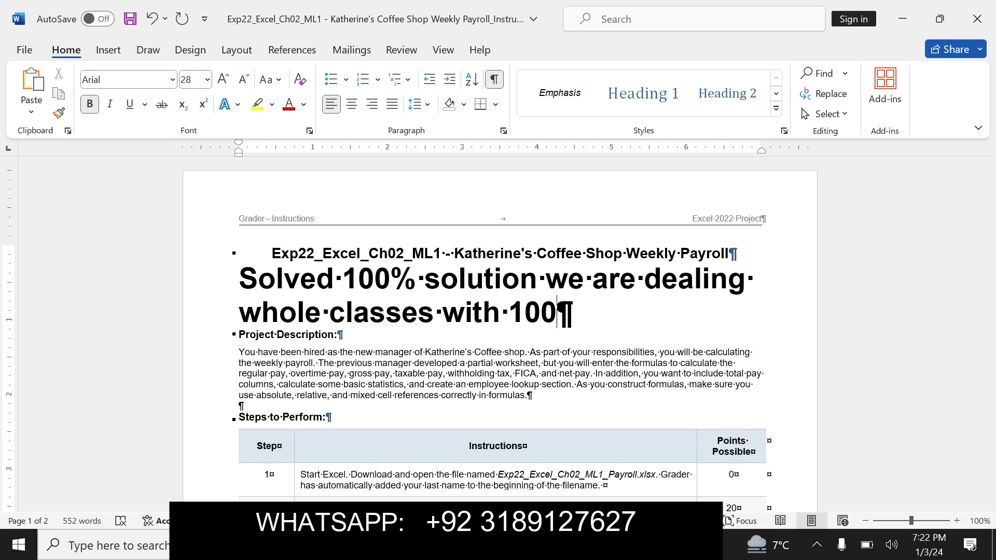
type(" Gr")
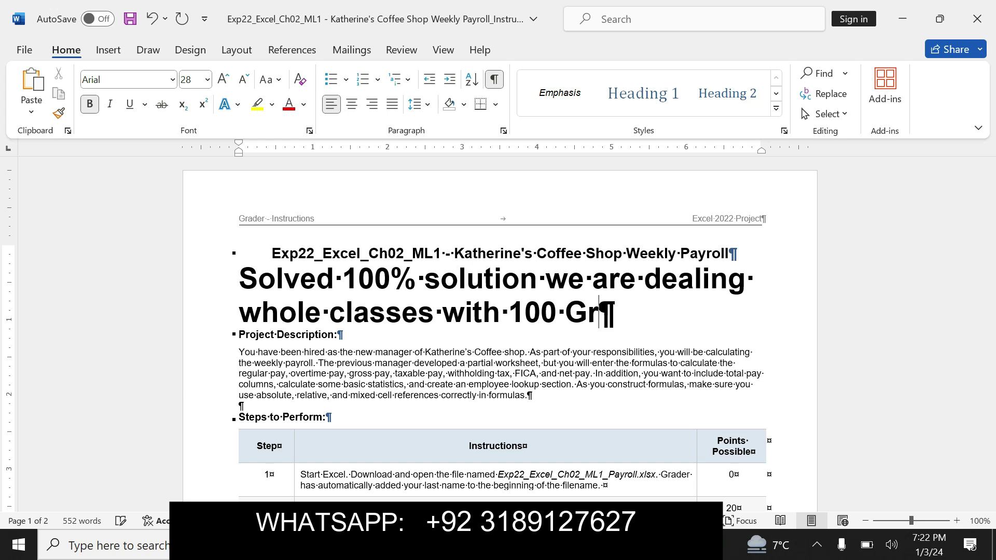
type("ades wi")
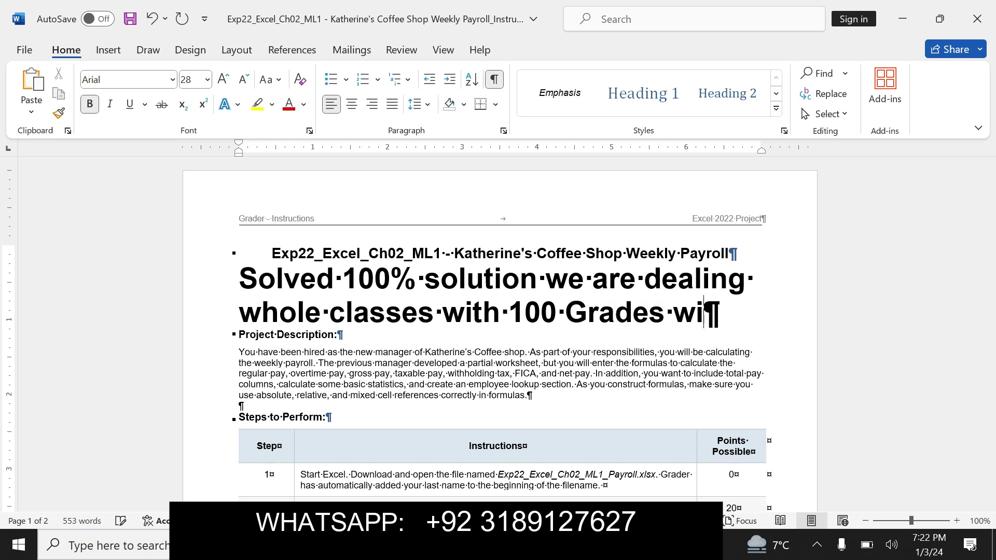
type("th 100")
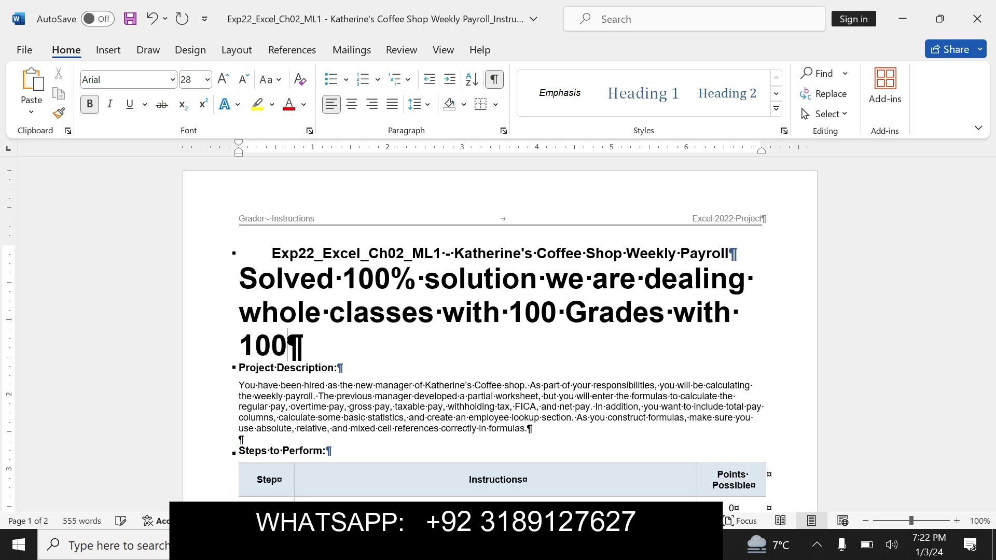
type("% ")
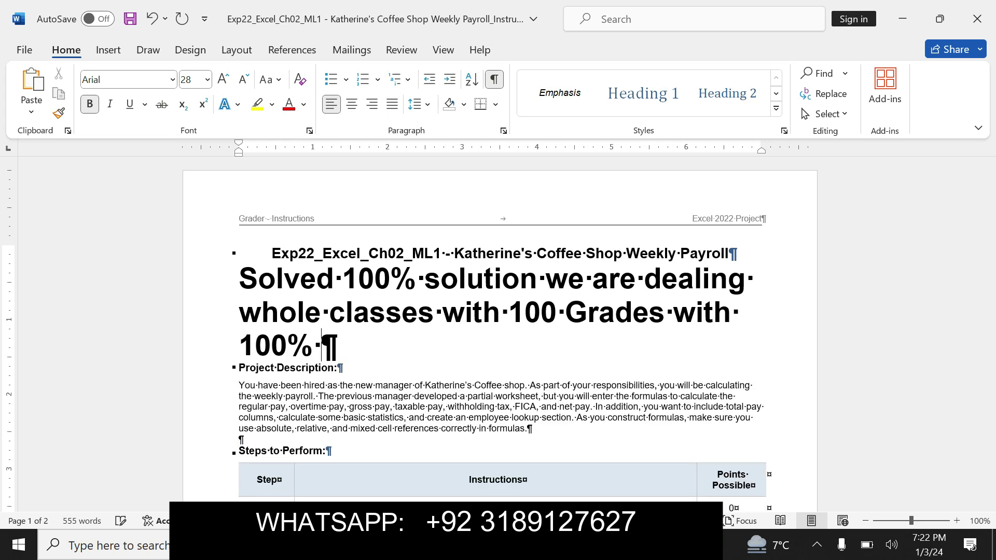
type("Guarantee")
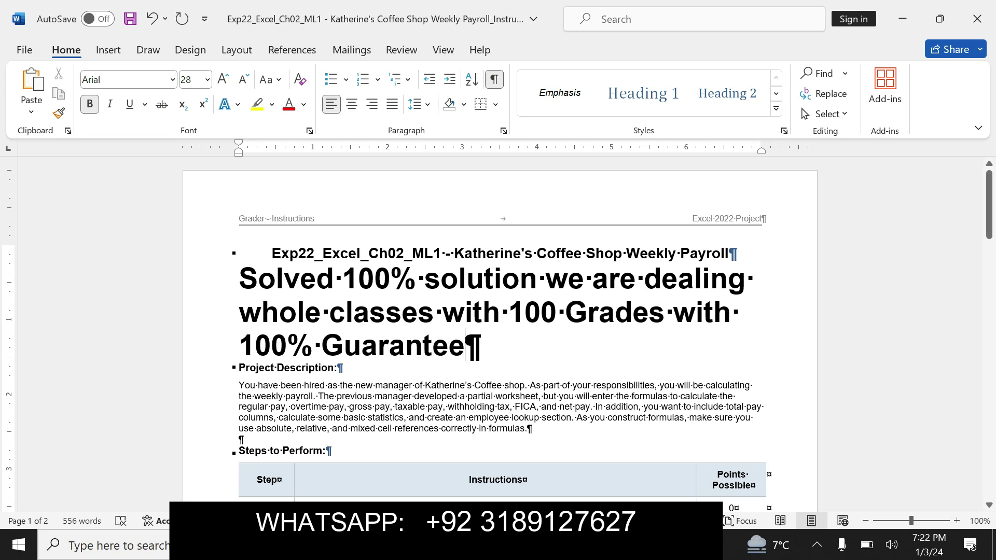
- Highlight the whole "Solved 100% solution" paragraph in yellow and switch back to Excel
double_click(235, 275)
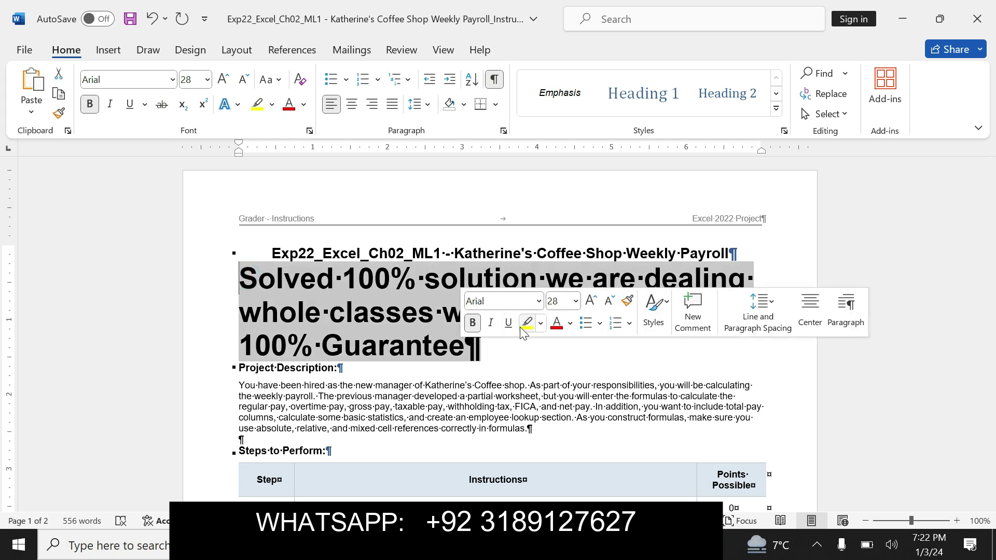
left_click(524, 330)
left_click_drag(239, 278, 581, 349)
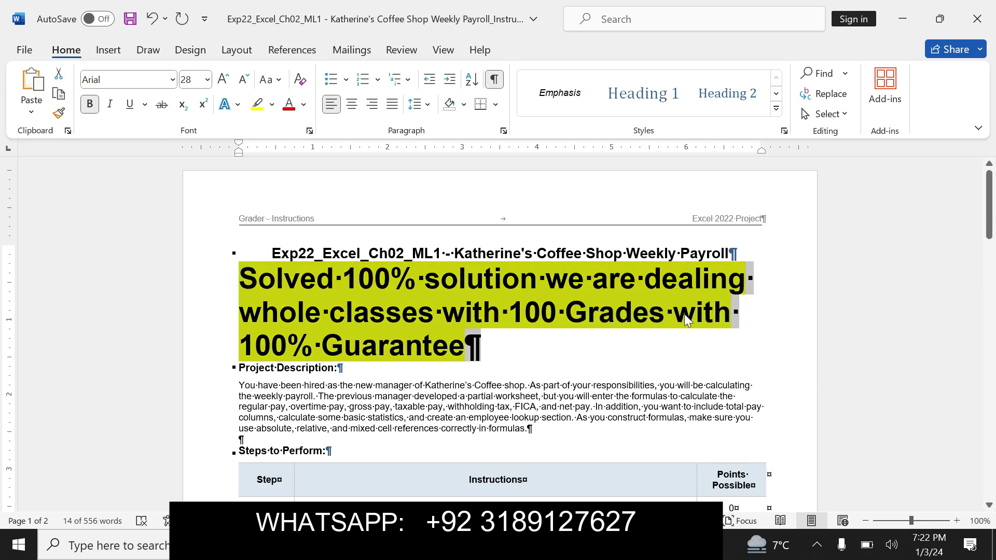
key("alt+Tab")
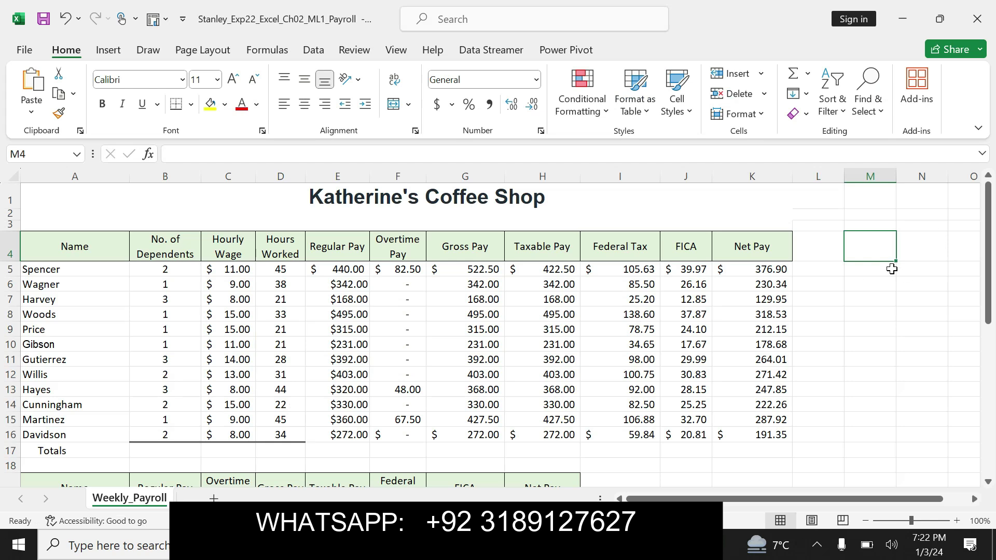